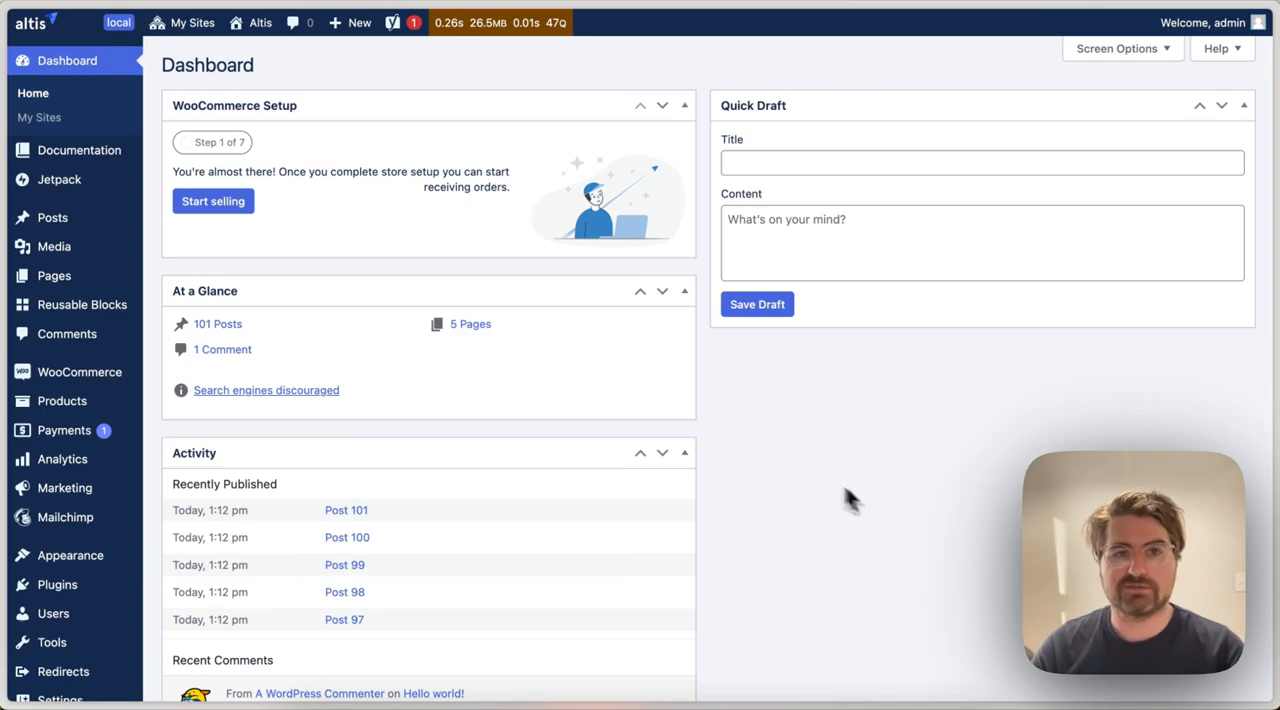
- Reveal the browser's sidebar list of open tabs beside the Altis dashboard
key("super+s")
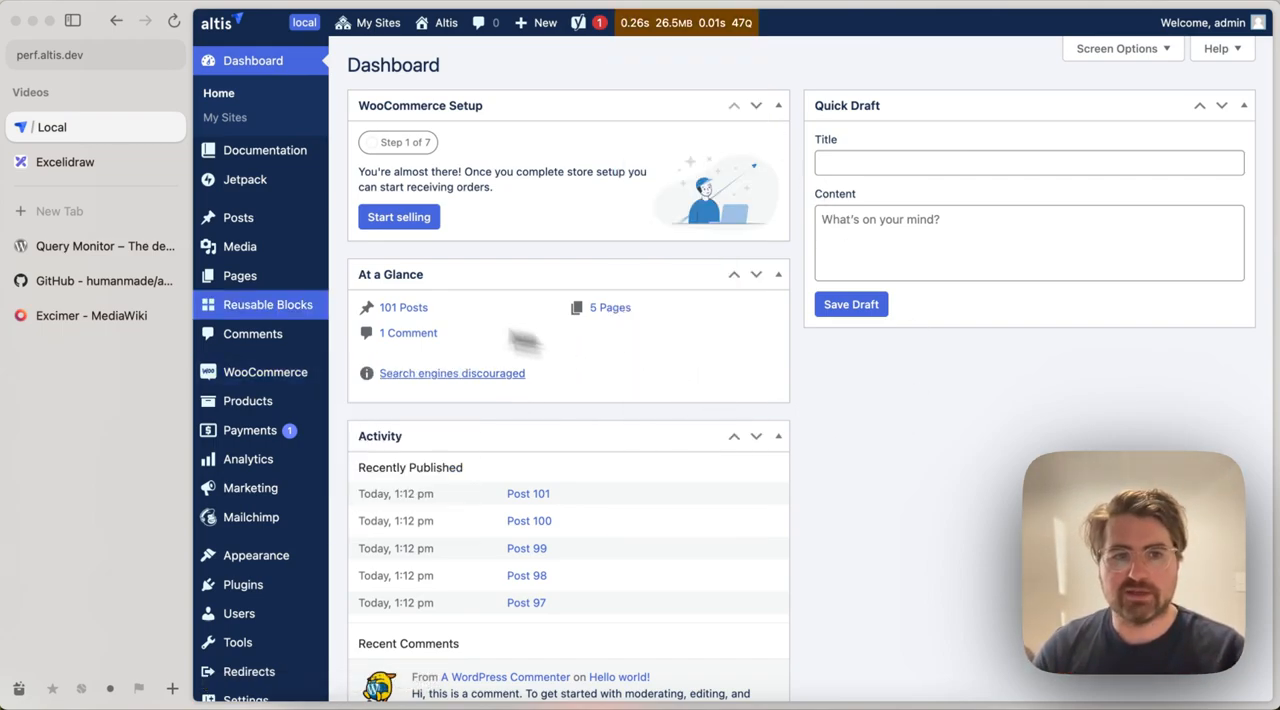
- Switch to the Query Monitor plugin page on the WordPress.org Plugin Directory
left_click(105, 246)
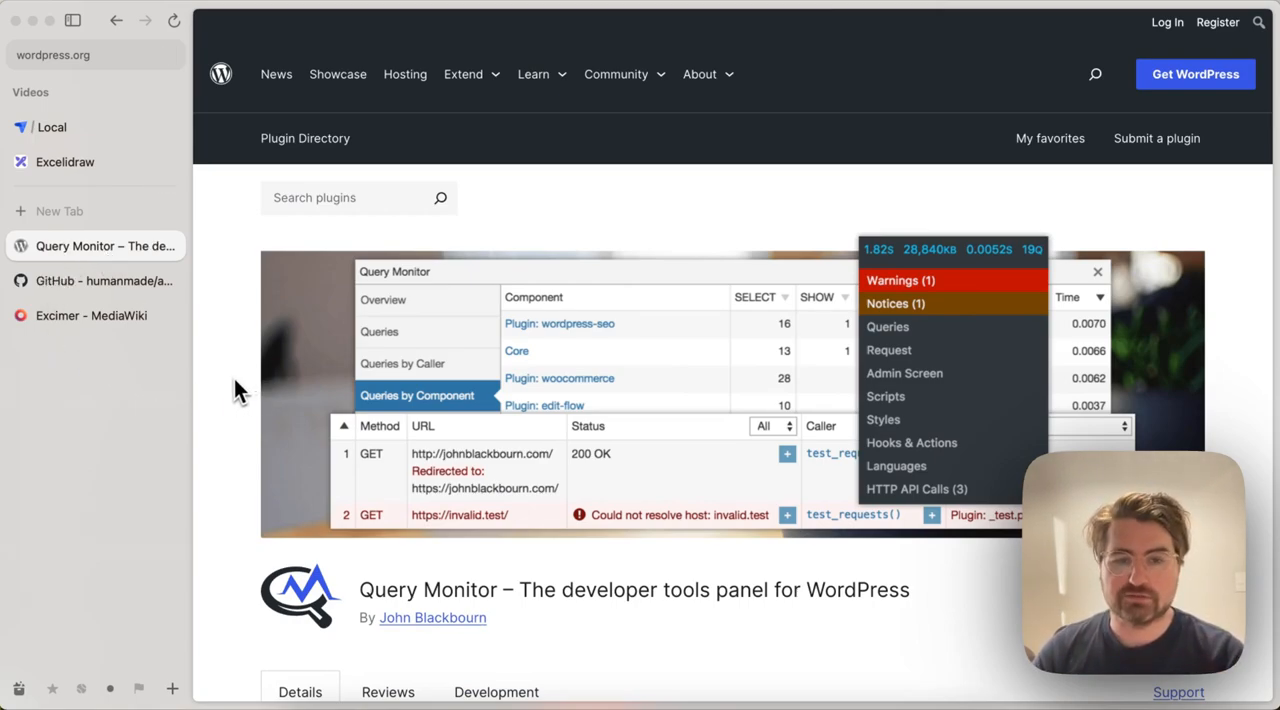
scroll(234, 390, "down", 4)
scroll(234, 390, "up", 1)
scroll(234, 390, "up", 3)
scroll(234, 390, "down", 4)
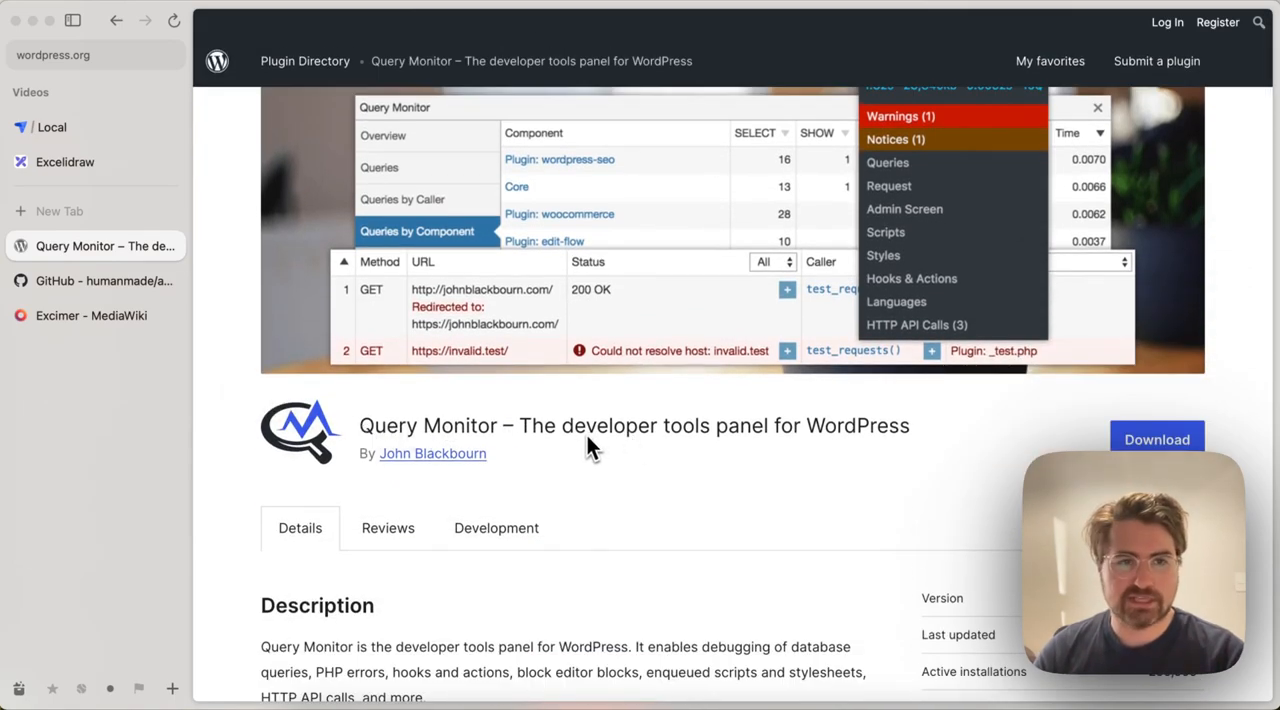
scroll(440, 390, "up", 4)
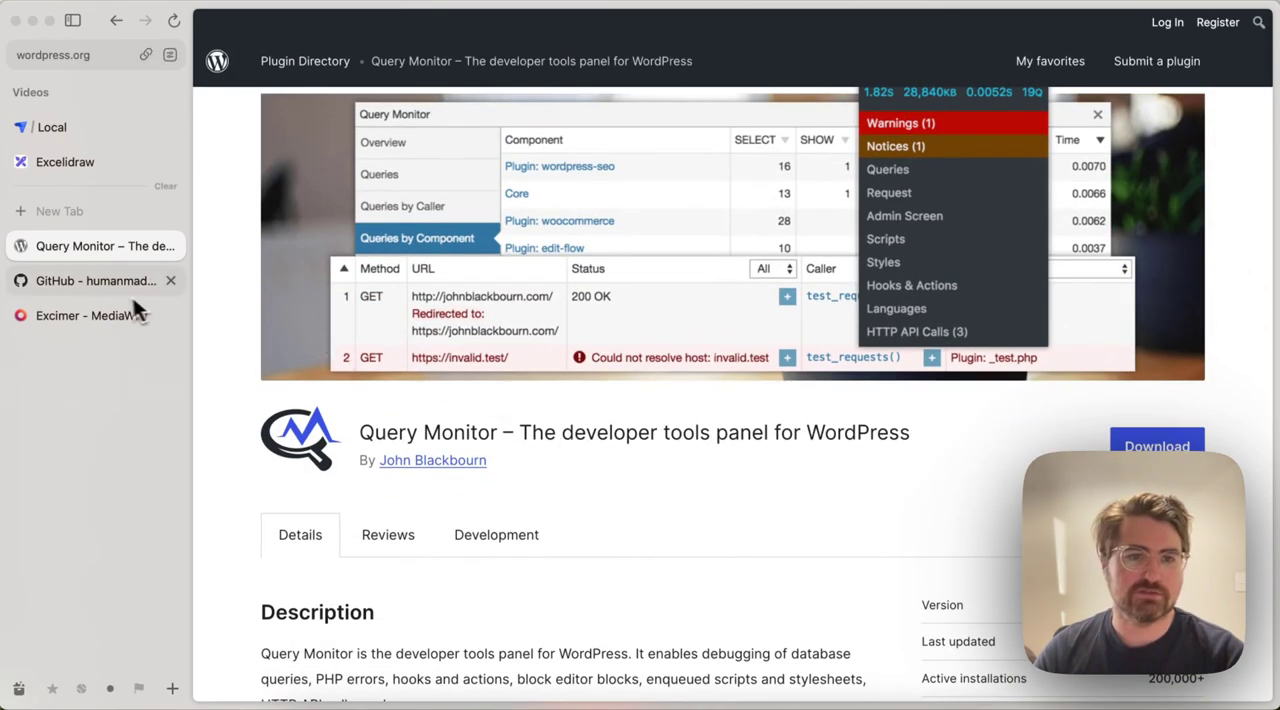
- Switch to the humanmade/aws-xray GitHub repository page
left_click(104, 280)
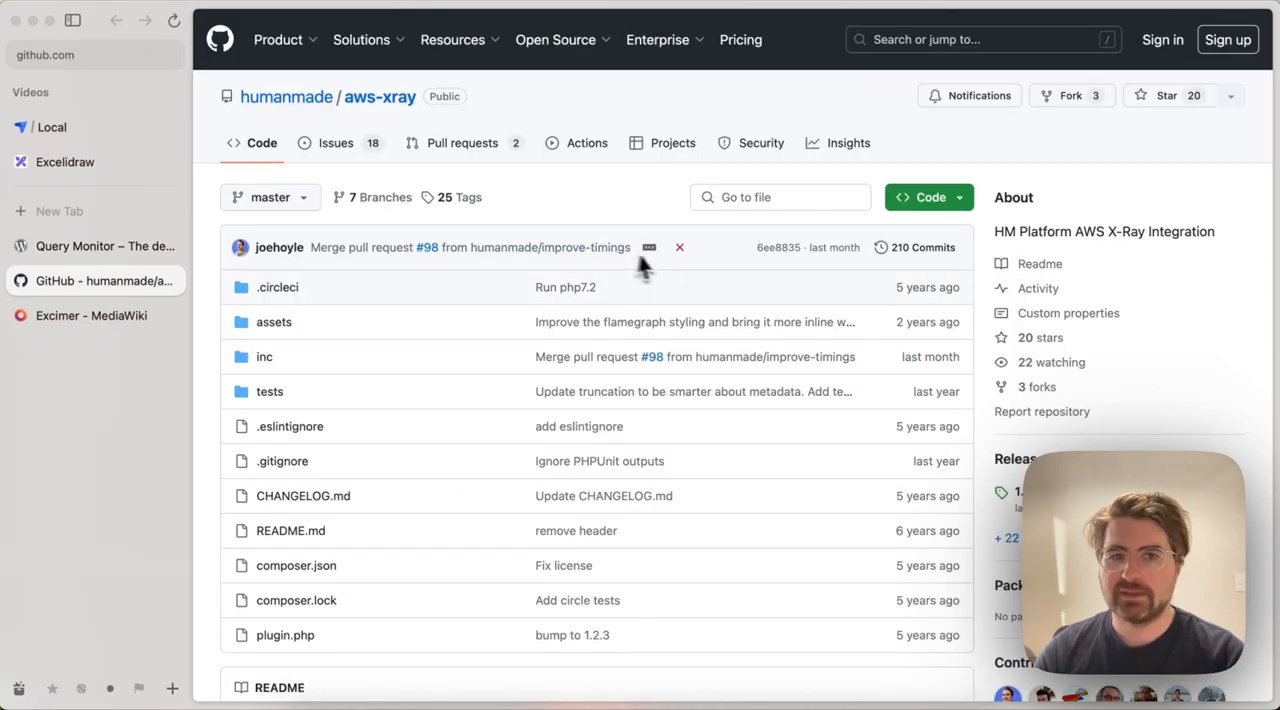
scroll(469, 162, "down", 5)
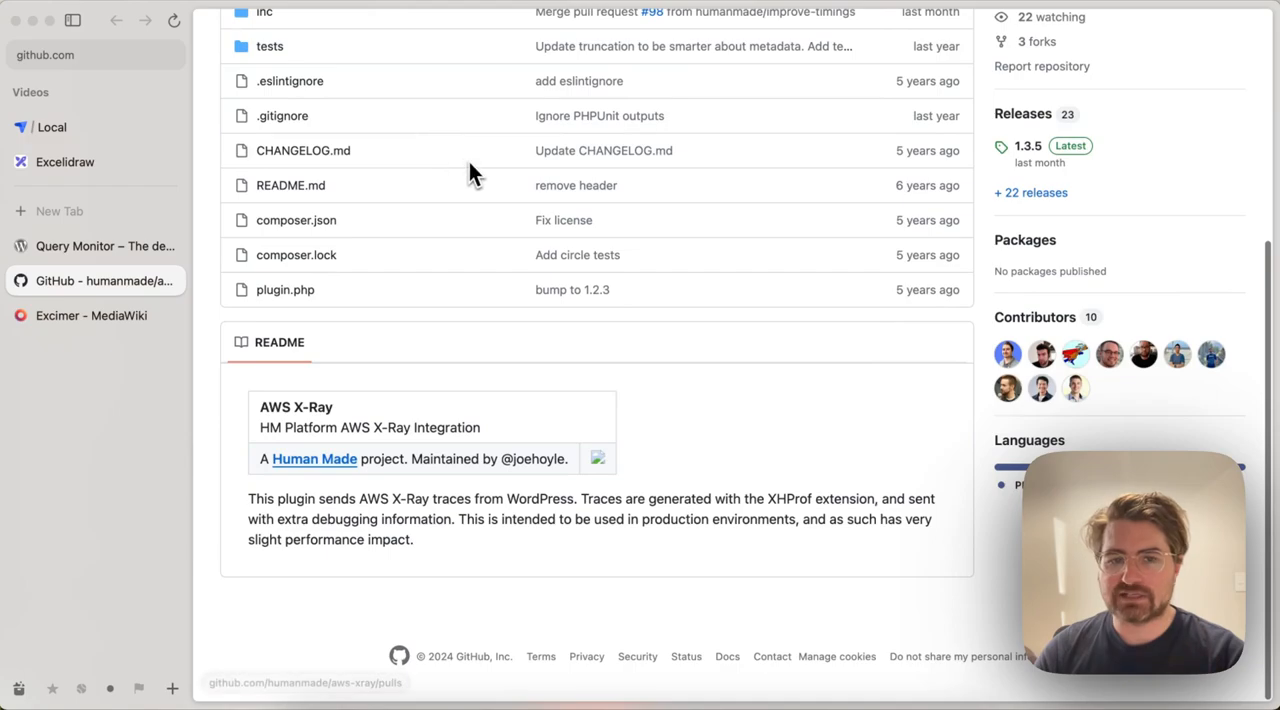
scroll(469, 162, "up", 5)
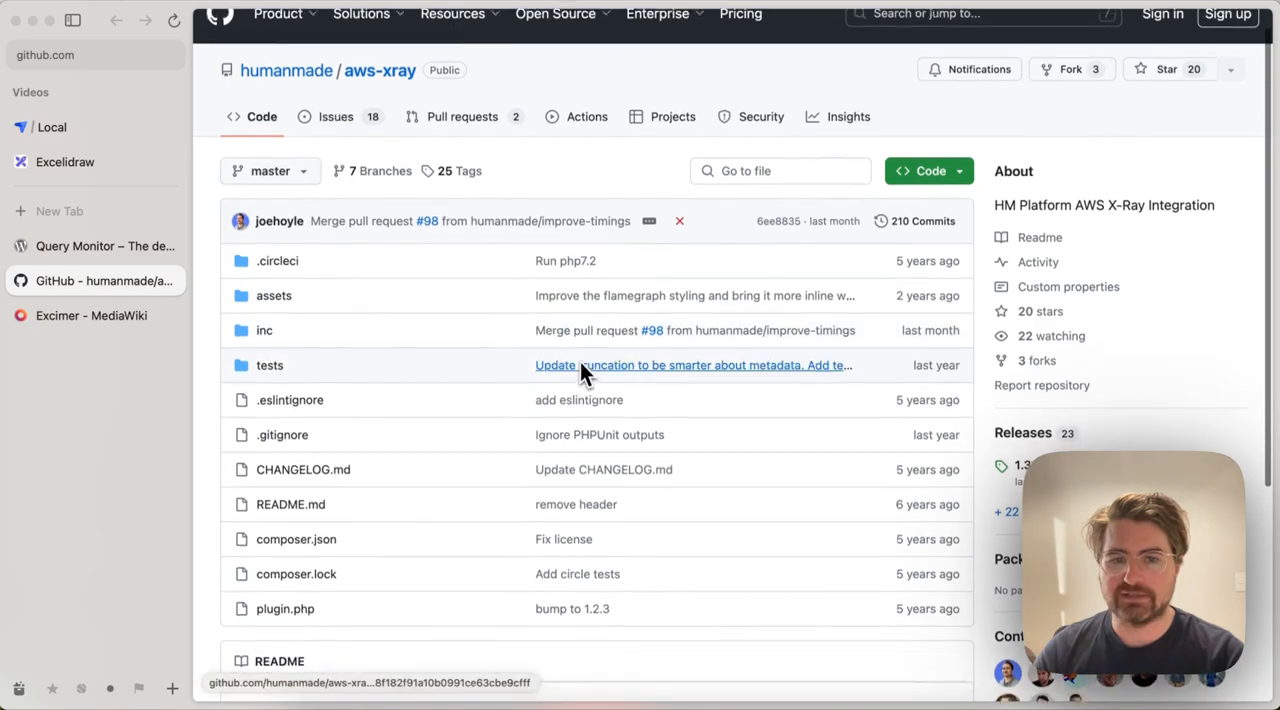
scroll(580, 362, "down", 3)
scroll(680, 430, "up", 3)
scroll(756, 459, "up", 2)
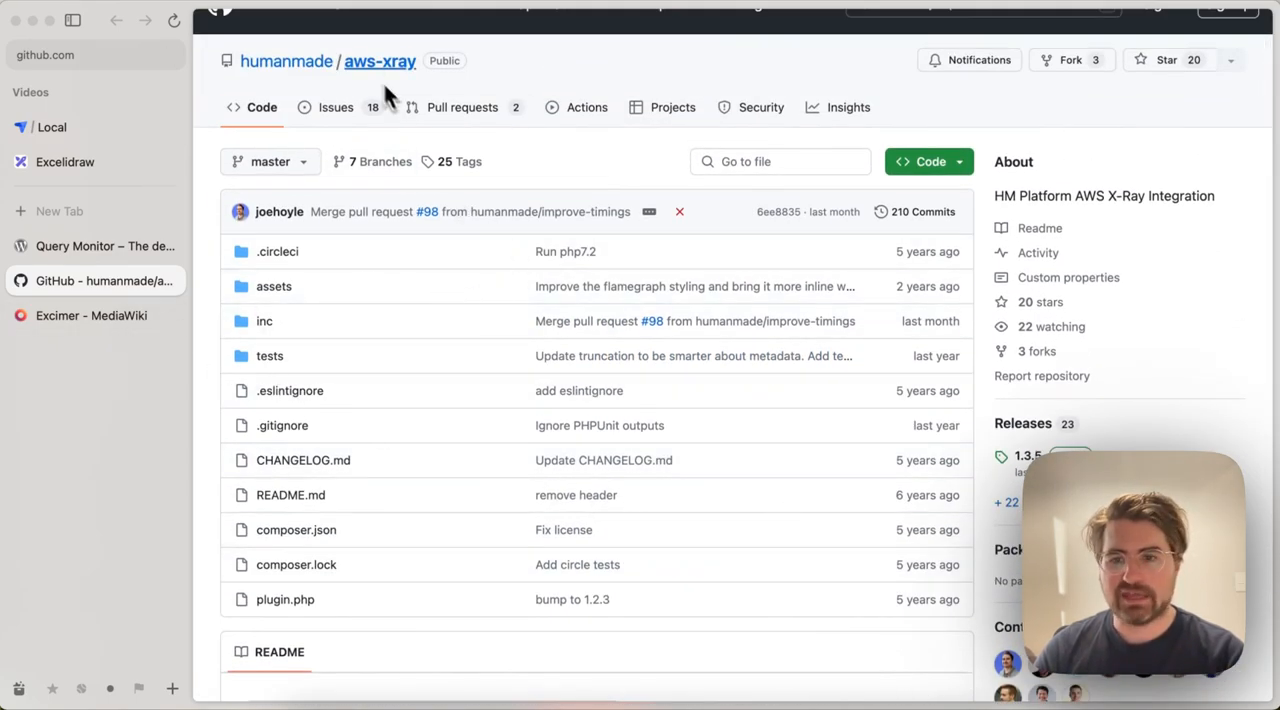
- Switch to the Excimer PHP sampling profiler page on MediaWiki
left_click(91, 315)
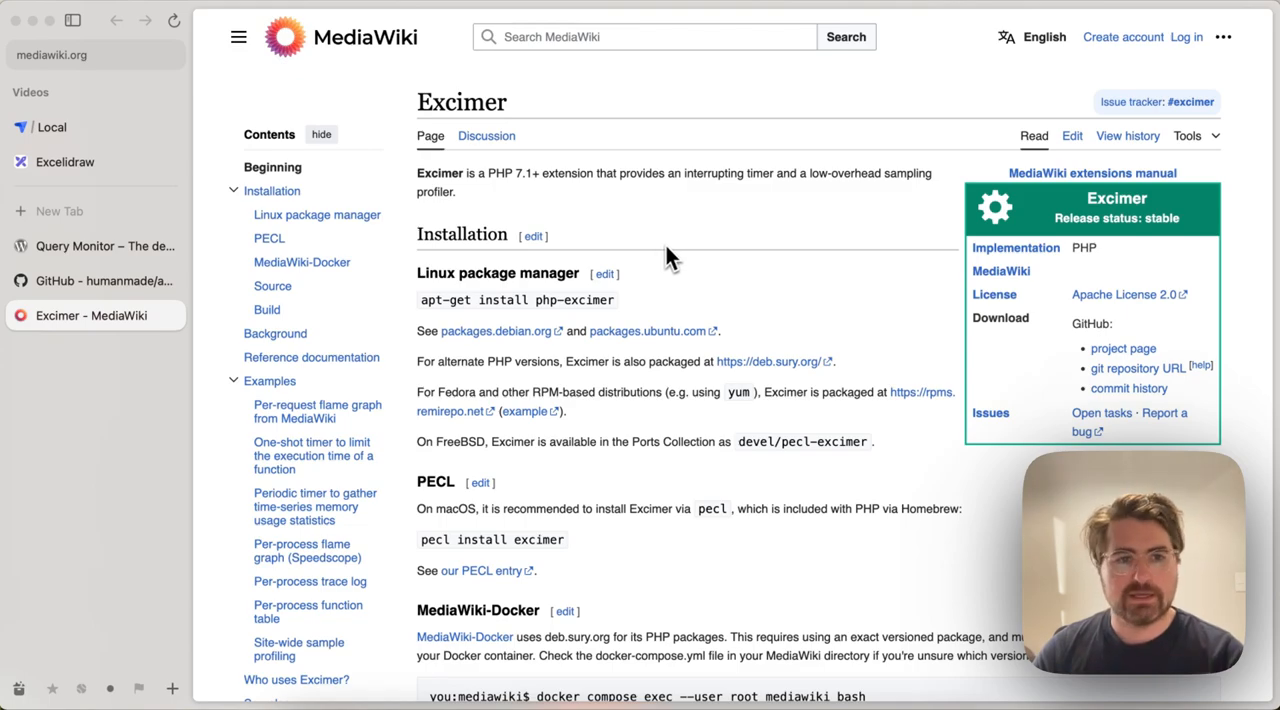
mouse_move(95, 185)
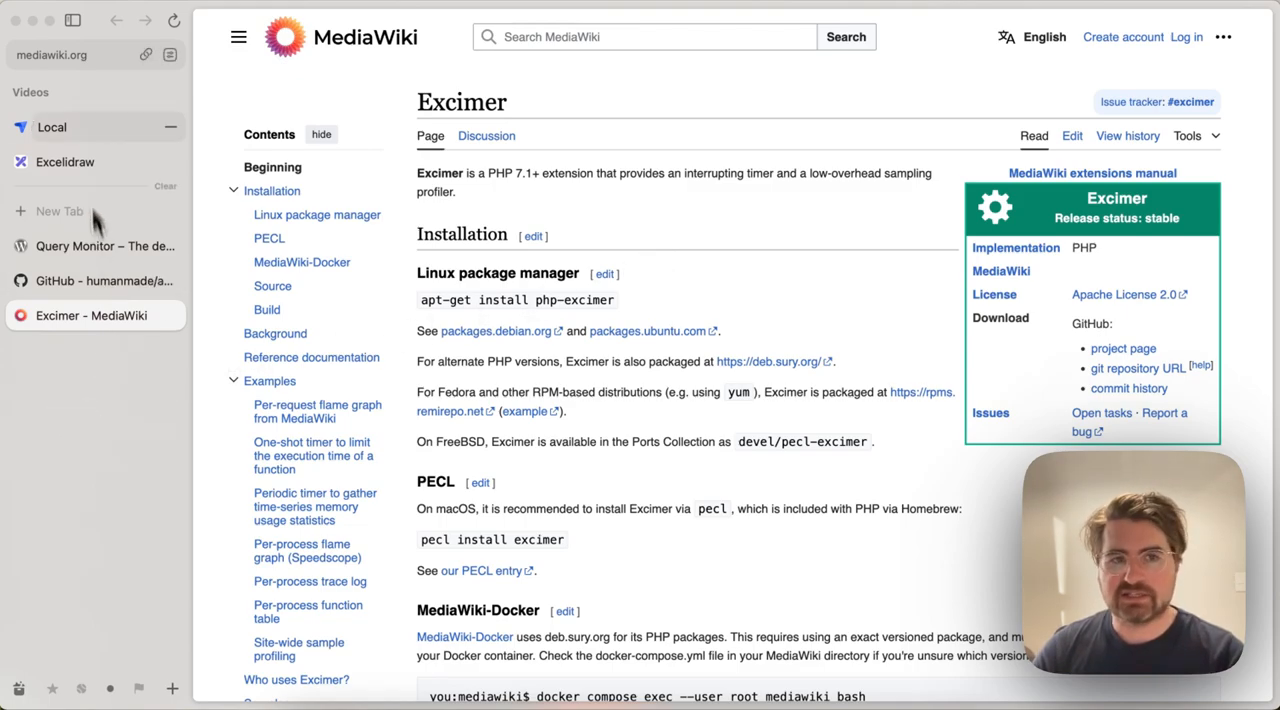
- Show Query Monitor's AWS X-Ray flame graph for the local Altis dashboard request
left_click(52, 127)
mouse_move(686, 22)
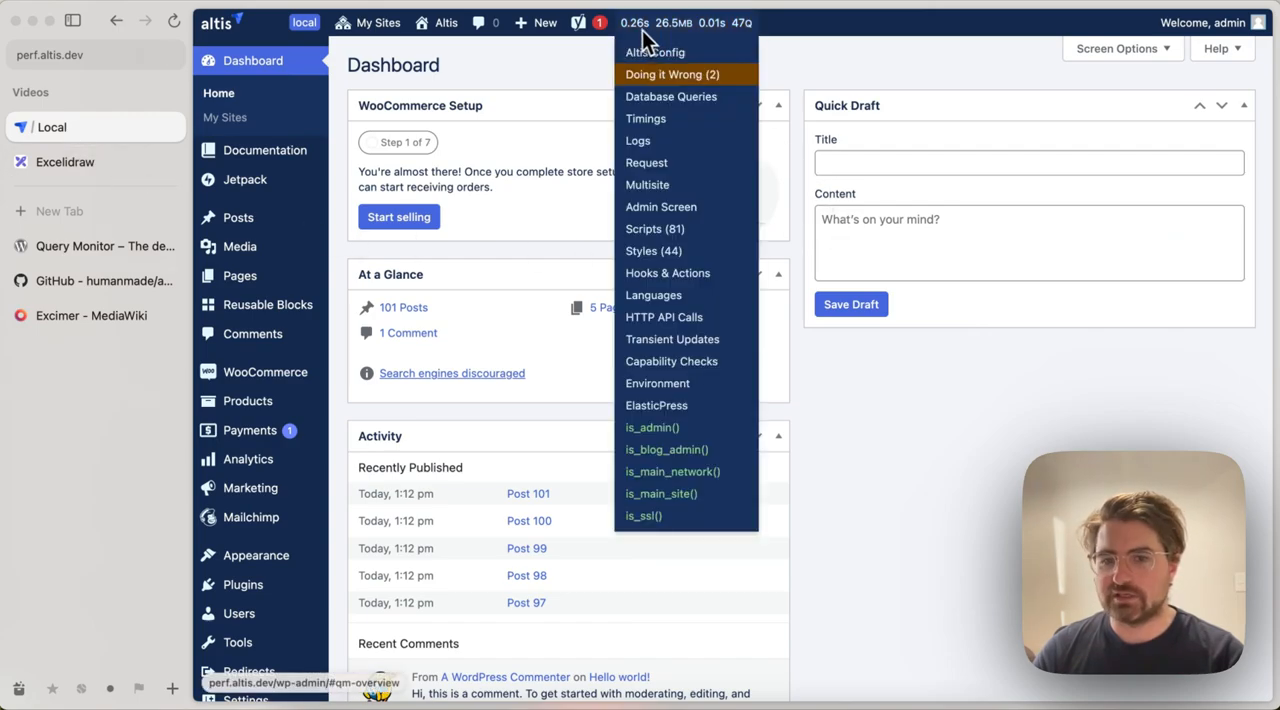
left_click(671, 361)
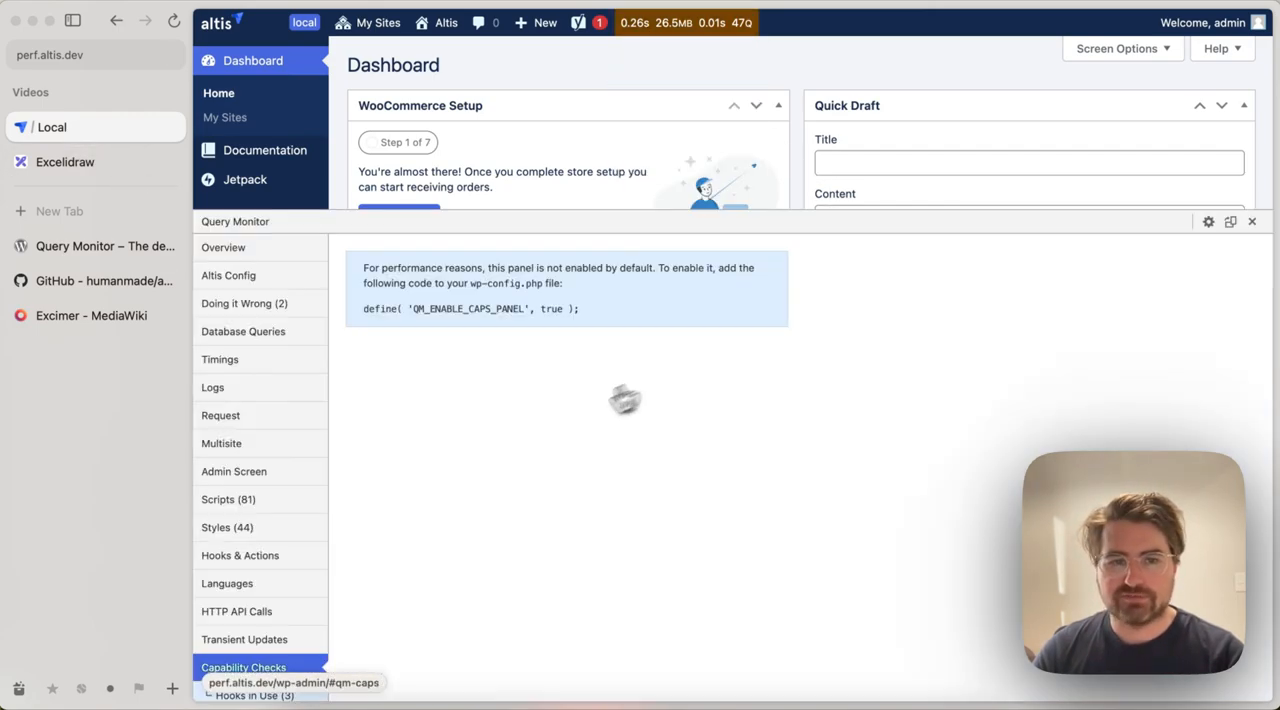
left_click(262, 632)
left_click(240, 659)
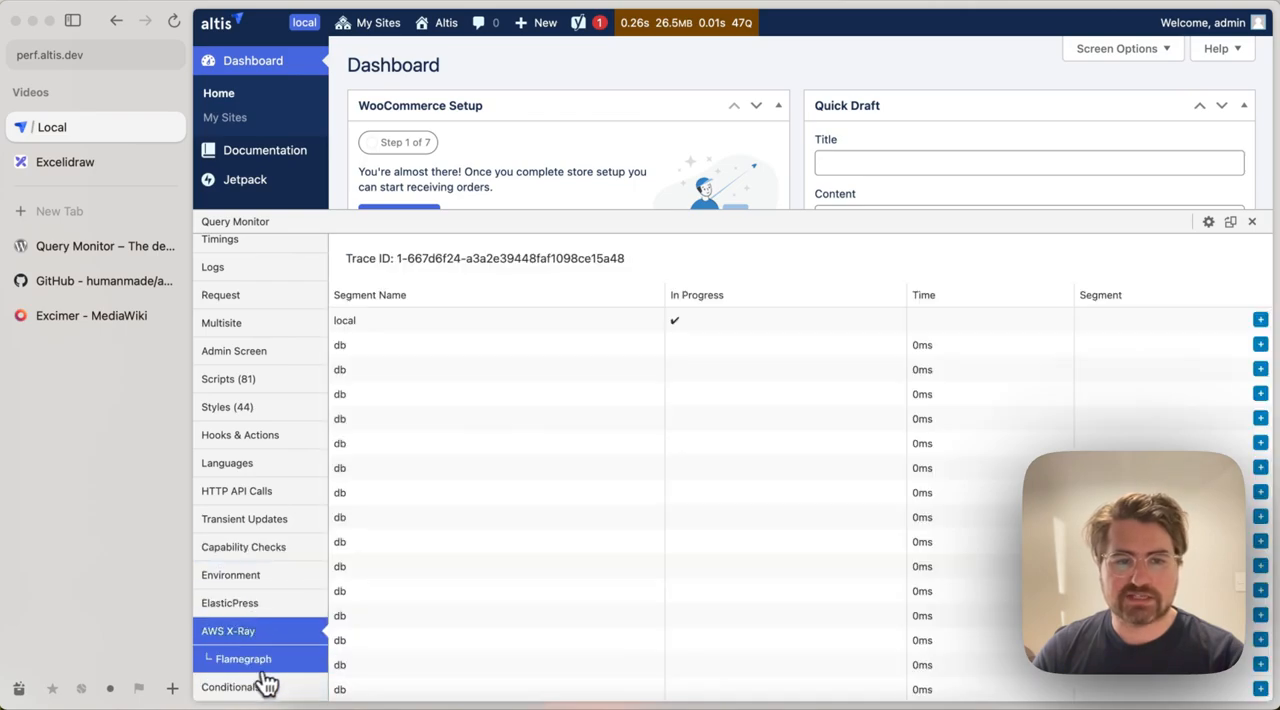
scroll(290, 600, "down", 3)
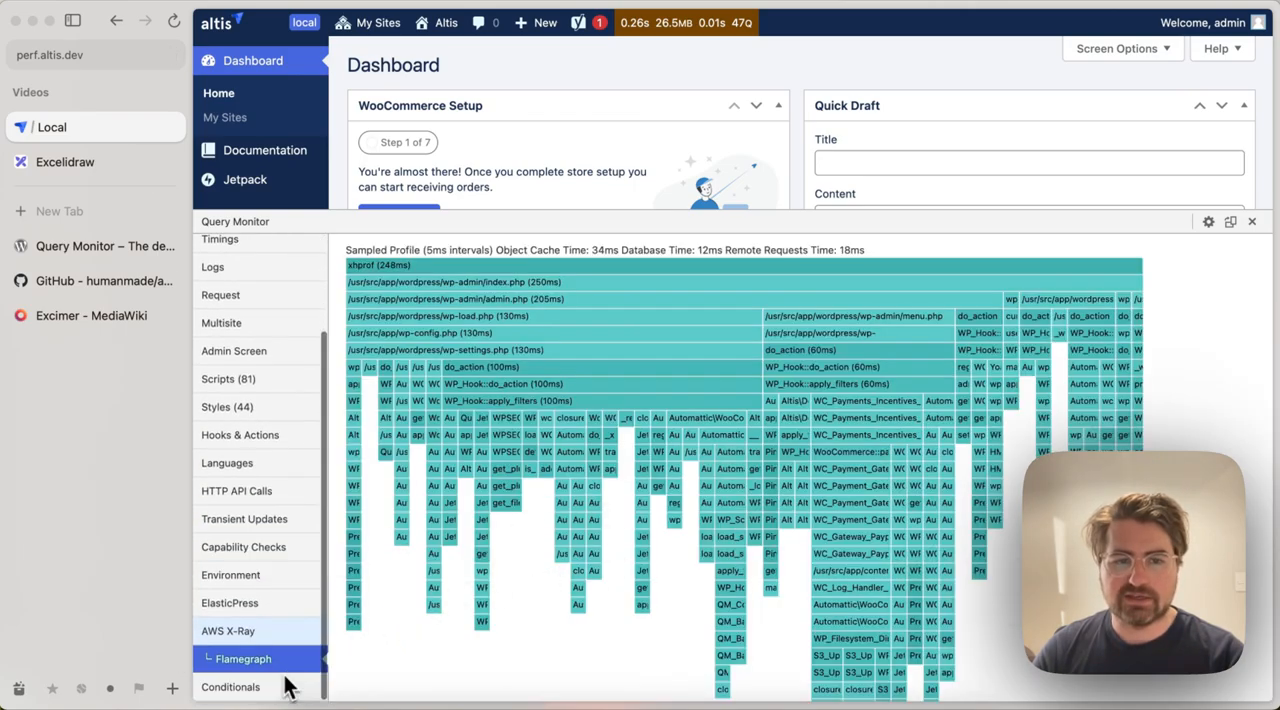
- Reload the dashboard several times to capture fresh sampled profiles
key("super+r")
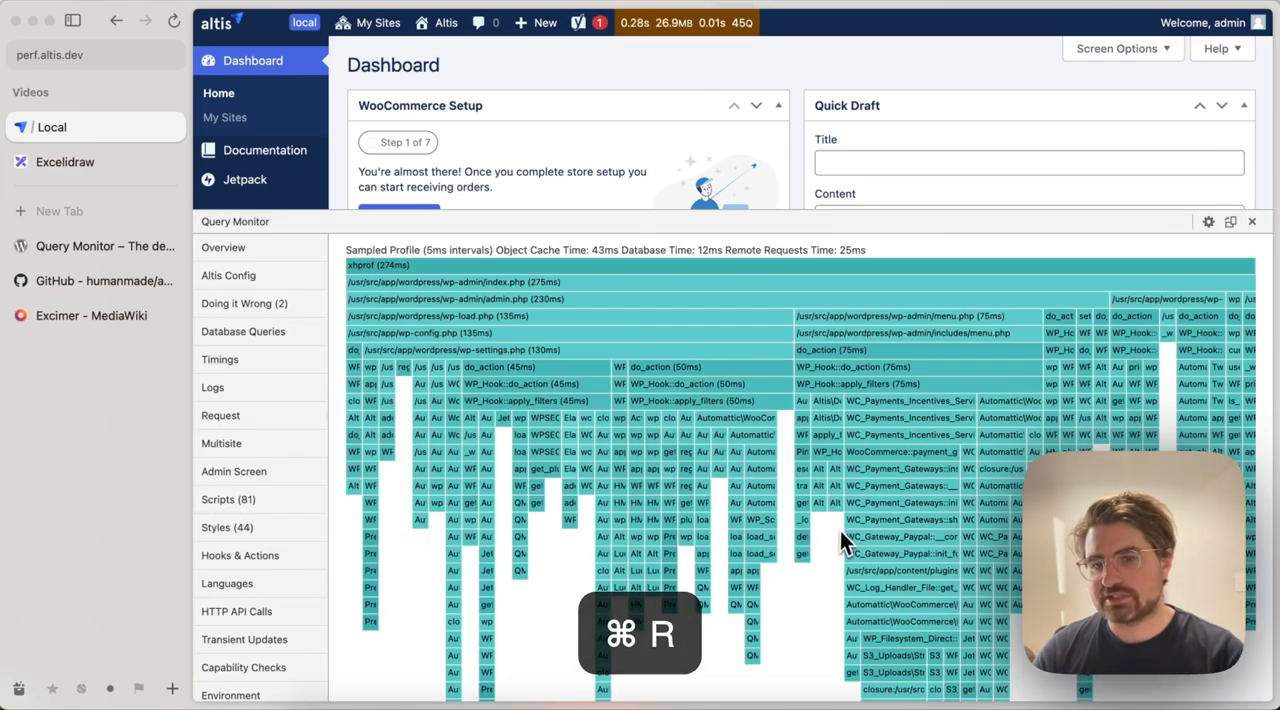
key("super+r")
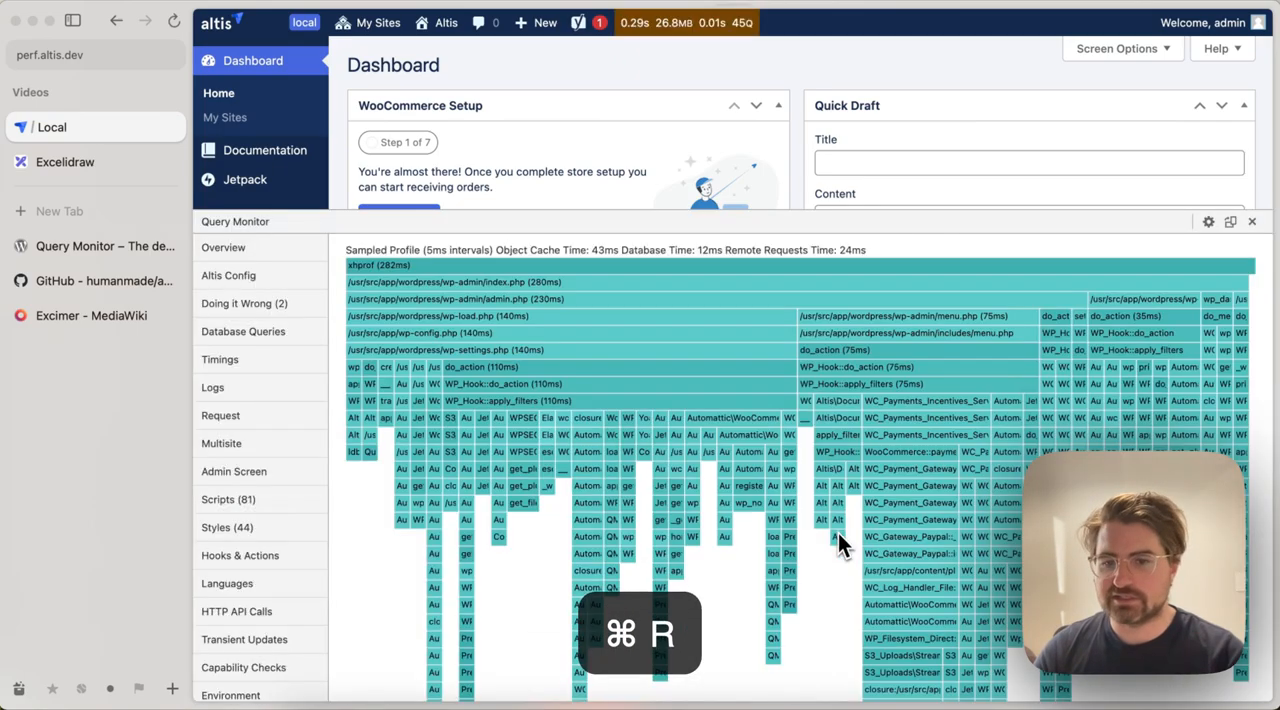
key("super+r")
key("super+r")
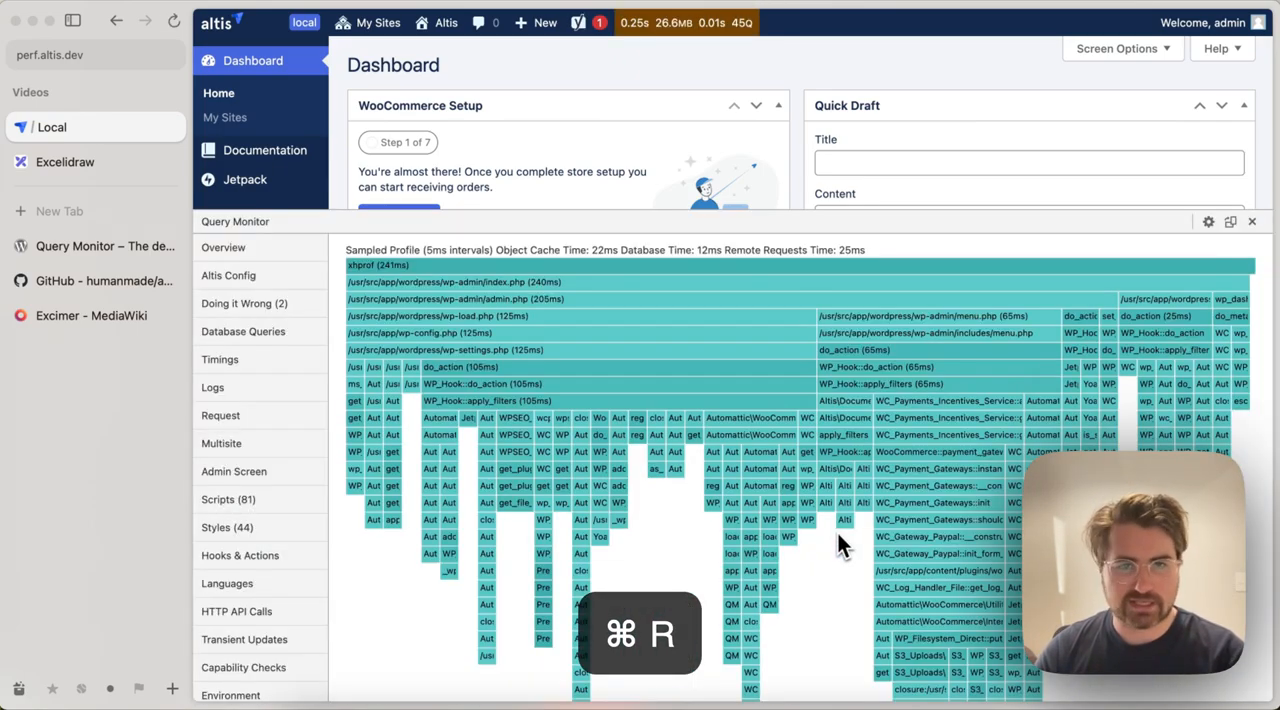
key("super+r")
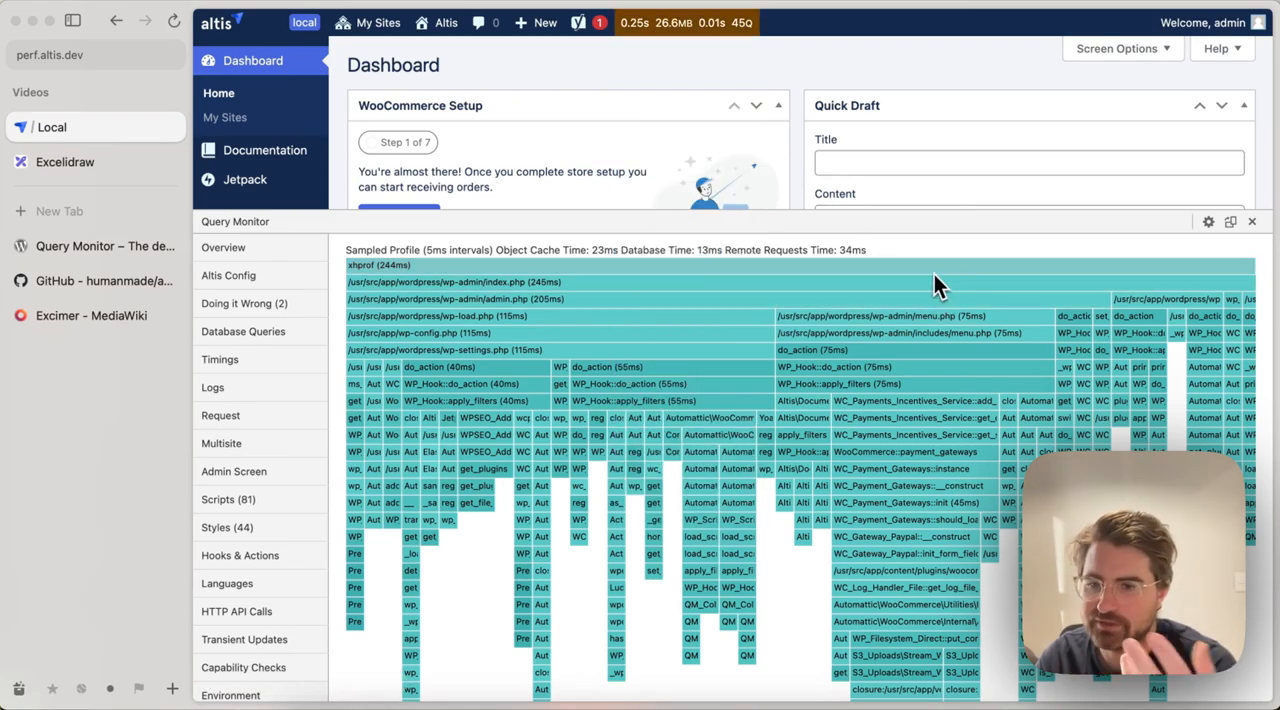
scroll(900, 450, "down", 4)
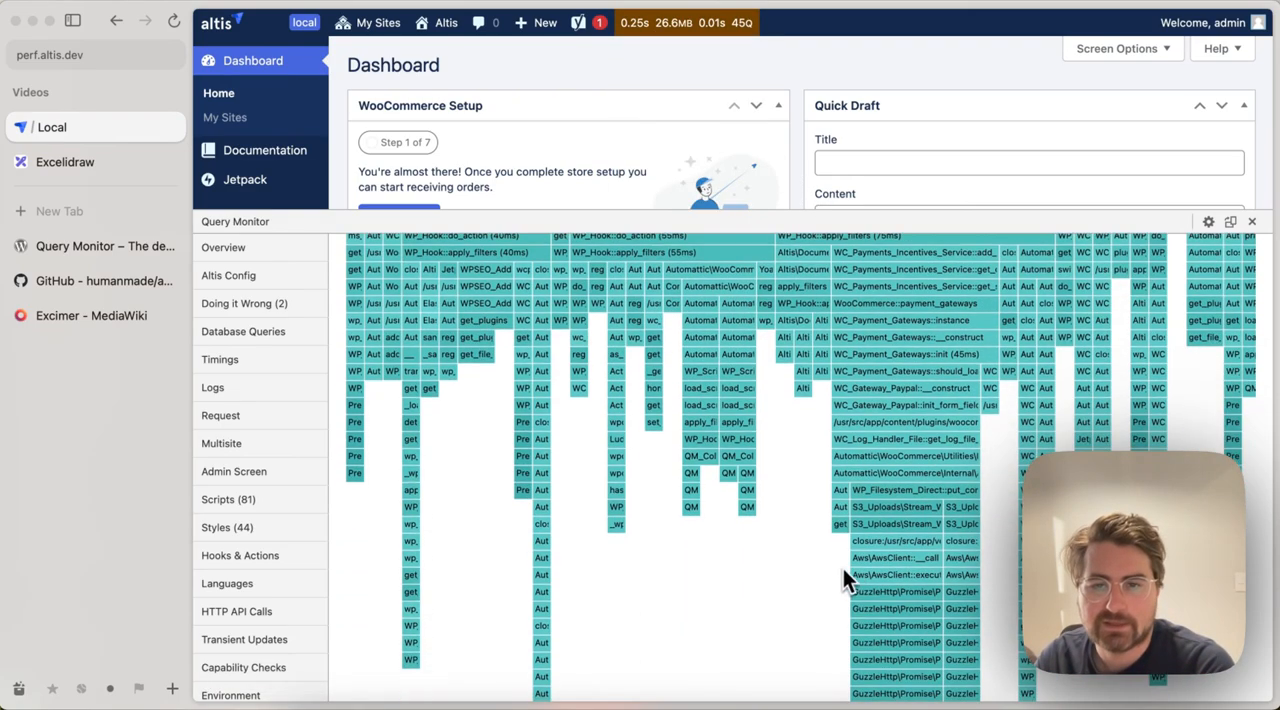
scroll(808, 616, "up", 4)
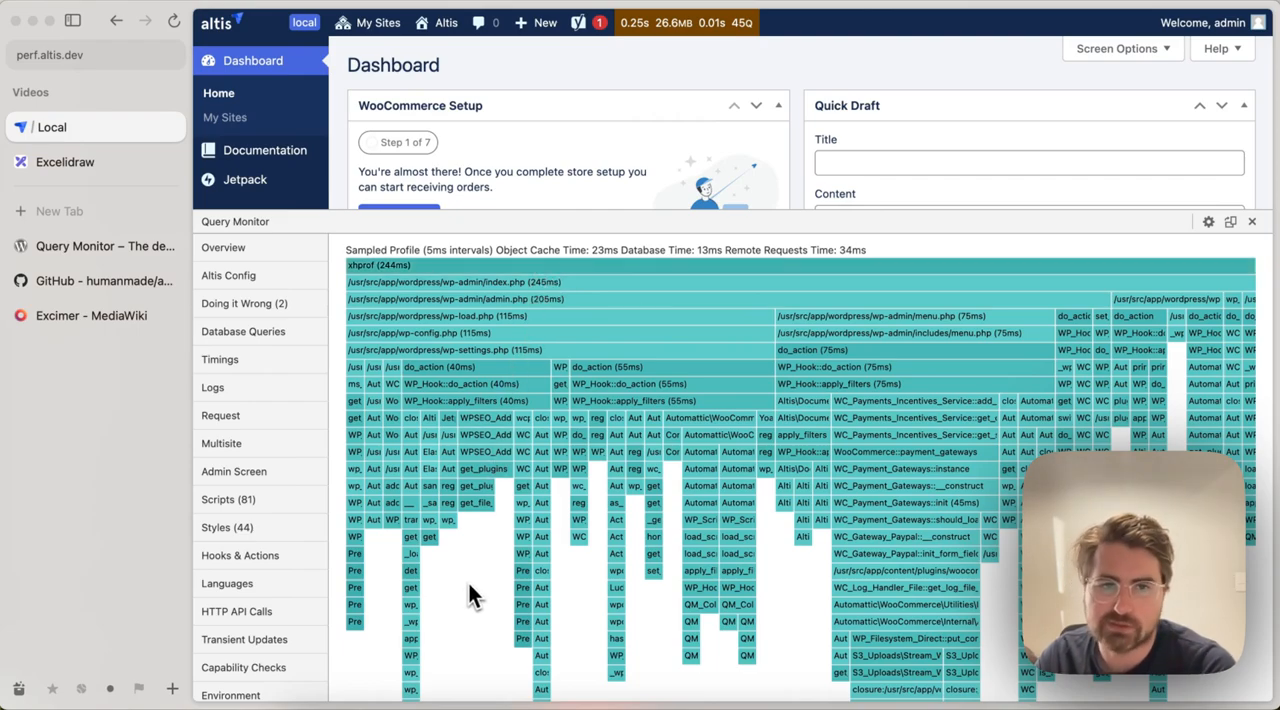
scroll(470, 592, "down", 4)
scroll(423, 493, "down", 3)
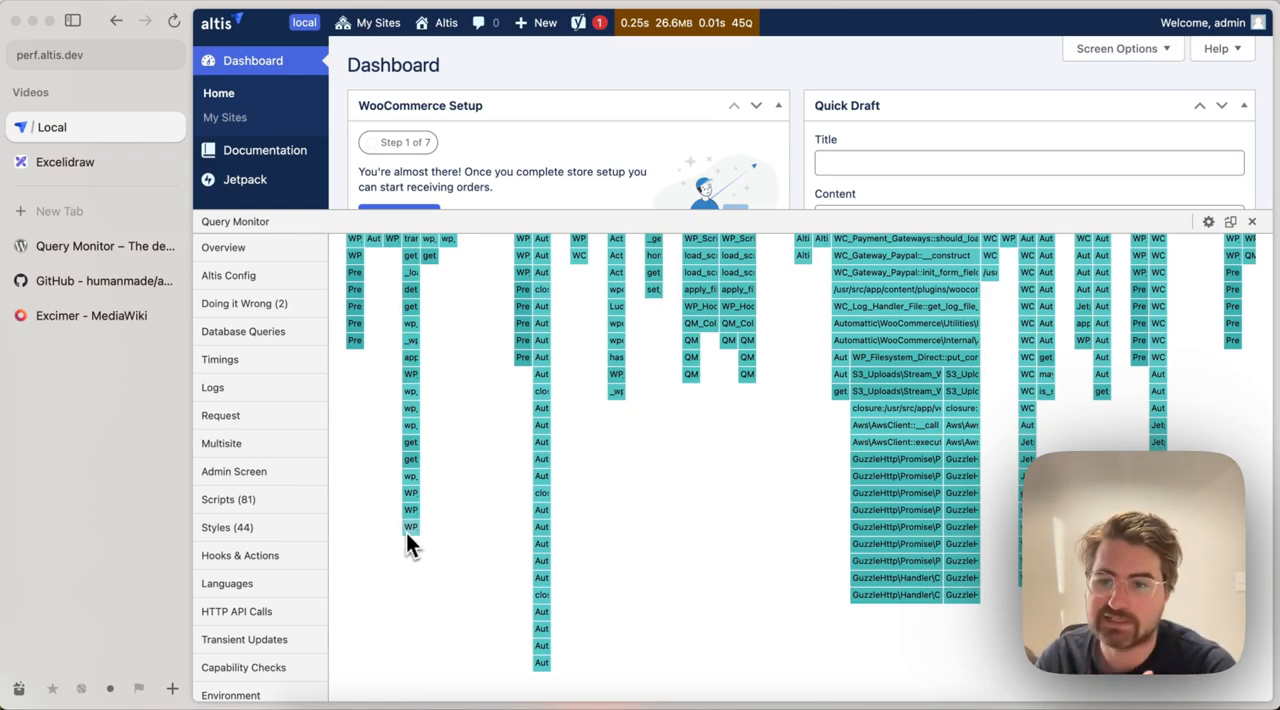
scroll(878, 593, "up", 5)
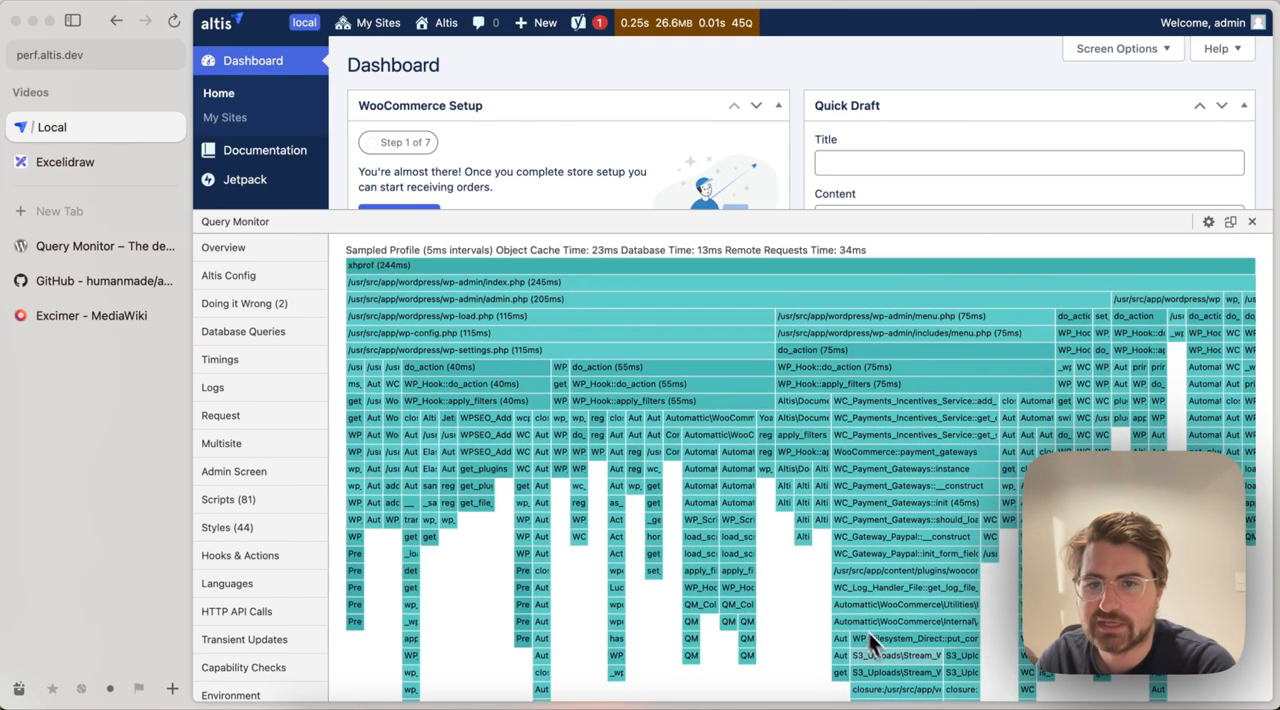
scroll(868, 632, "down", 5)
scroll(863, 655, "up", 5)
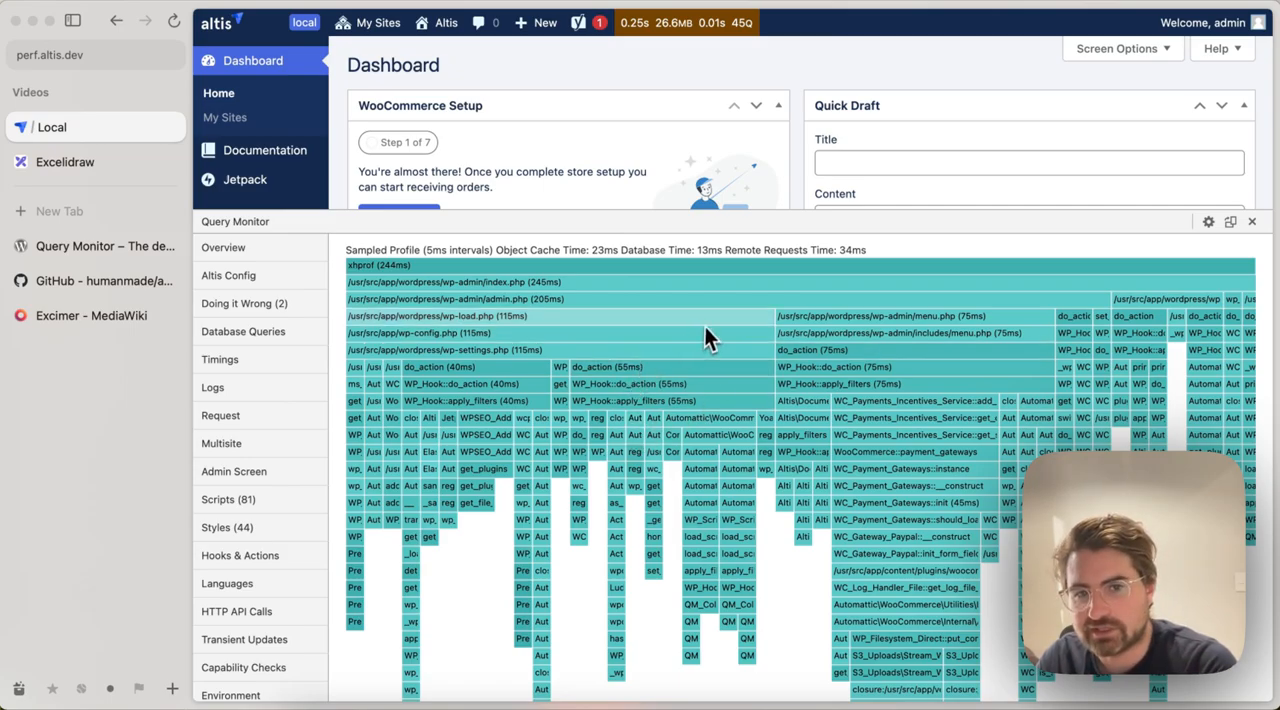
scroll(427, 568, "down", 1)
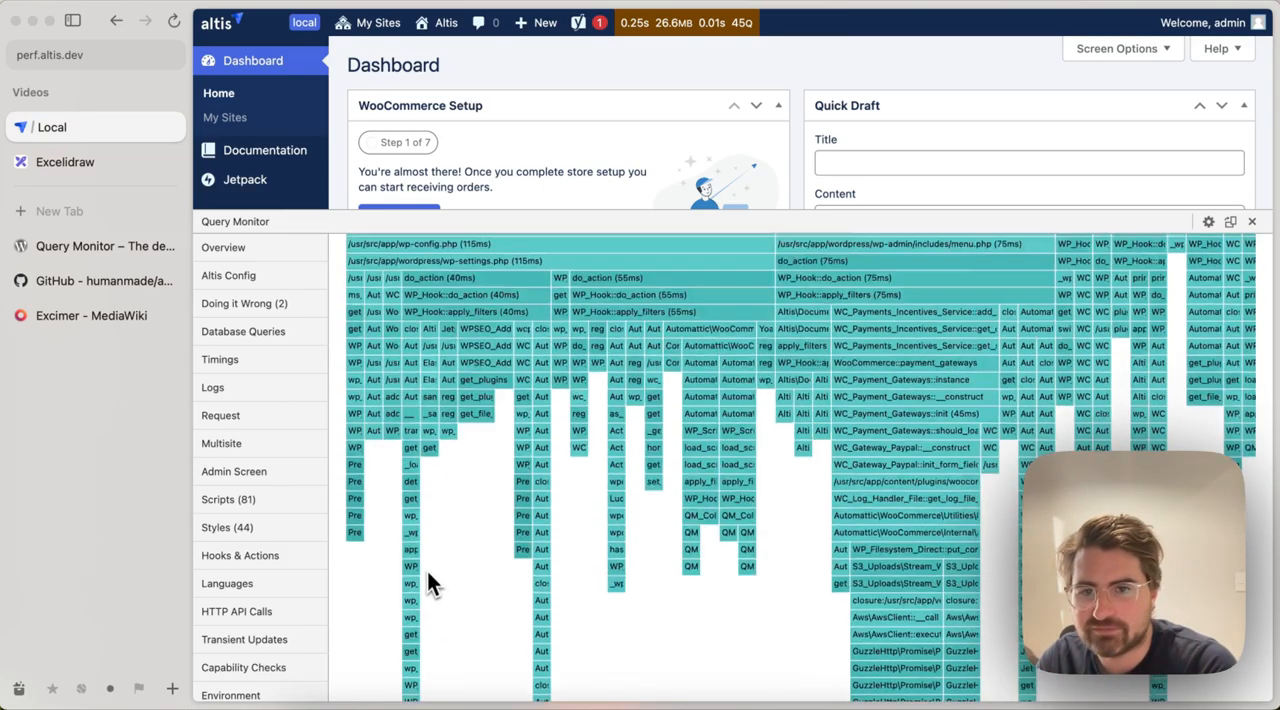
scroll(427, 568, "up", 1)
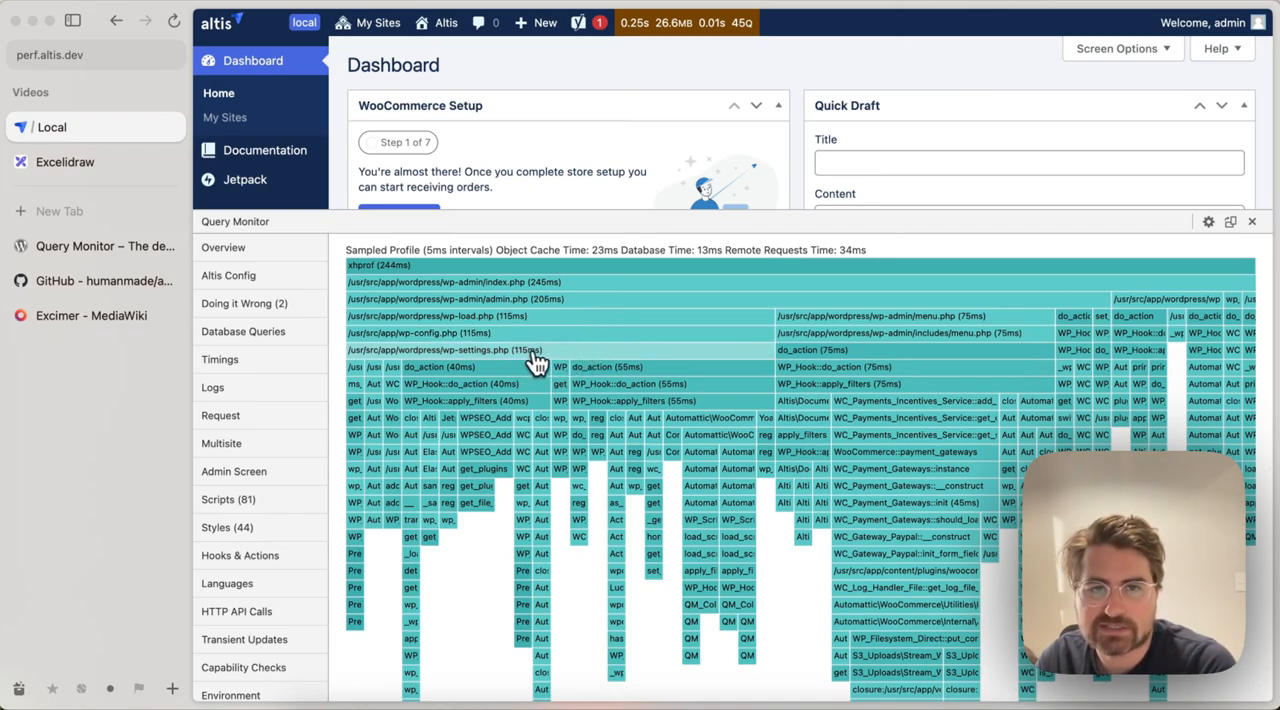
left_click(598, 352)
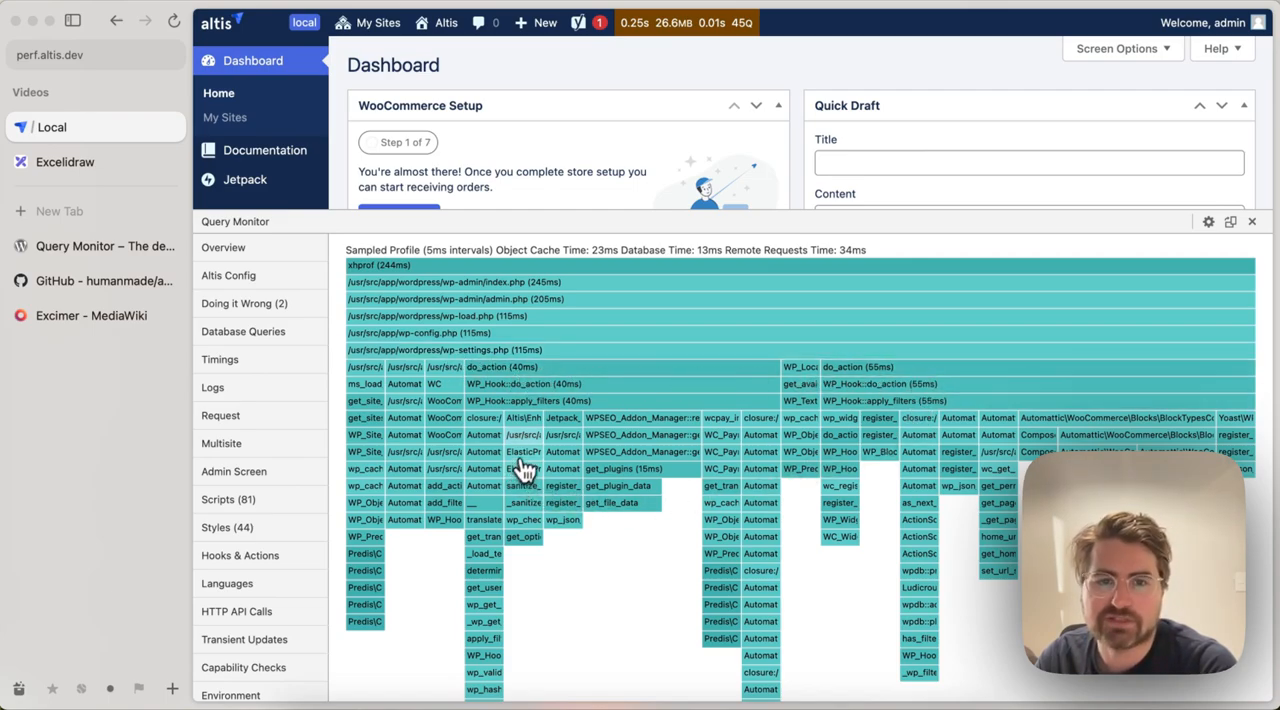
scroll(960, 415, "down", 1)
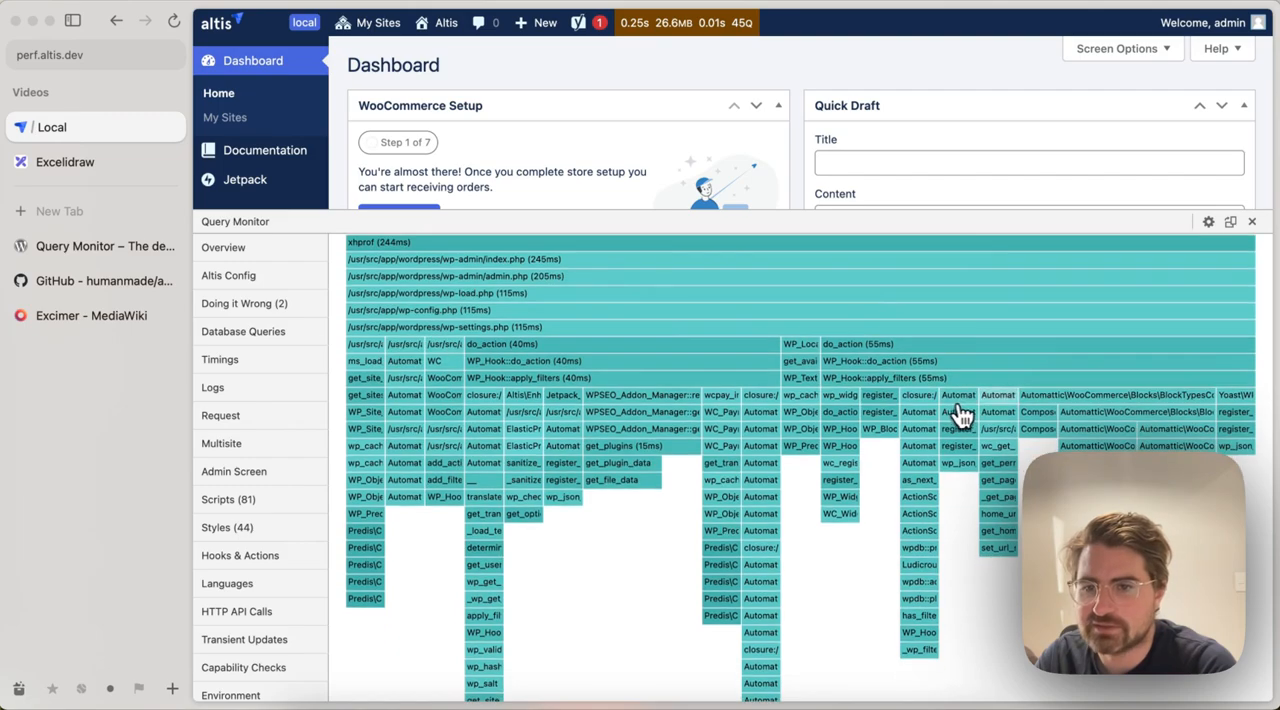
left_click(1112, 396)
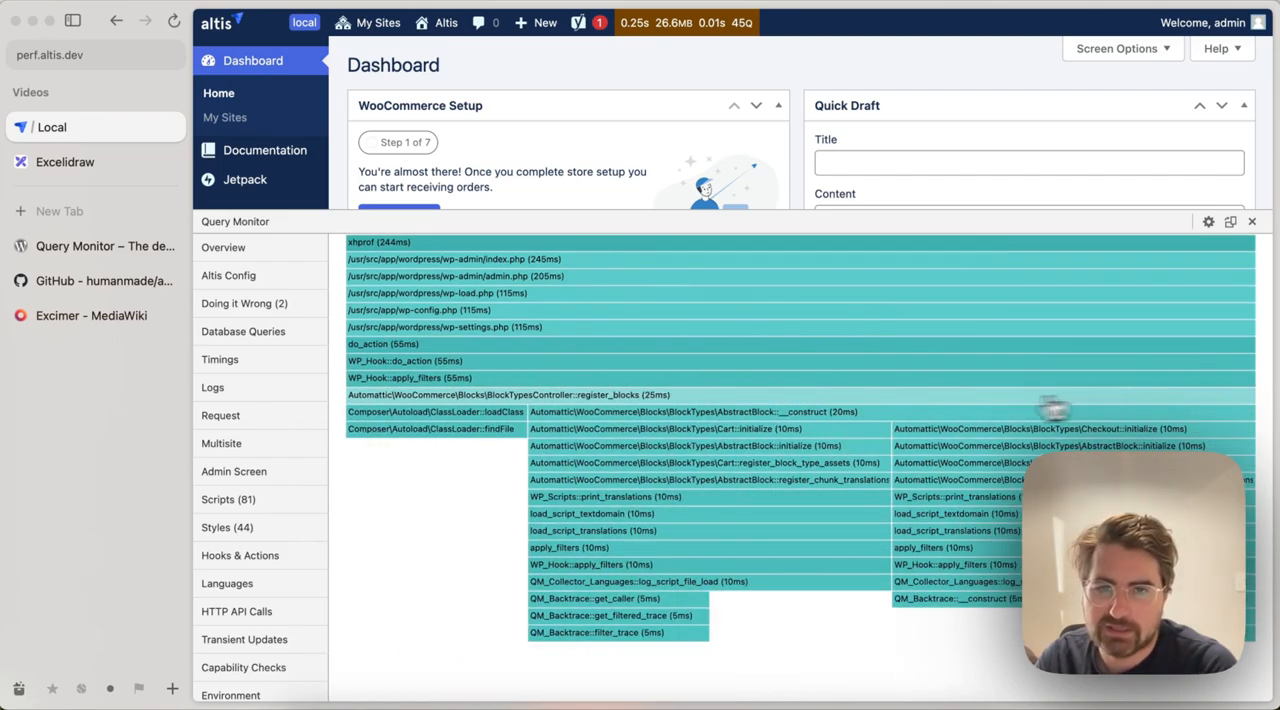
left_click(655, 397)
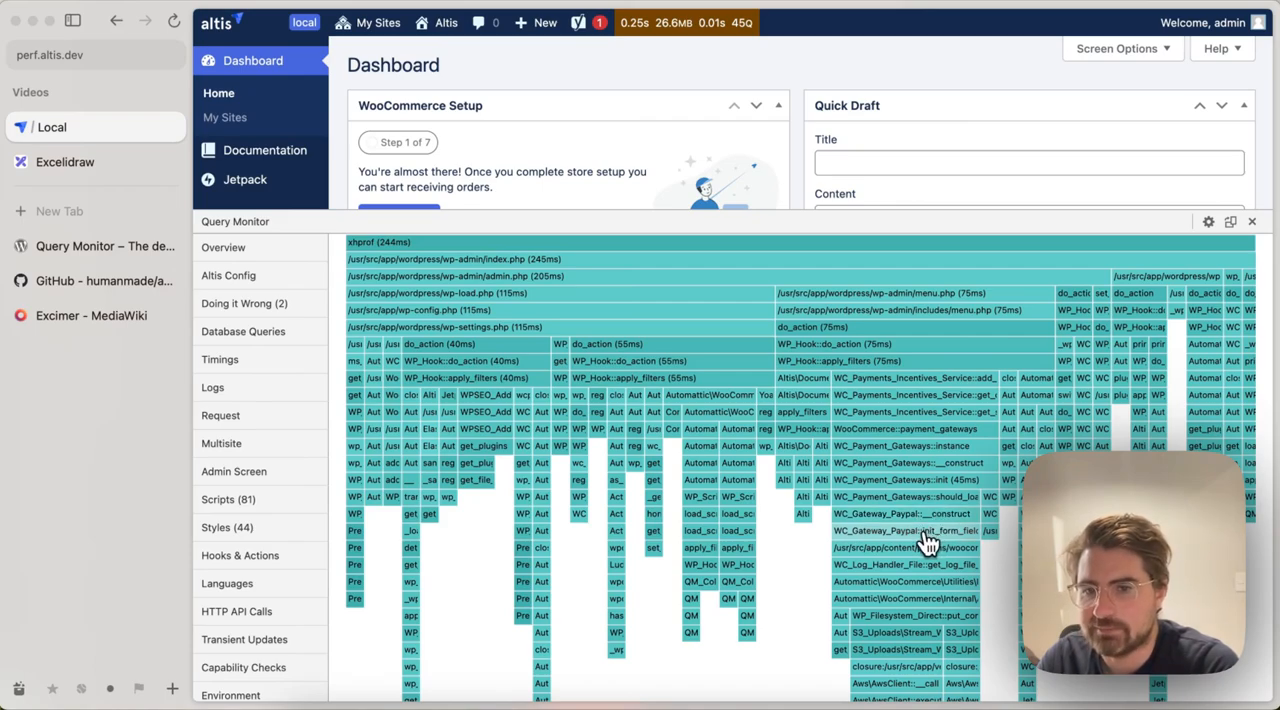
- Zoom the flame graph into the WC_Gateway_Paypal call stack
left_click(930, 518)
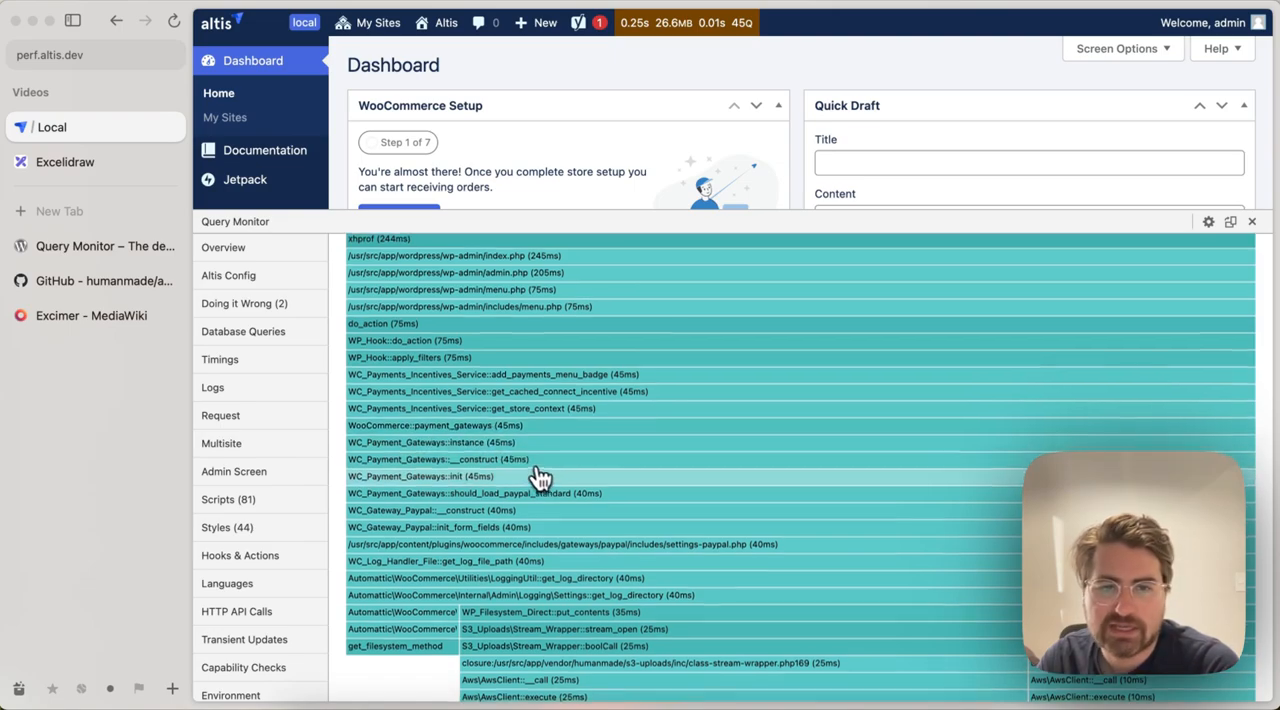
scroll(497, 441, "down", 1)
scroll(578, 500, "down", 3)
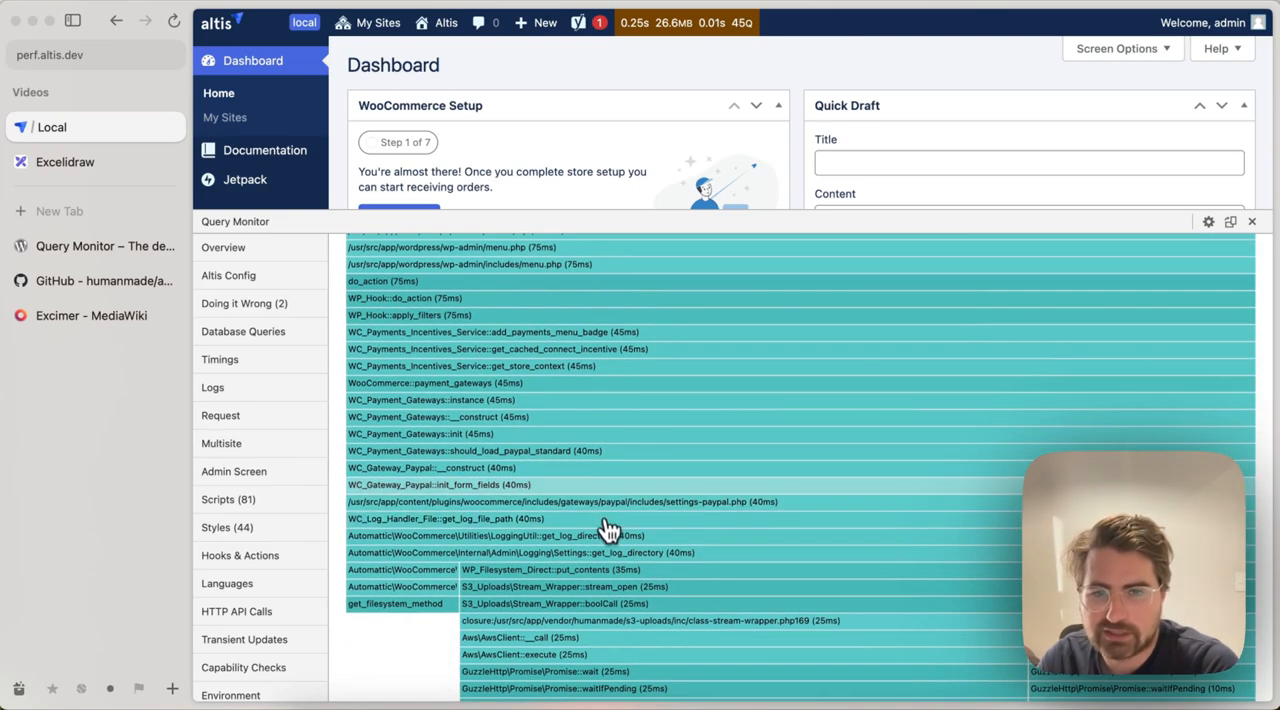
scroll(603, 474, "down", 3)
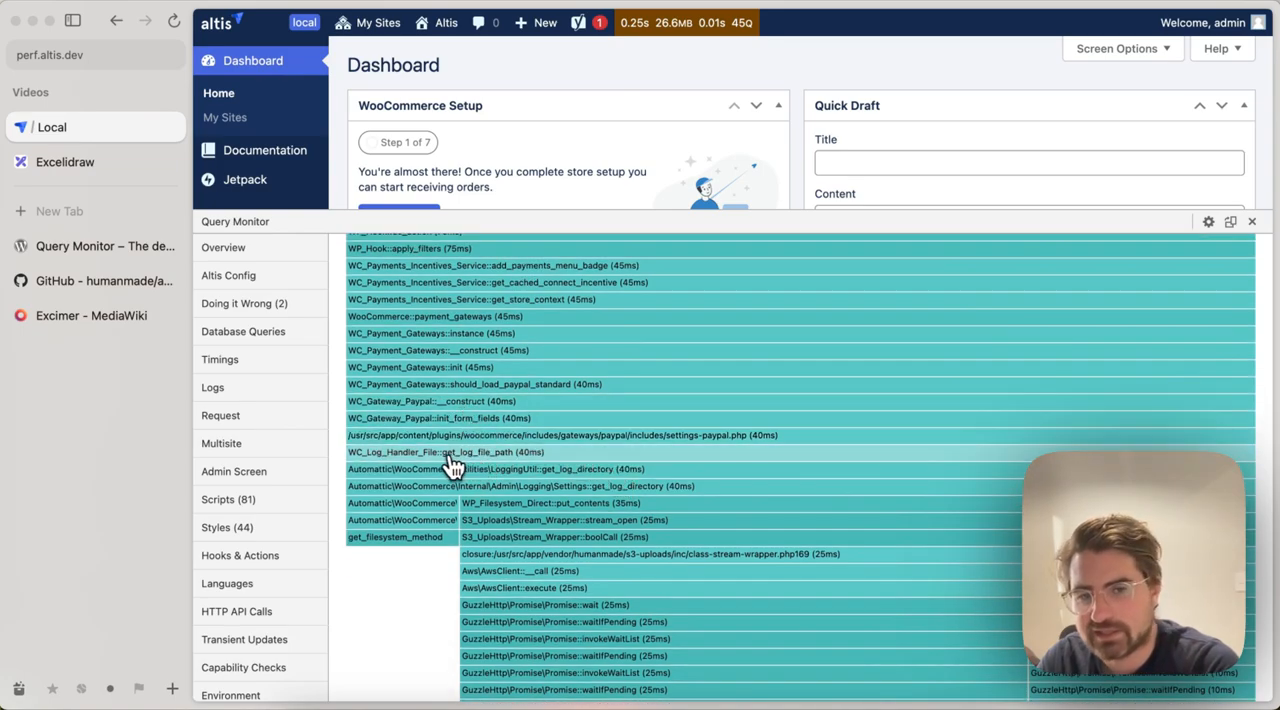
scroll(453, 462, "down", 4)
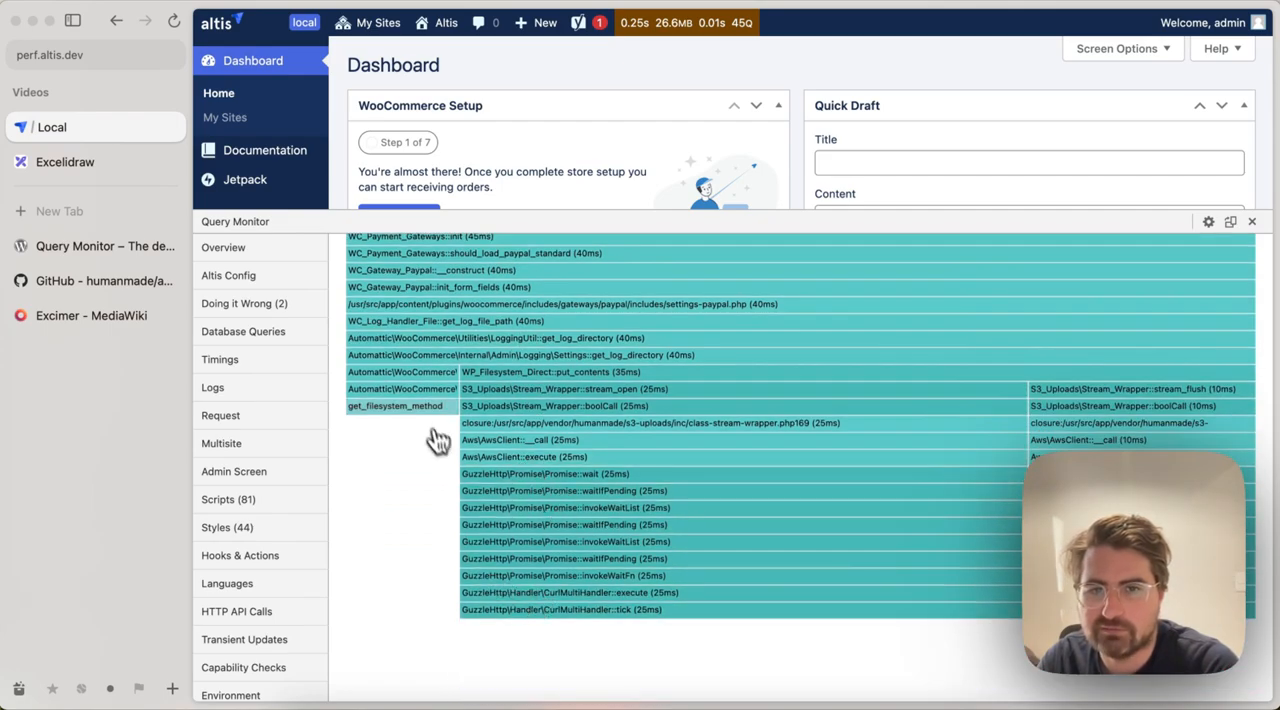
scroll(453, 398, "up", 5)
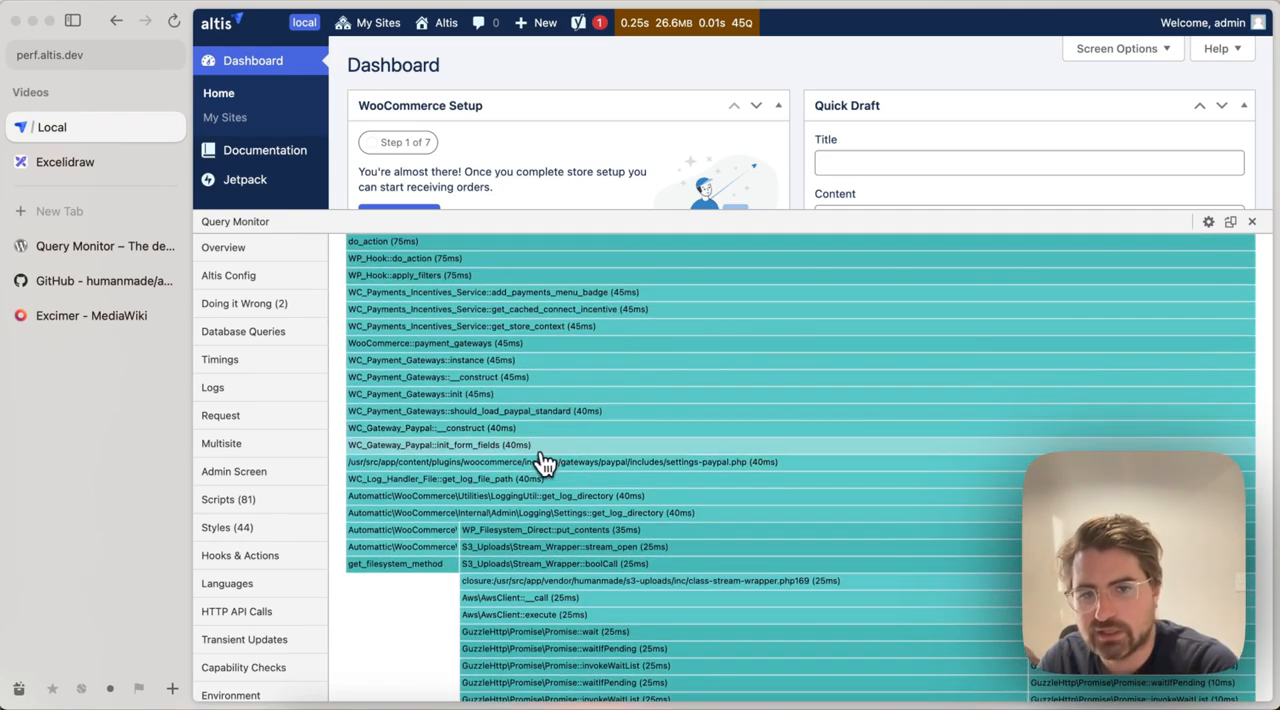
scroll(533, 469, "up", 2)
scroll(533, 500, "up", 3)
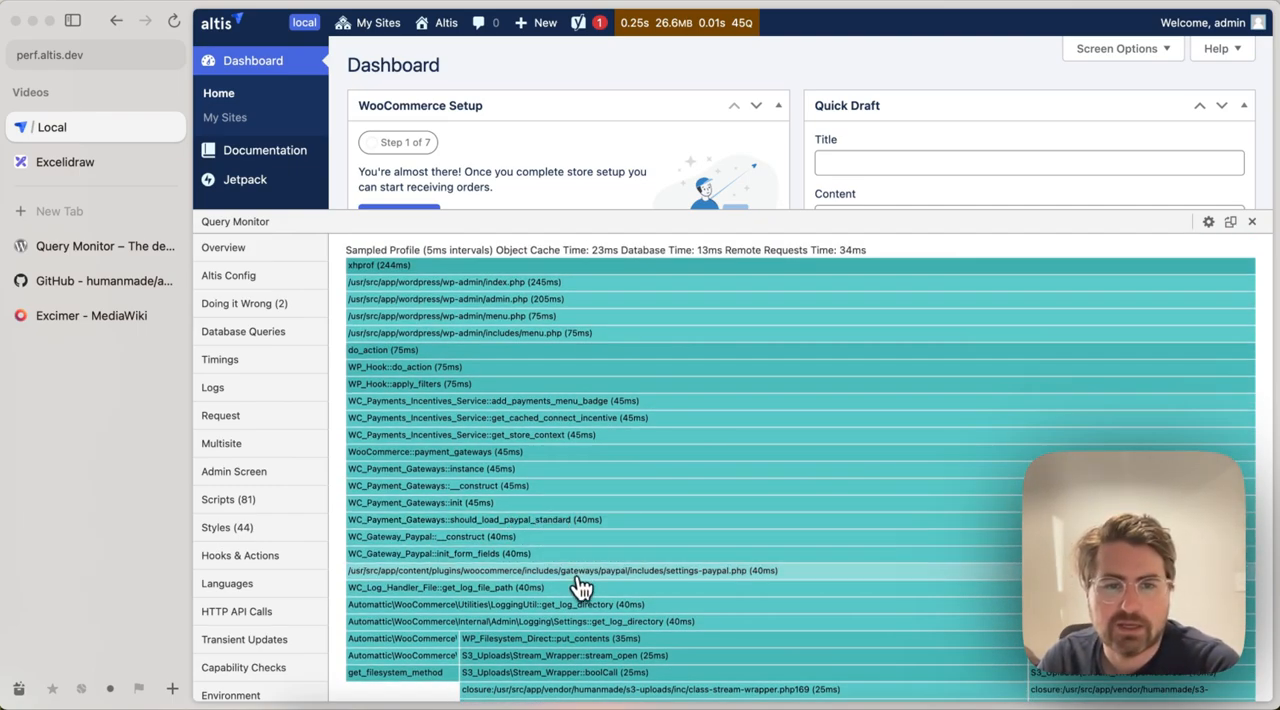
scroll(585, 590, "down", 3)
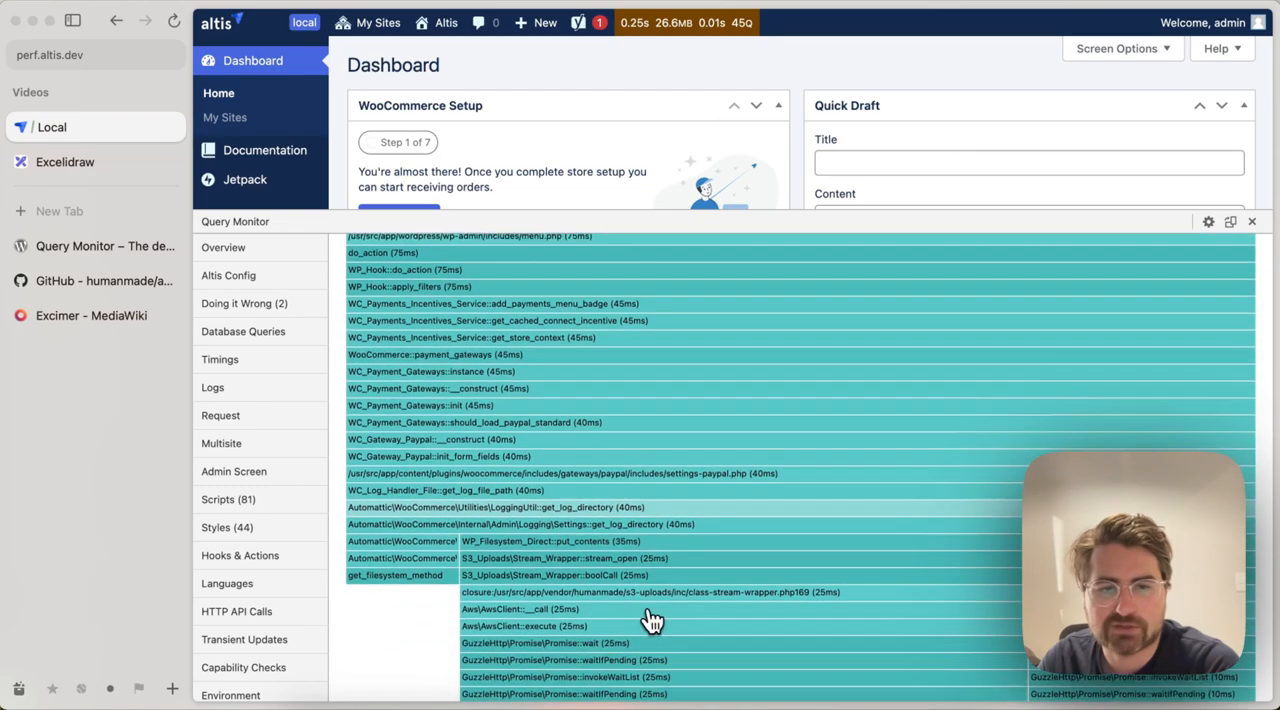
scroll(640, 610, "down", 2)
scroll(652, 615, "up", 5)
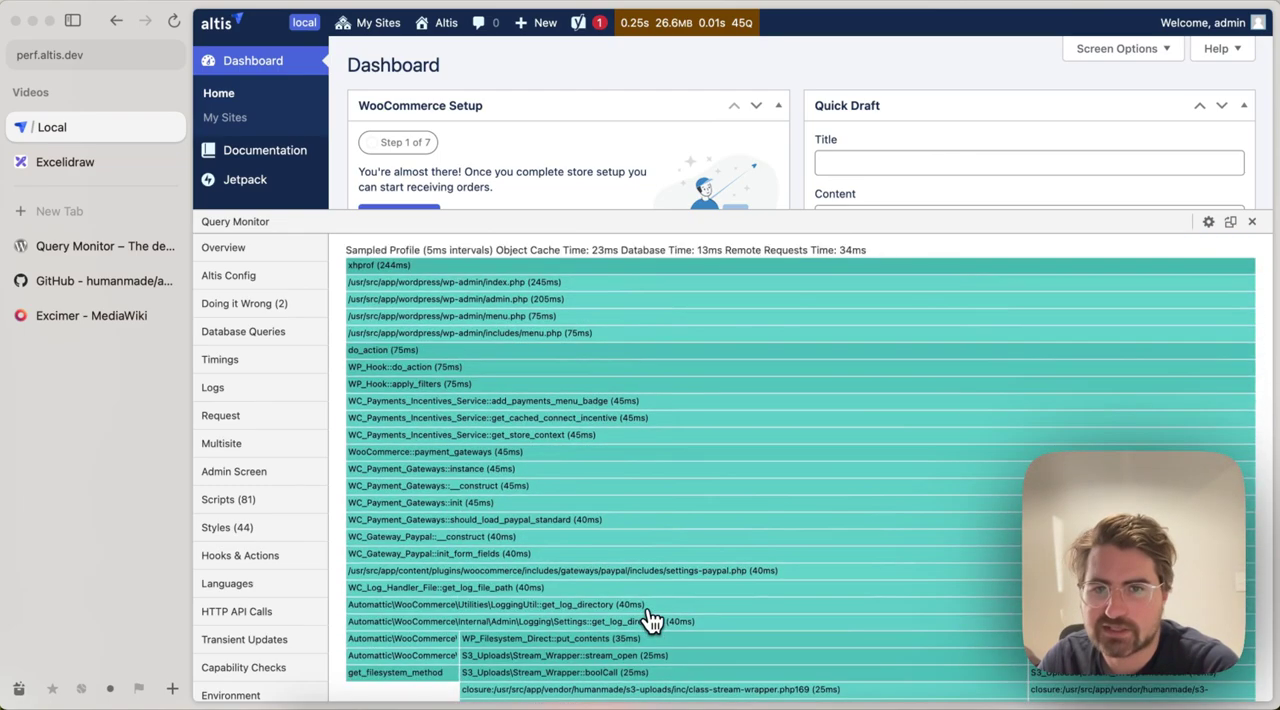
- Reset the flame graph zoom from the root xhprof frame to the whole request
left_click(663, 268)
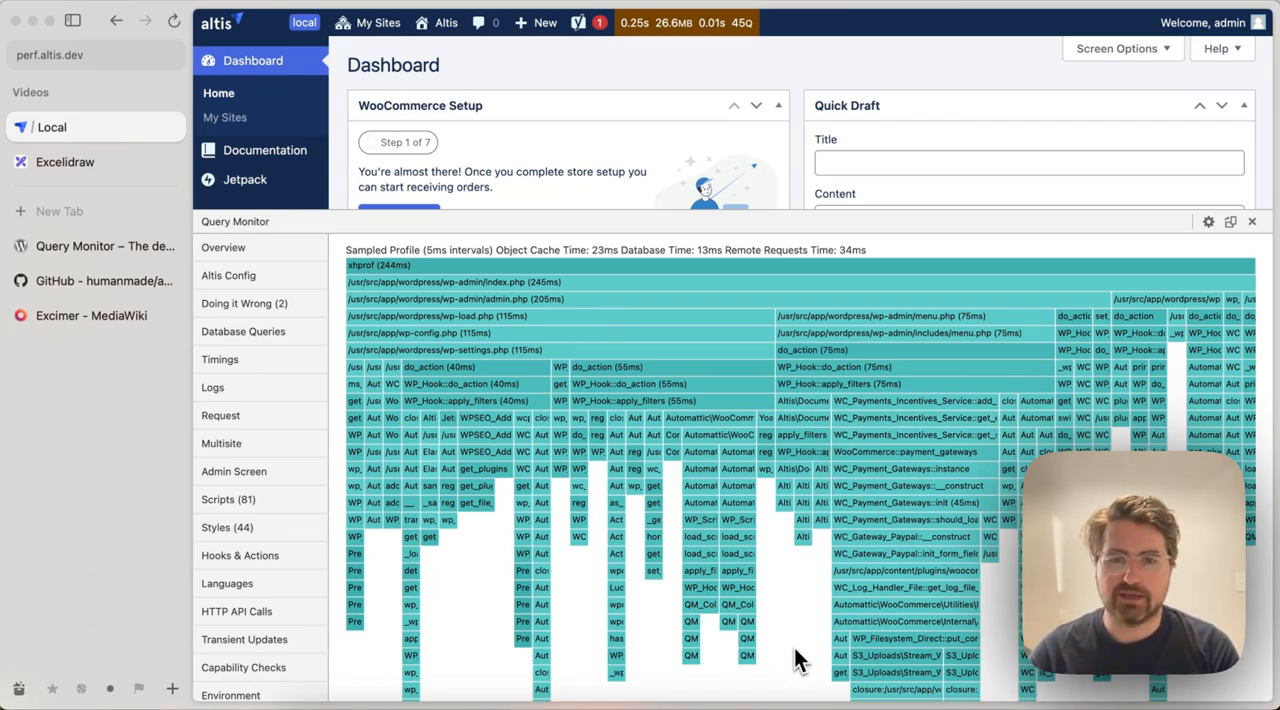
- Create a new plugin.php file in the mu-plugins folder in VS Code
key("ctrl+Up")
left_click(451, 295)
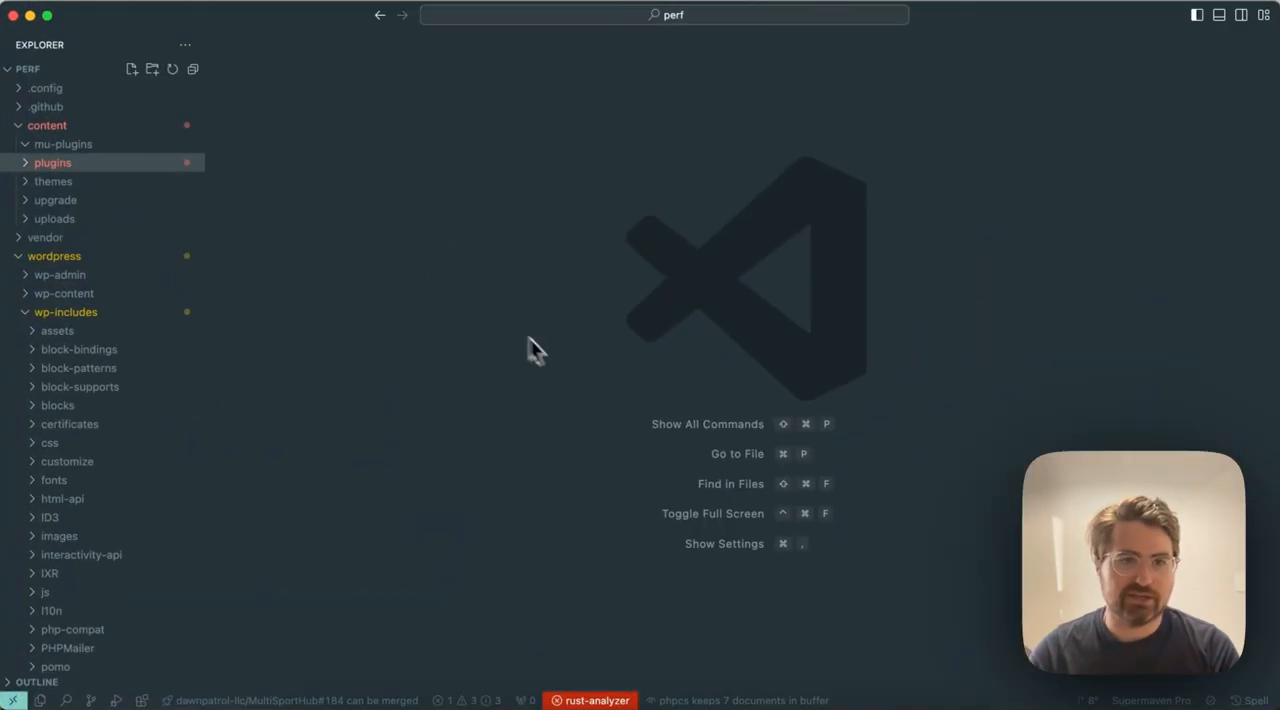
right_click(70, 144)
left_click(147, 175)
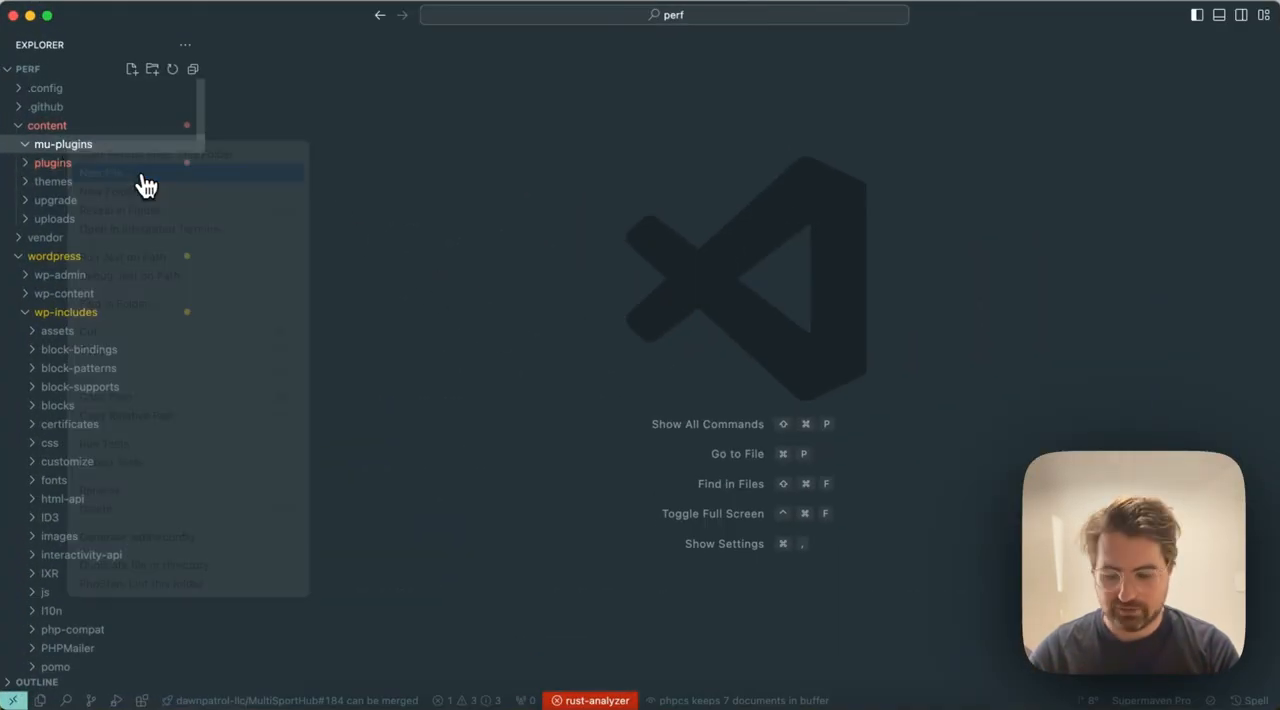
type("plugin.php")
key("Return")
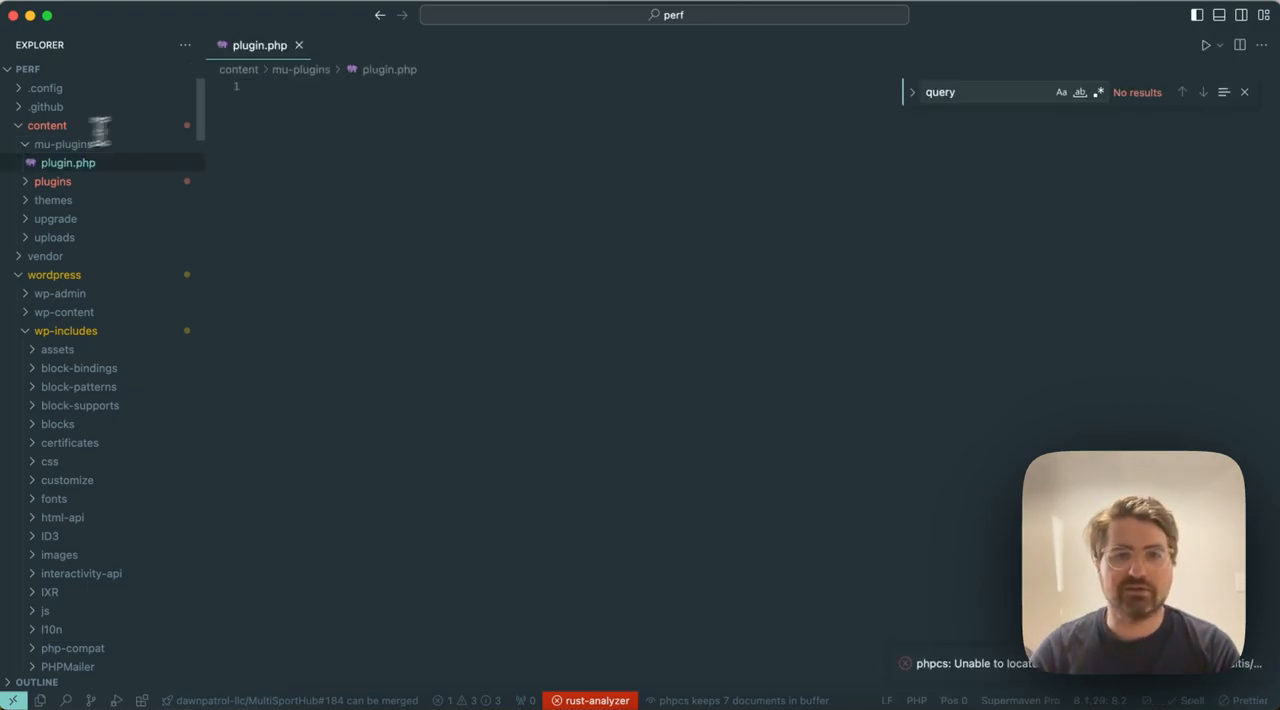
type("<?php")
- Write add_action('init', function(){ sleep(1); }); and save the plugin
key("Return")
key("Return")
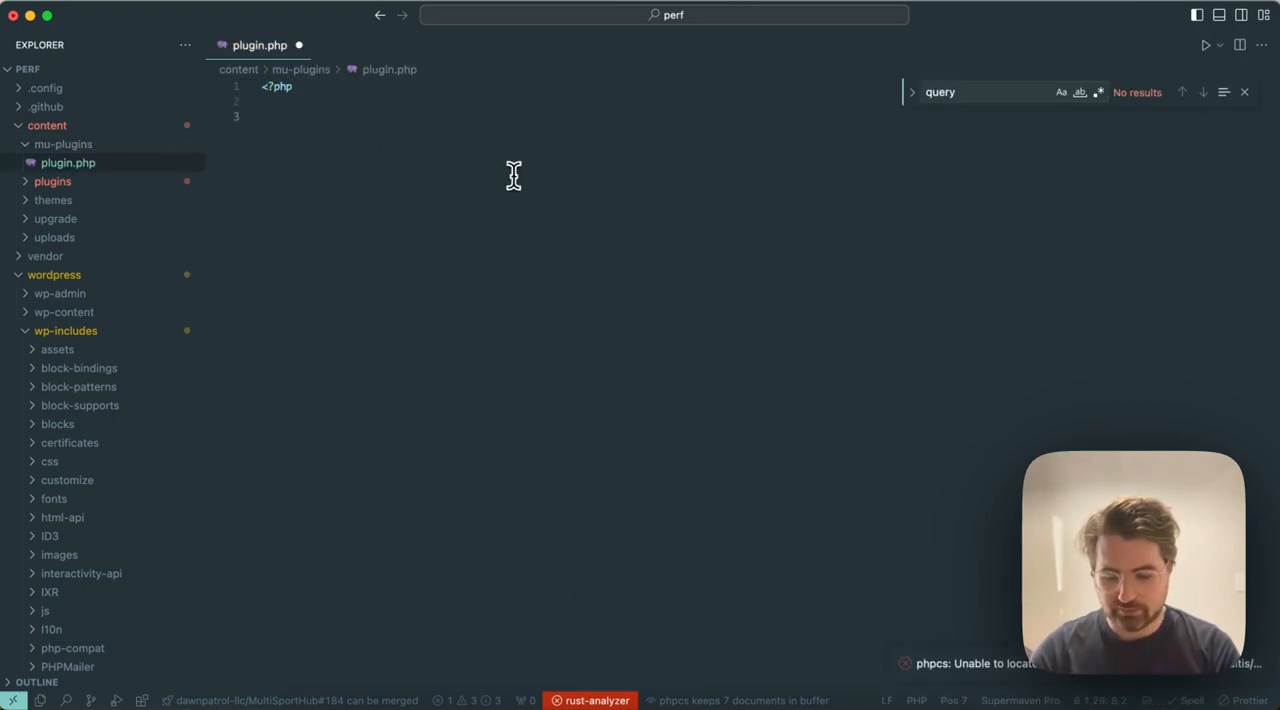
type("add_action(\"")
key("BackSpace")
key("BackSpace")
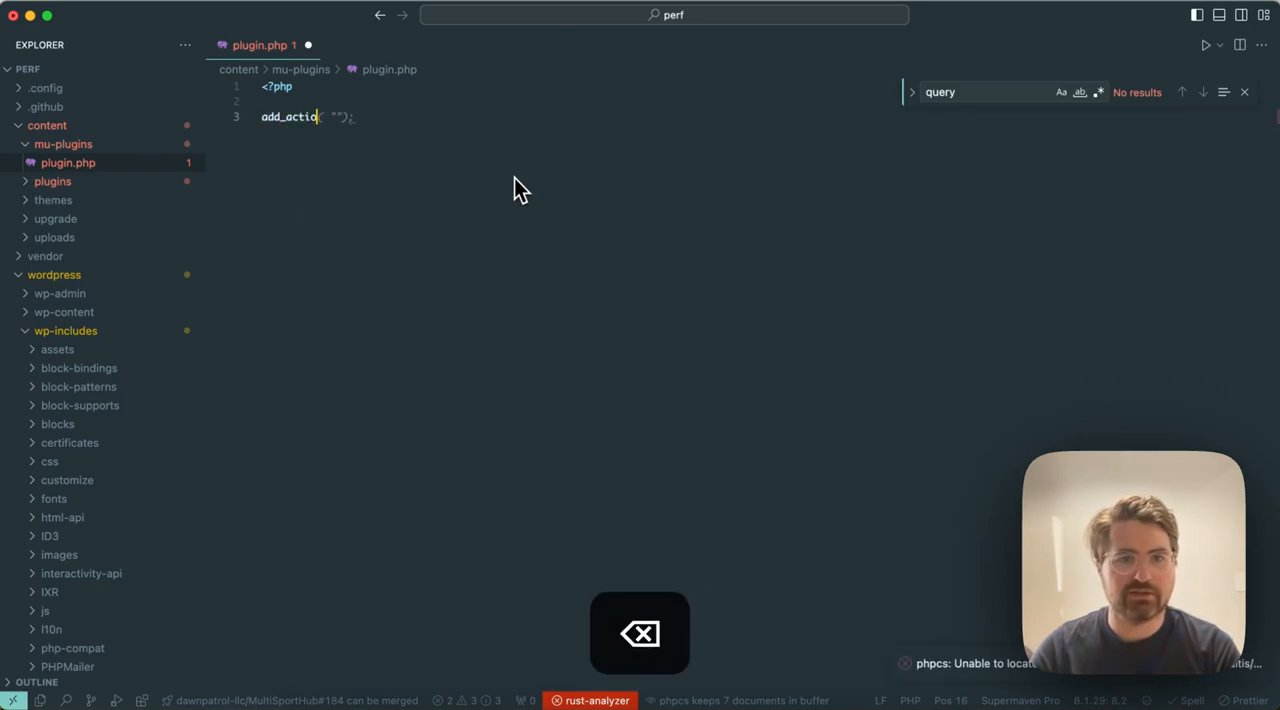
type("( 'init', fjuncti")
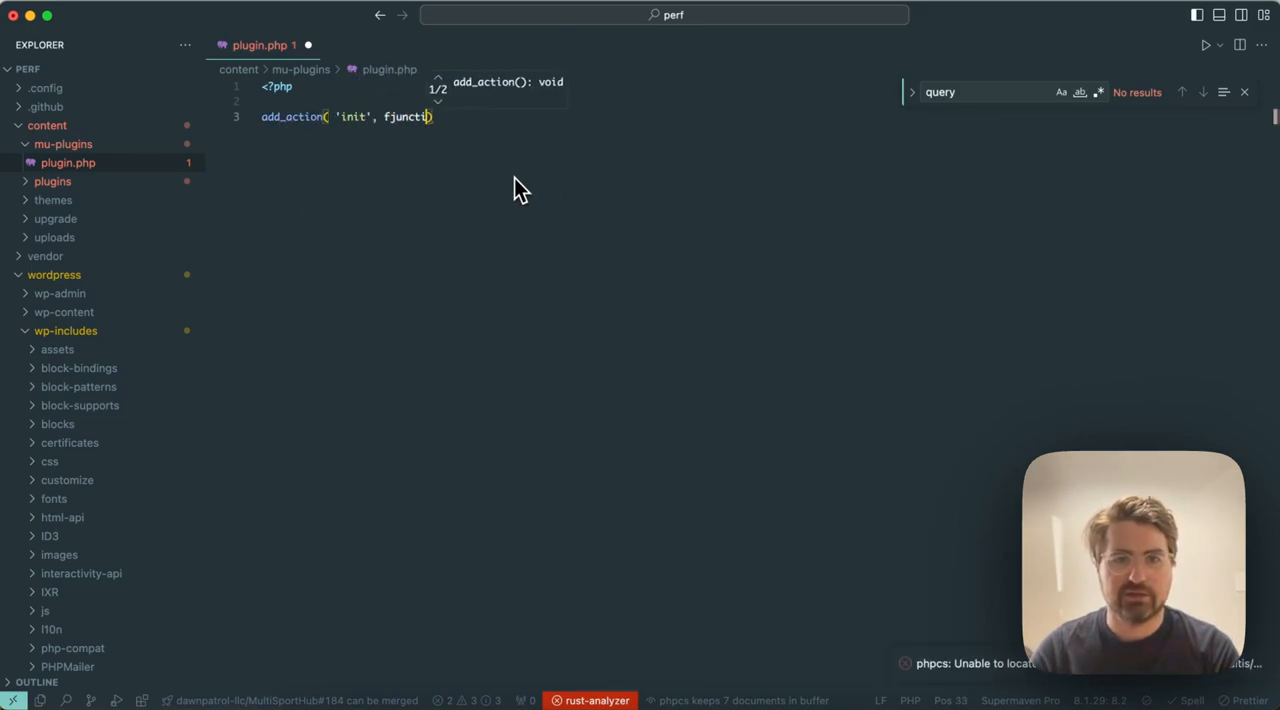
key("alt+BackSpace")
type("function() {")
key("shift+Return")
key("Down")
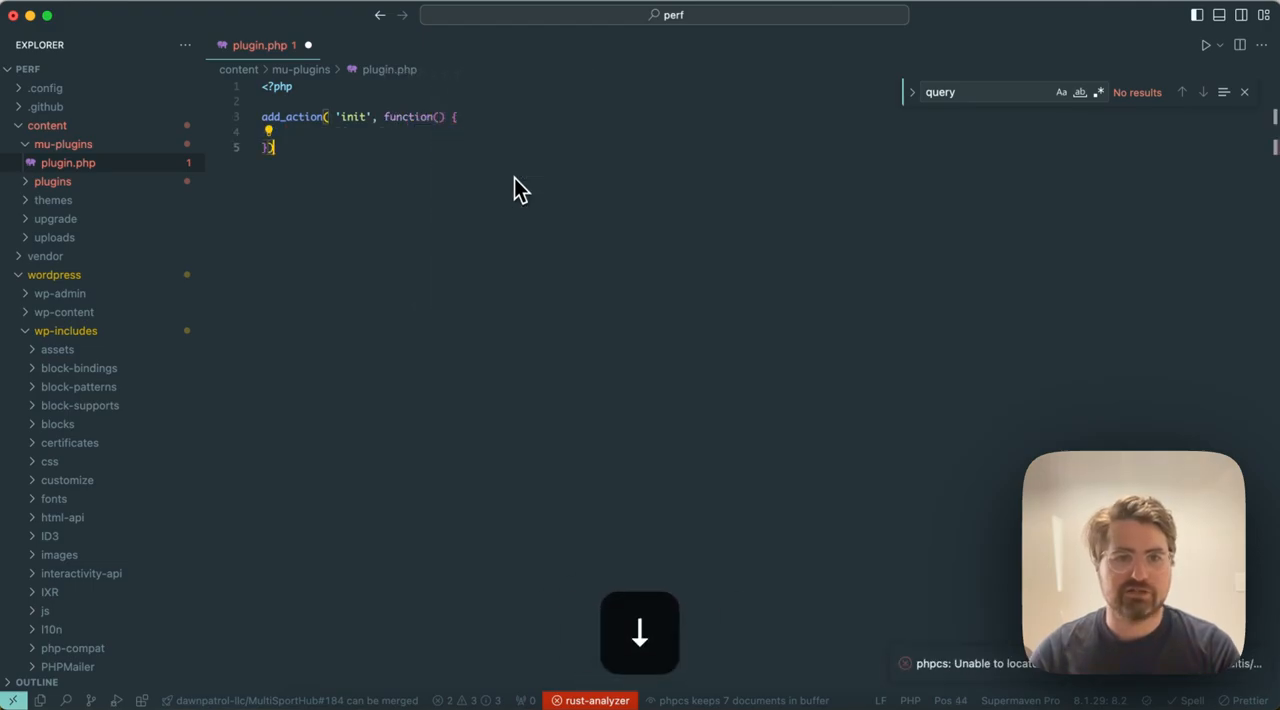
type(";")
key("Up")
type("sleep(")
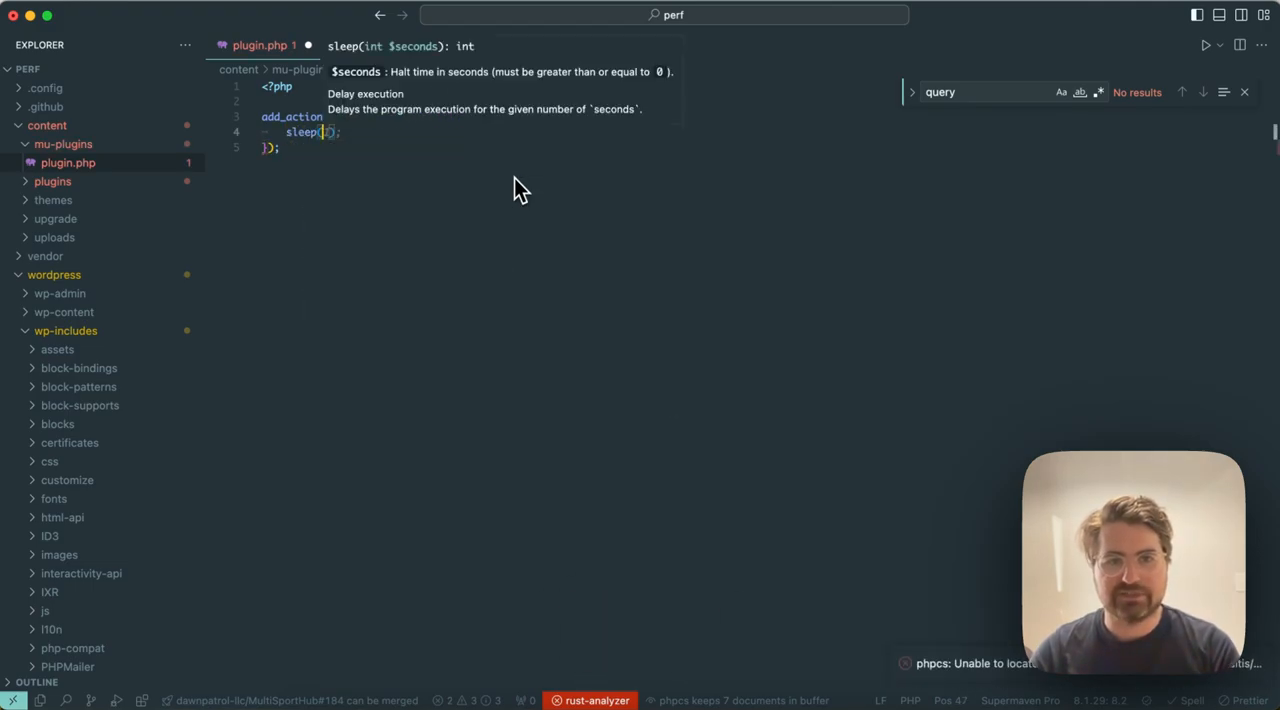
type("1")
key("super+s")
key("super+Tab")
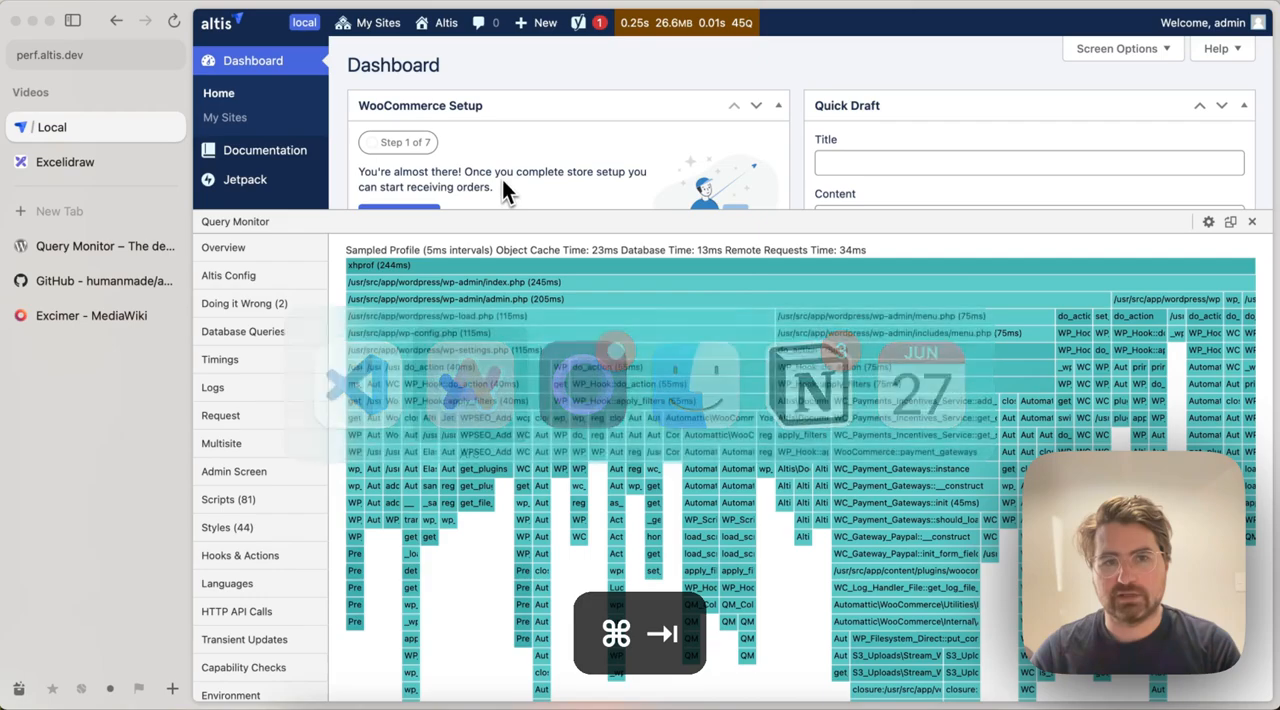
- Reload the dashboard to profile the 1000ms closure, comparing with the plugin code
key("super+r")
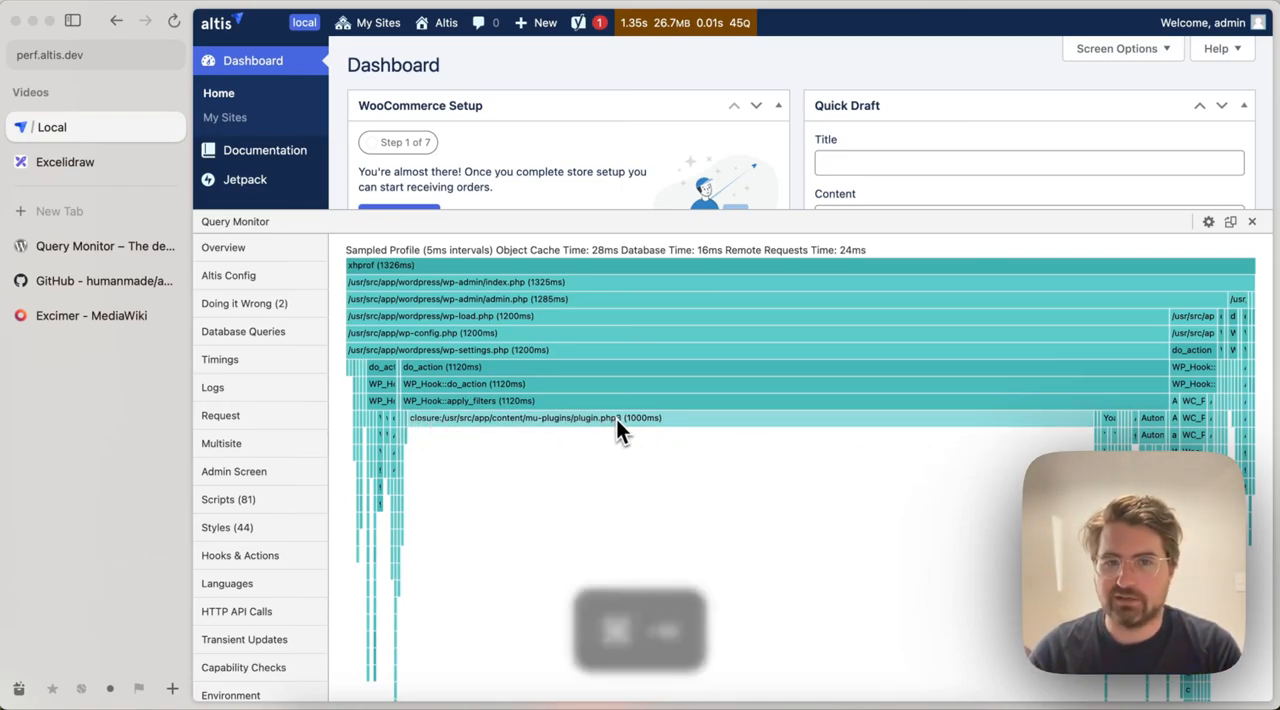
key("super+Tab")
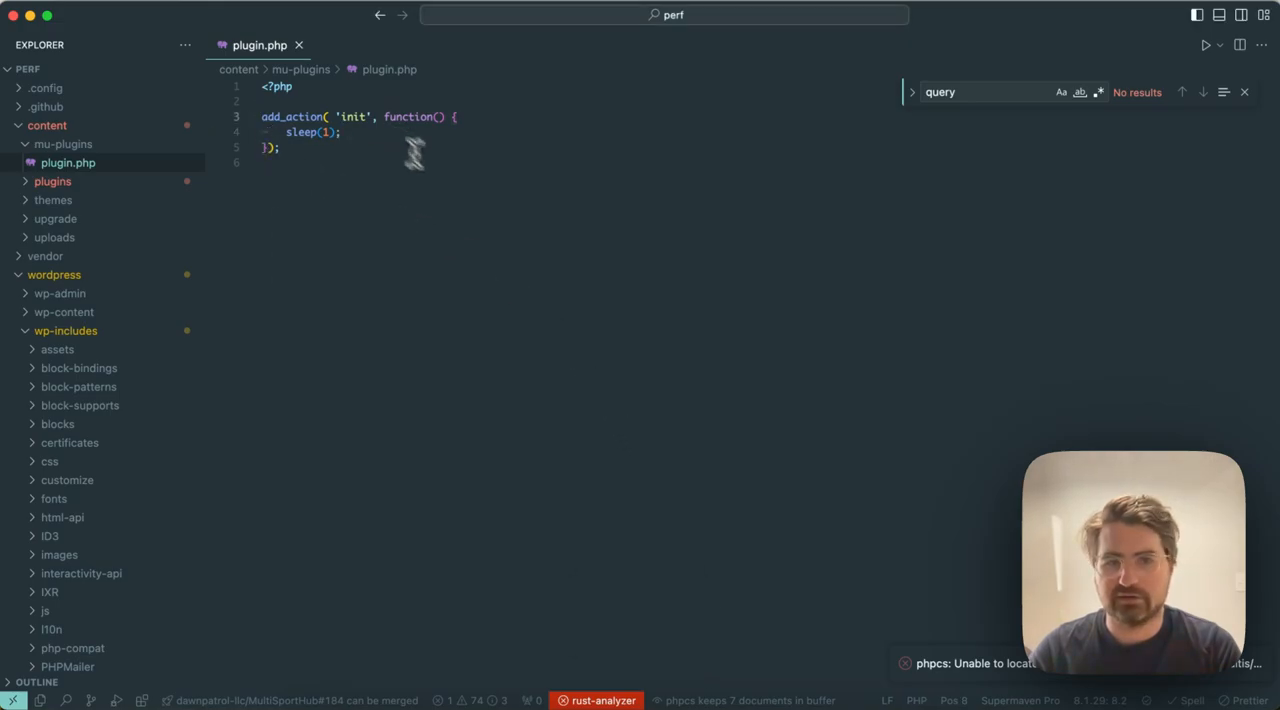
key("super+Tab")
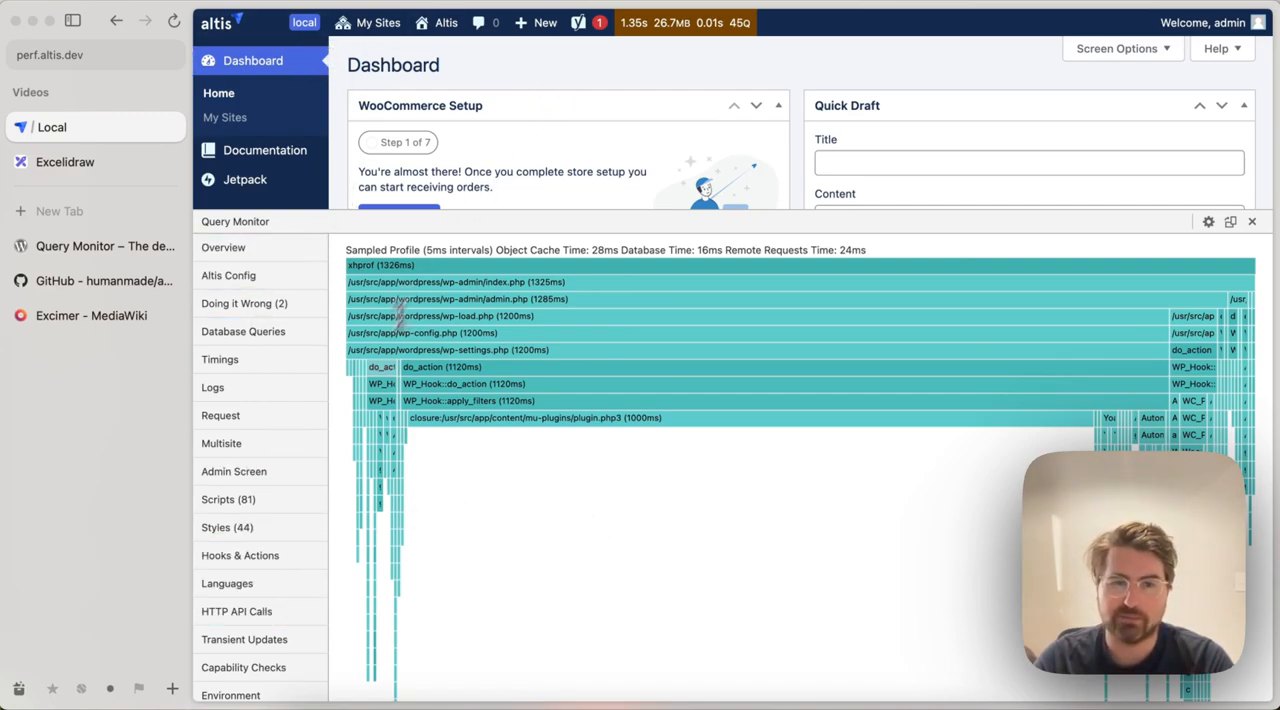
- Check HTTP API Calls hooks in use, then return to the X-Ray flame graph
left_click(248, 612)
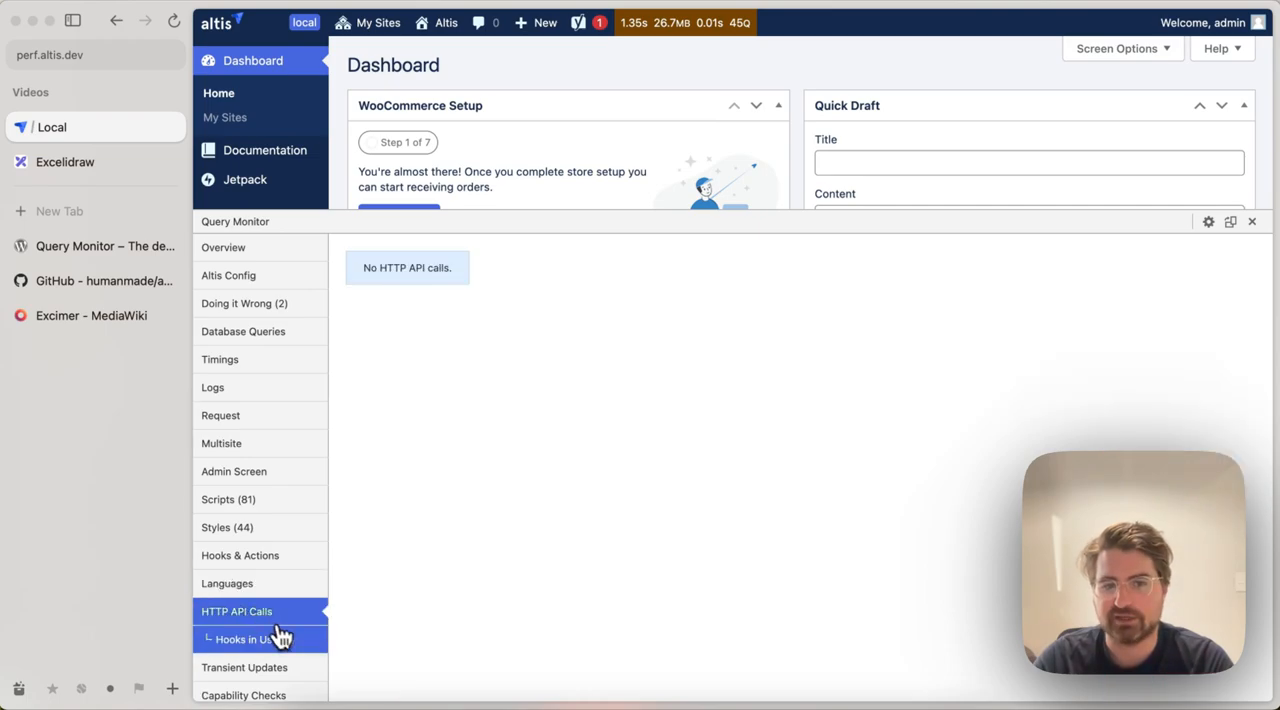
left_click(262, 639)
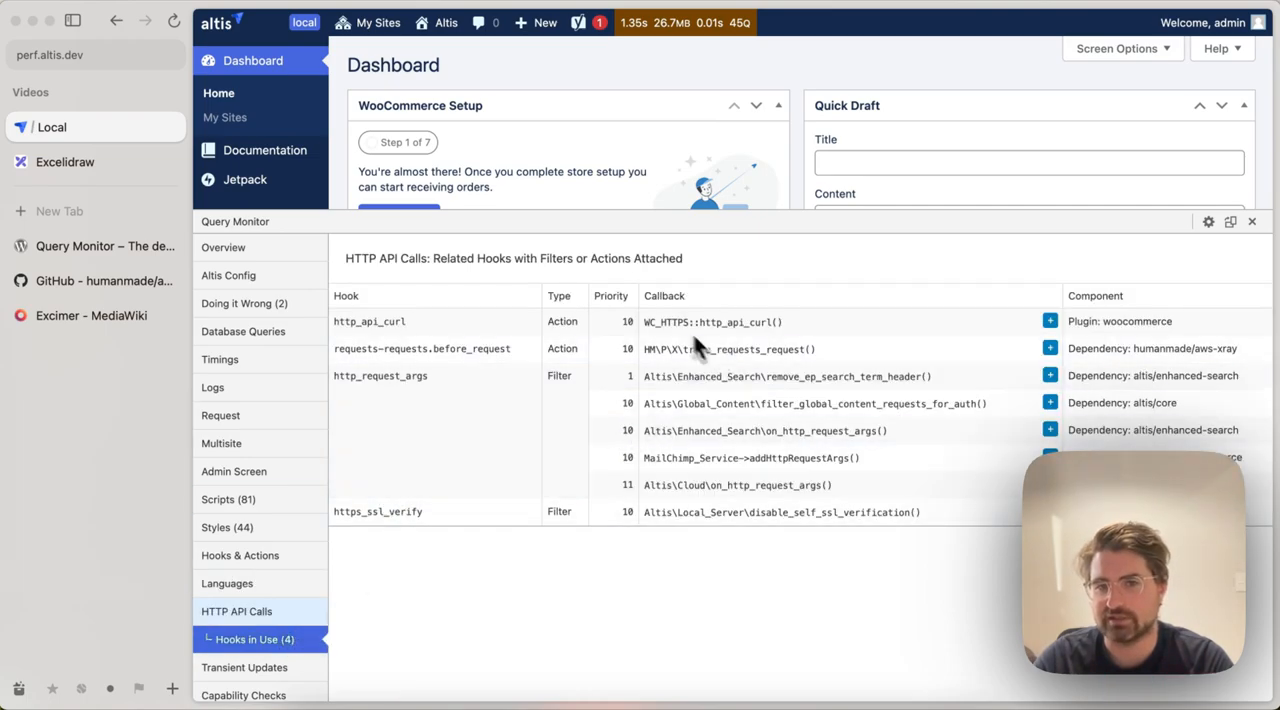
scroll(290, 585, "down", 3)
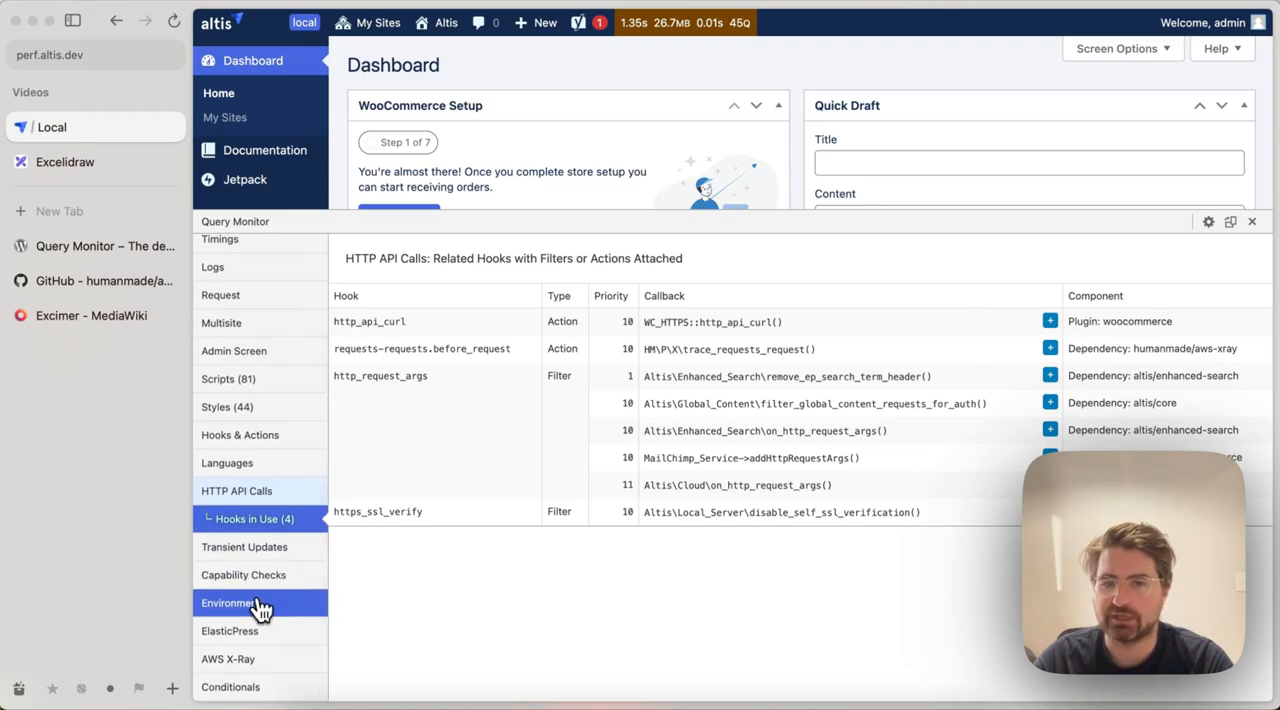
left_click(240, 658)
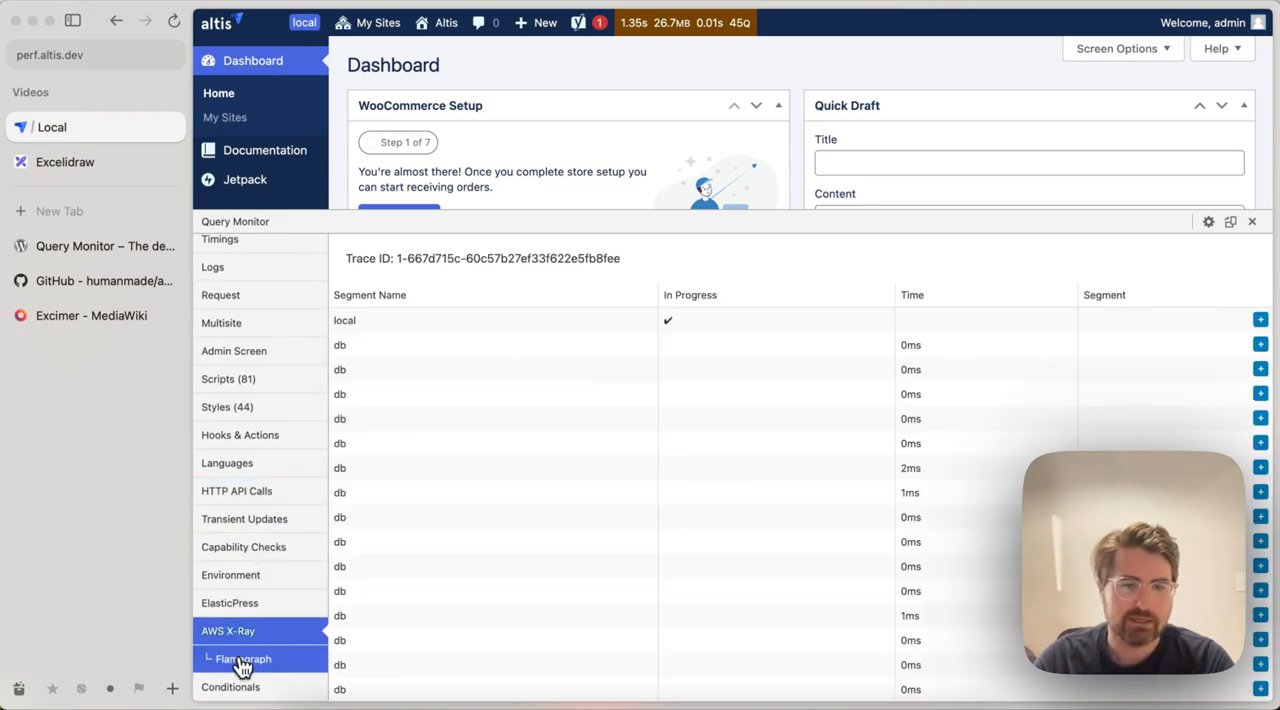
left_click(258, 662)
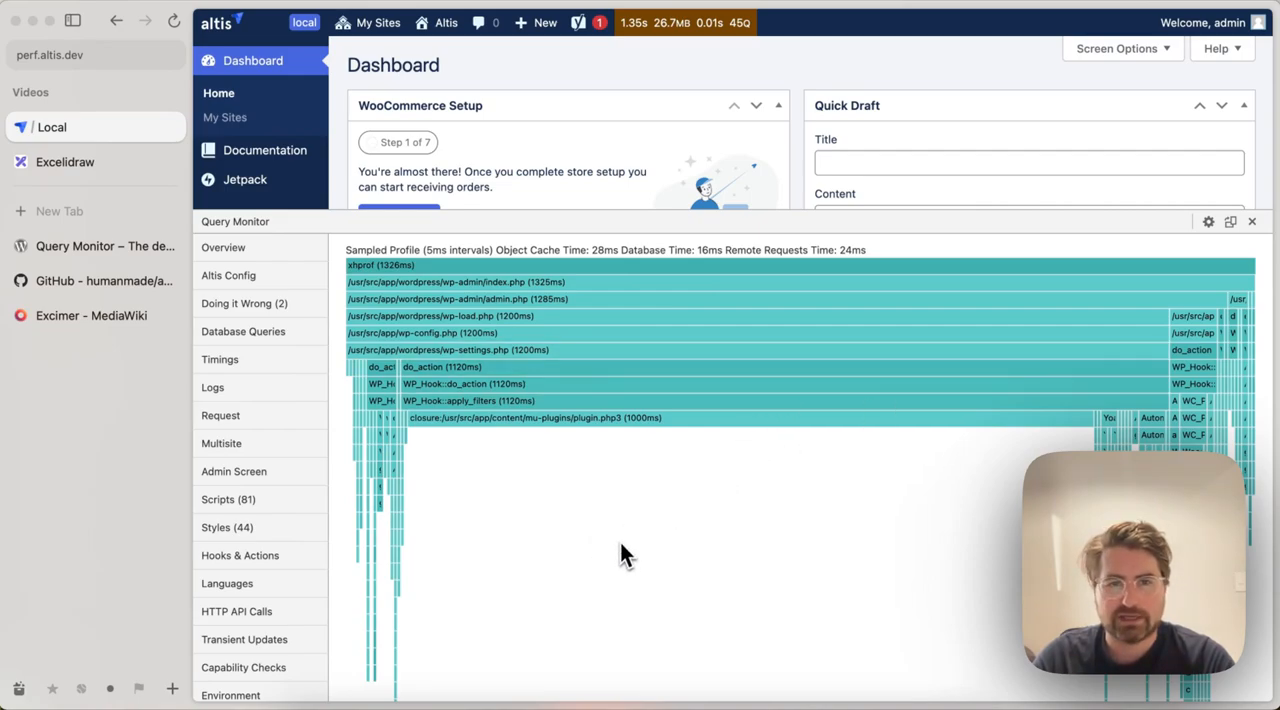
- Open the posts list and show its request's X-Ray flame graph in Query Monitor
left_click(1251, 221)
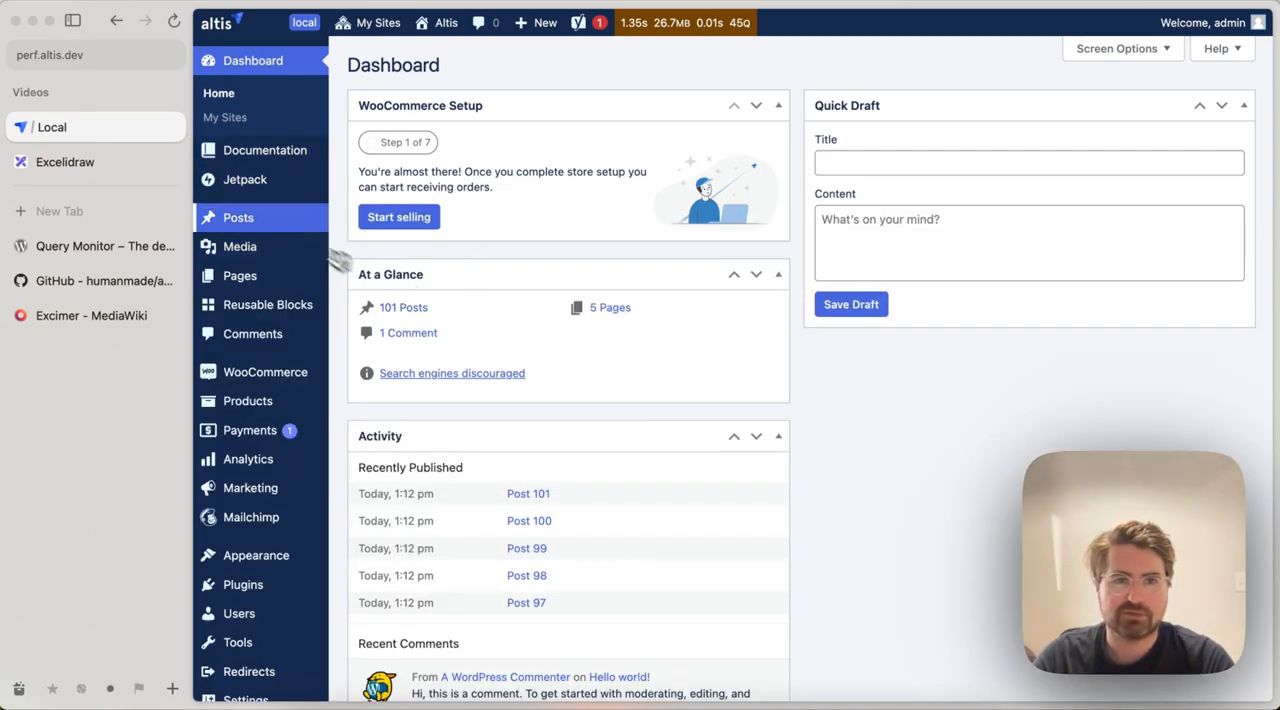
left_click(238, 217)
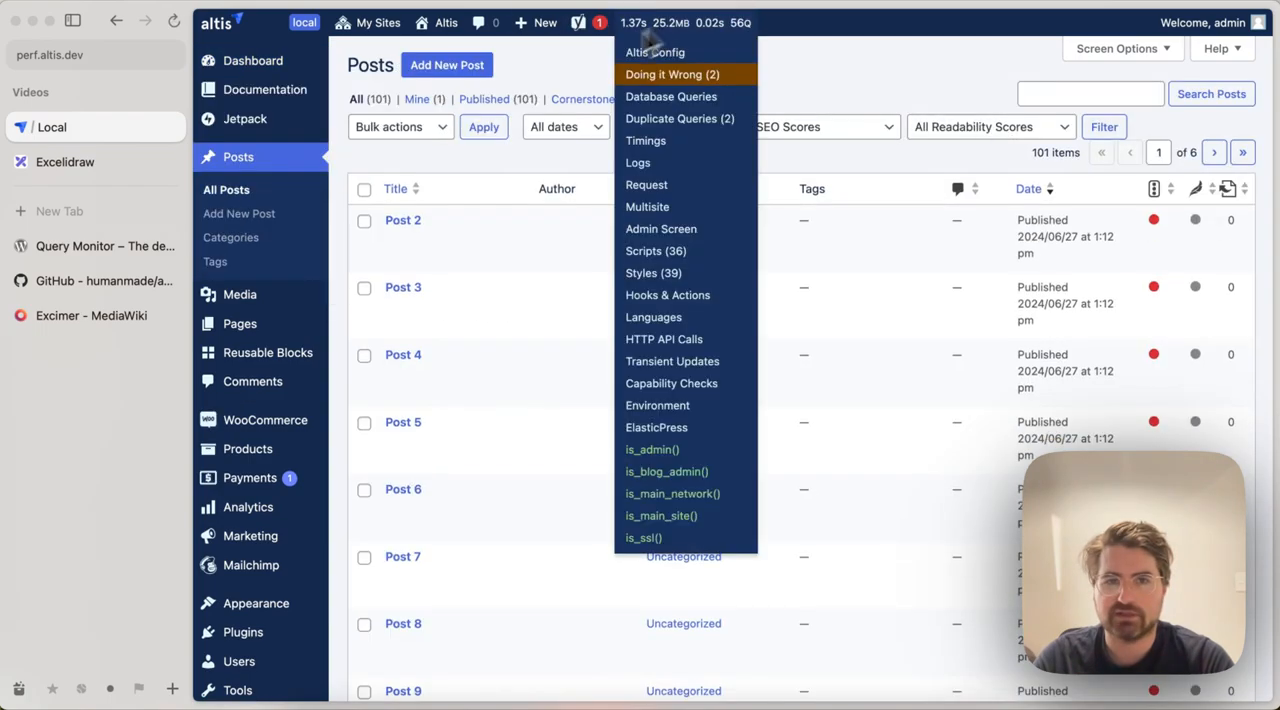
mouse_move(686, 22)
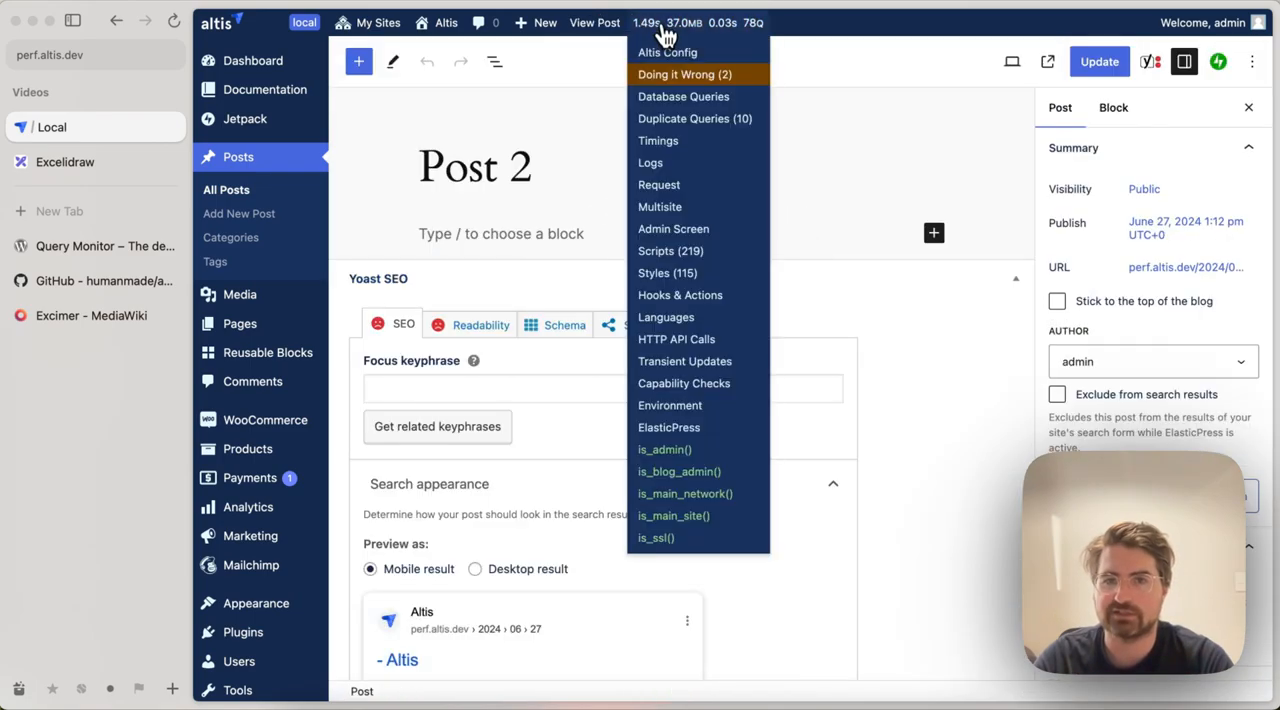
left_click(669, 405)
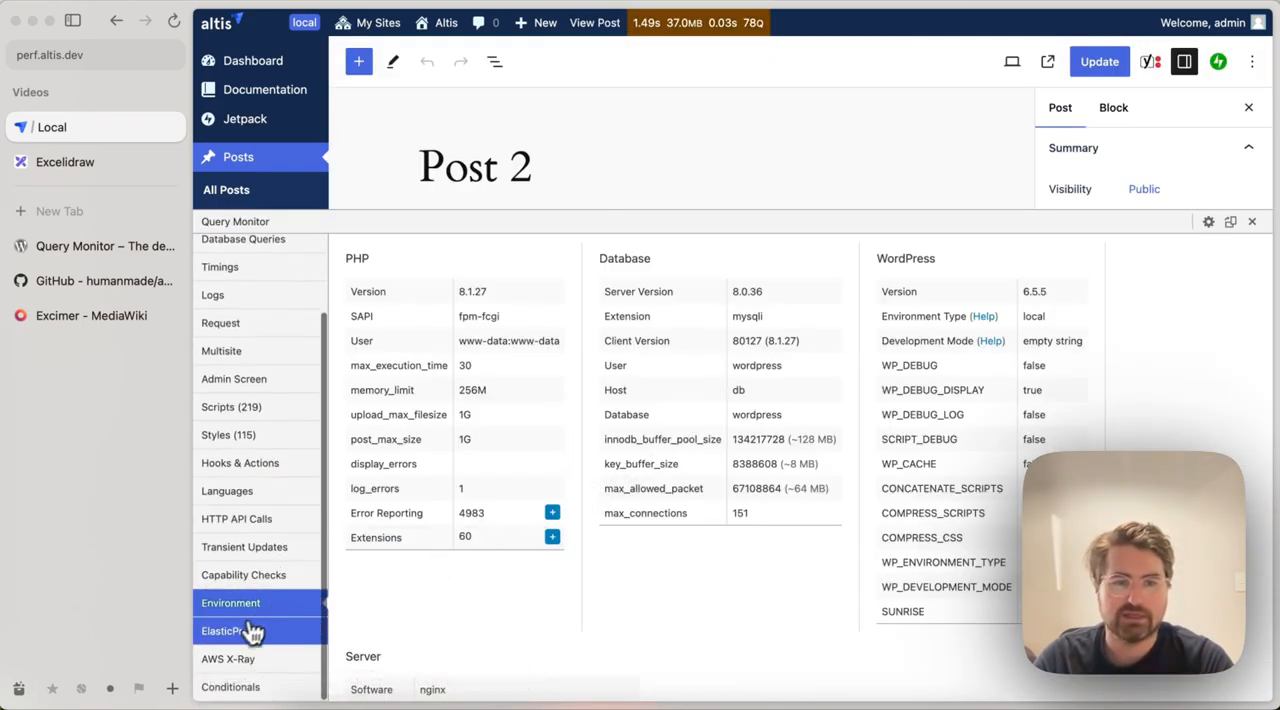
left_click(228, 658)
left_click(245, 686)
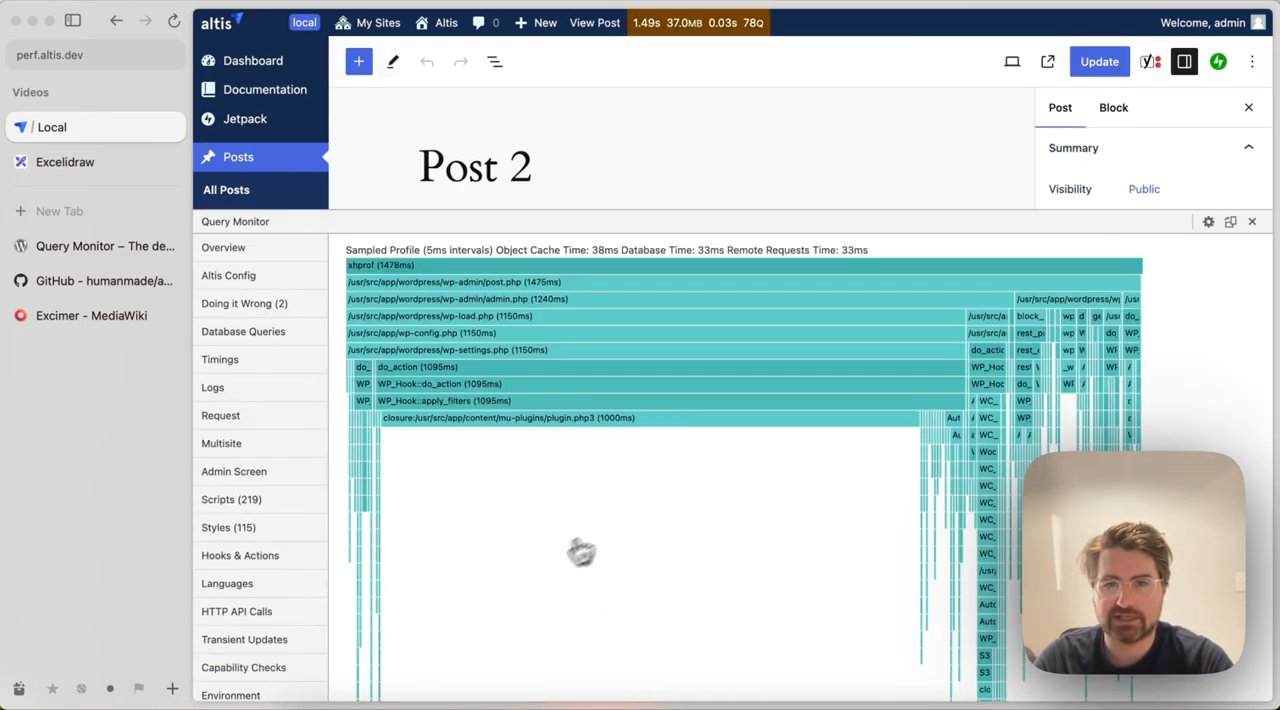
- Delete the sleep(1) line from plugin.php and reload for a new profile
key("super+Tab")
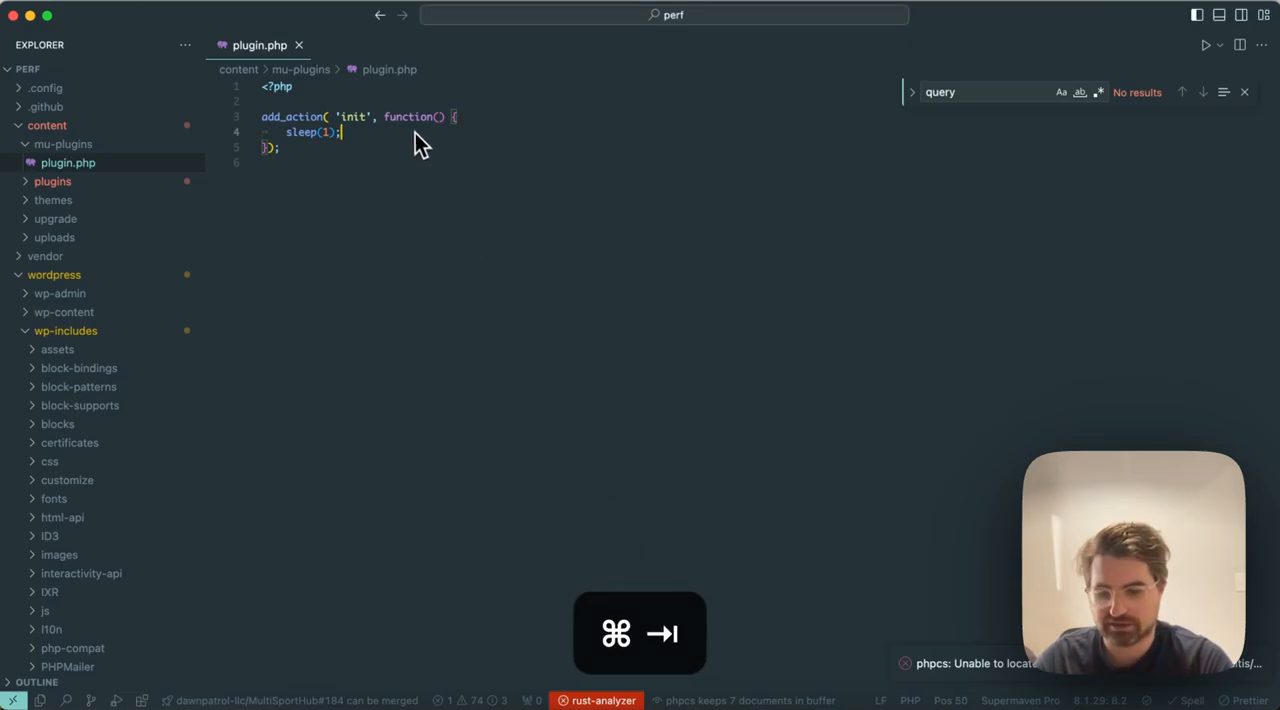
key("super+shift+k")
key("super+Tab")
key("super+r")
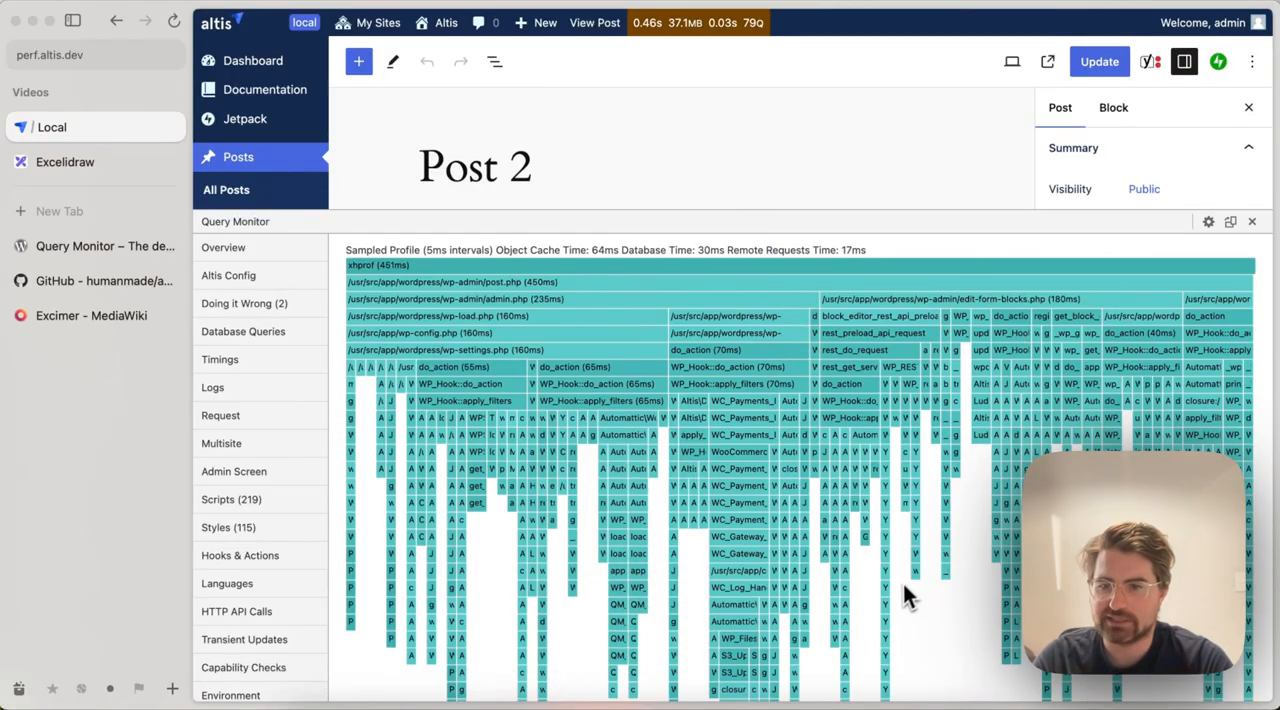
scroll(907, 621, "down", 5)
scroll(917, 630, "up", 5)
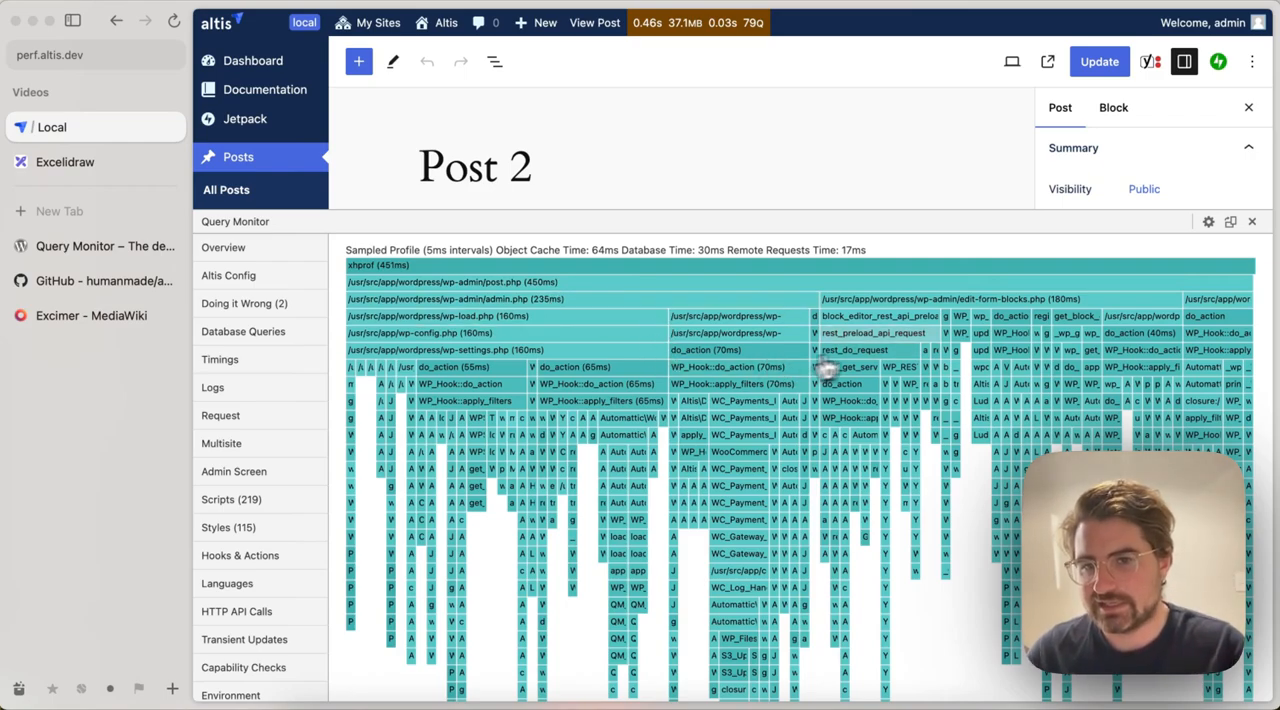
left_click(852, 350)
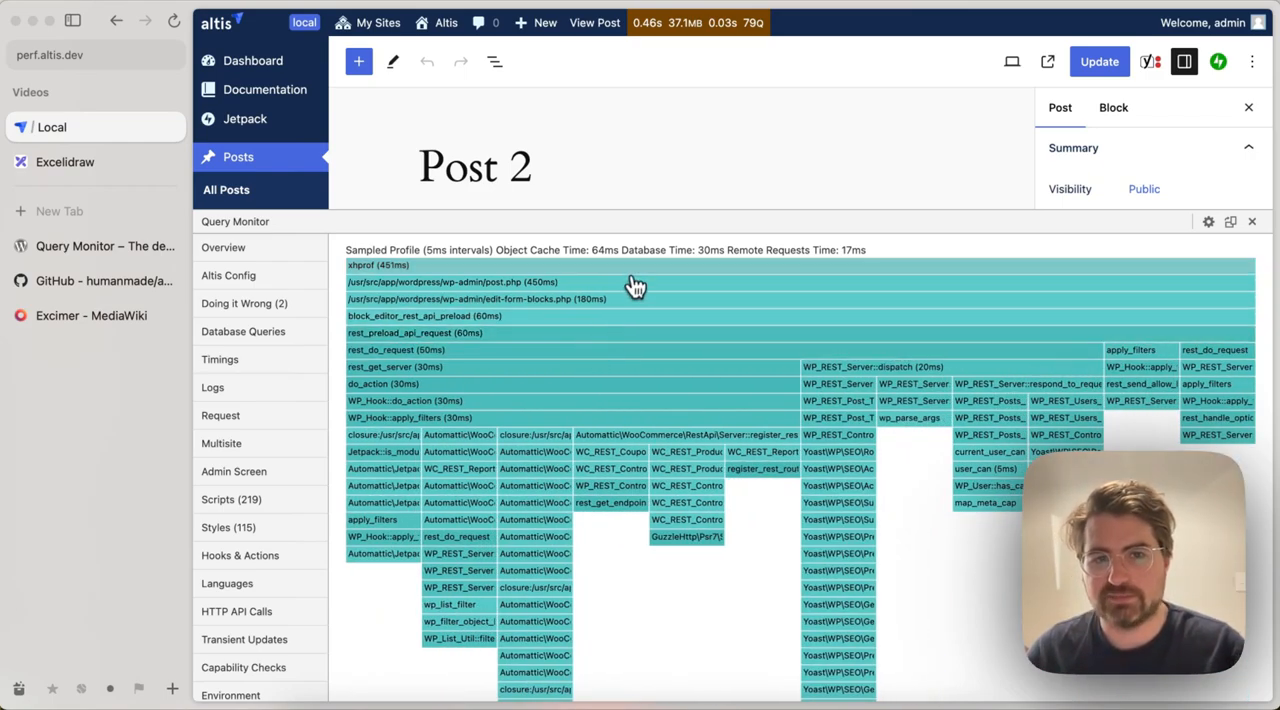
left_click(634, 283)
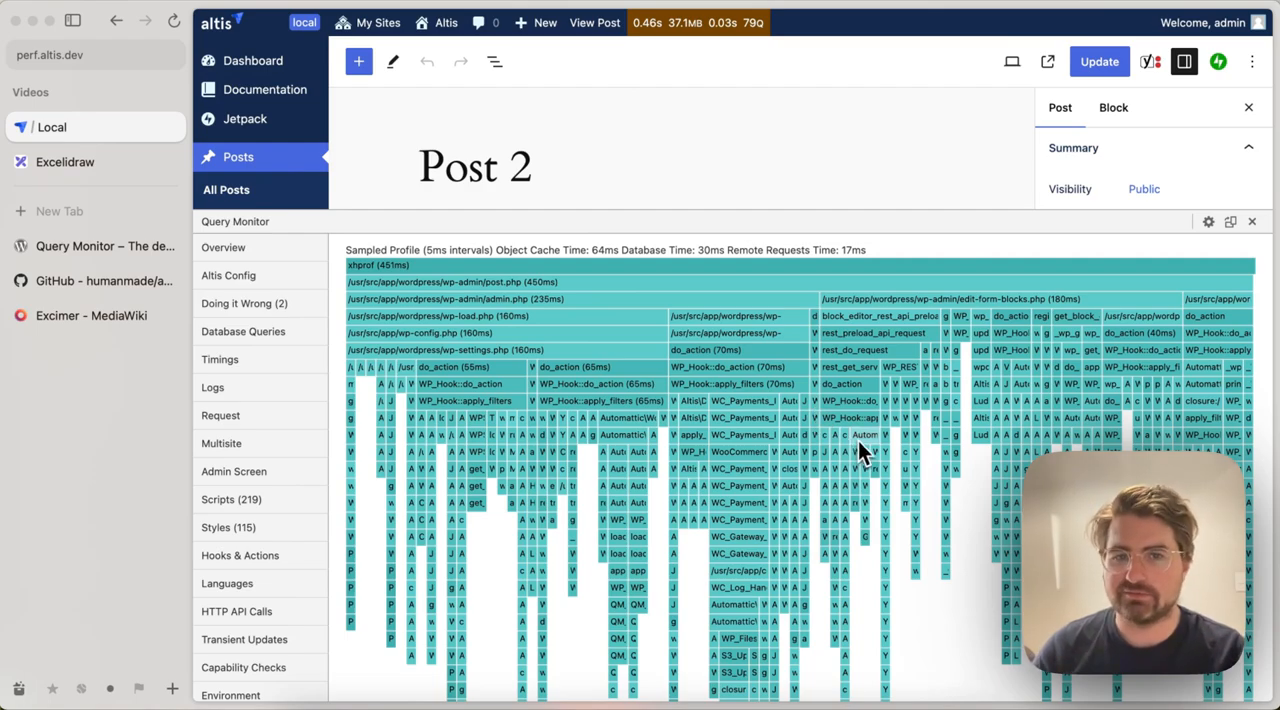
scroll(823, 531, "down", 5)
scroll(825, 536, "up", 5)
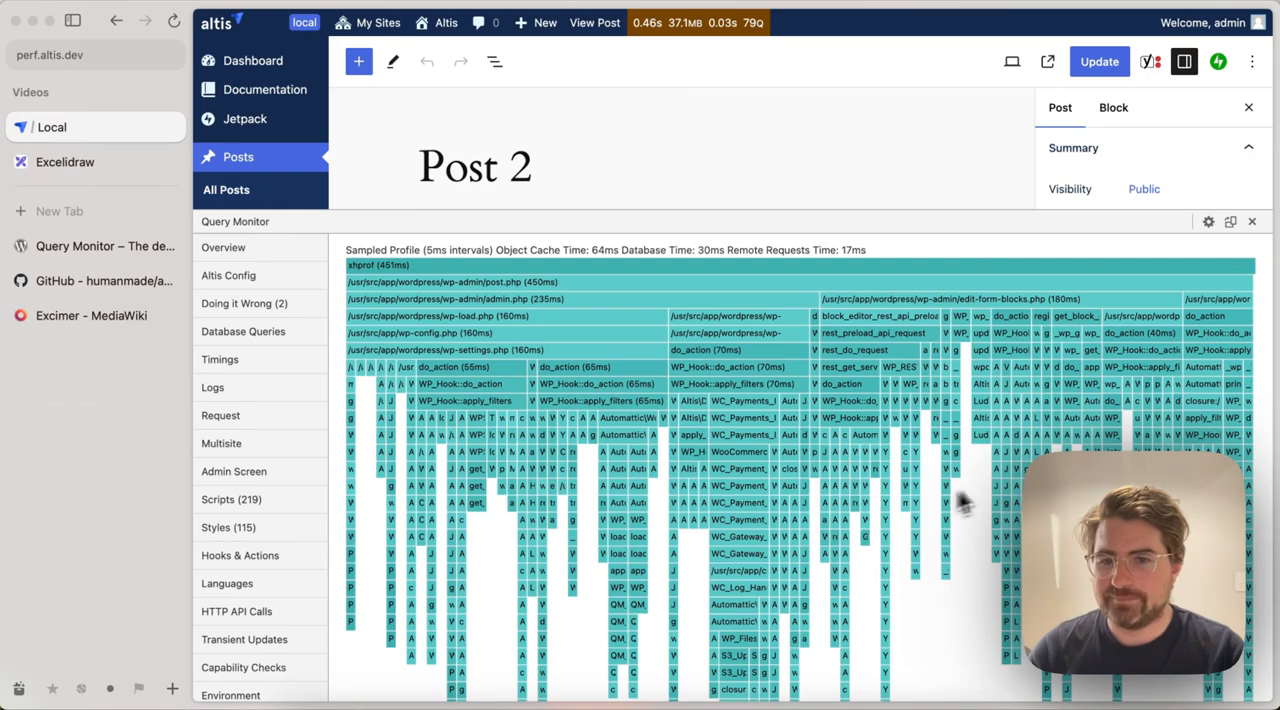
- Reload the post editor several times to capture fresh Query Monitor profiles
key("super+r")
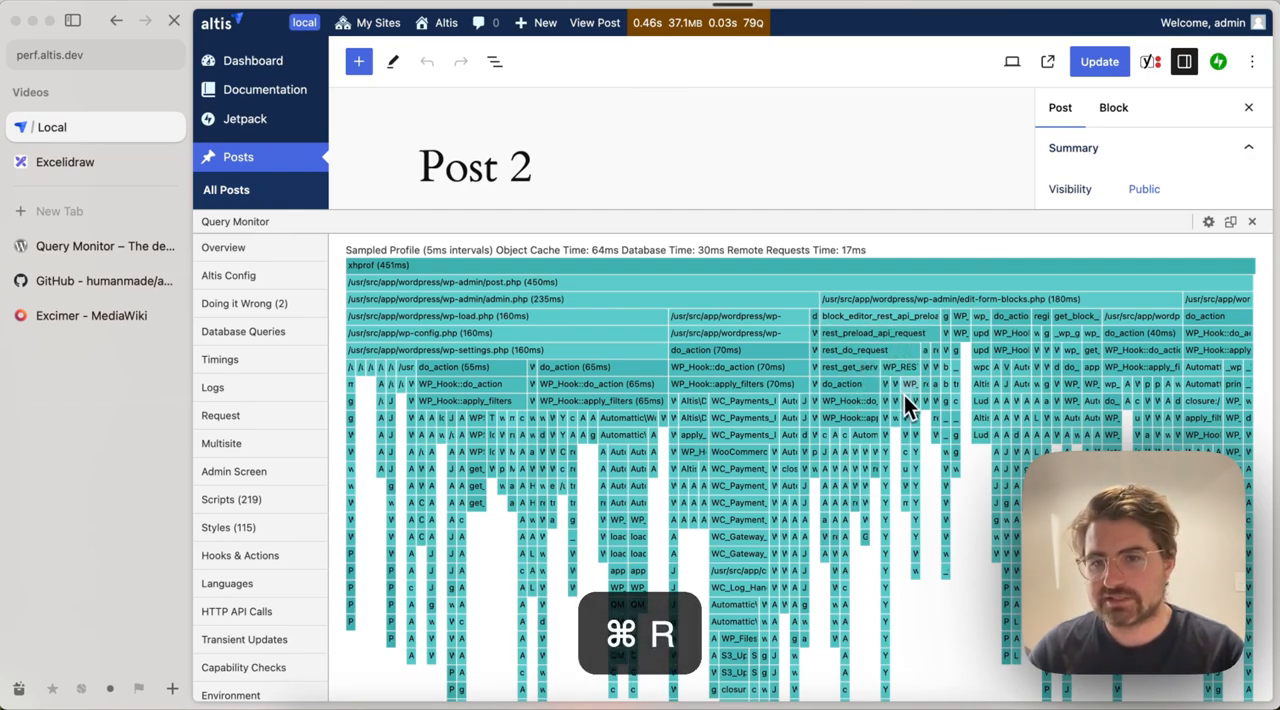
key("super+r")
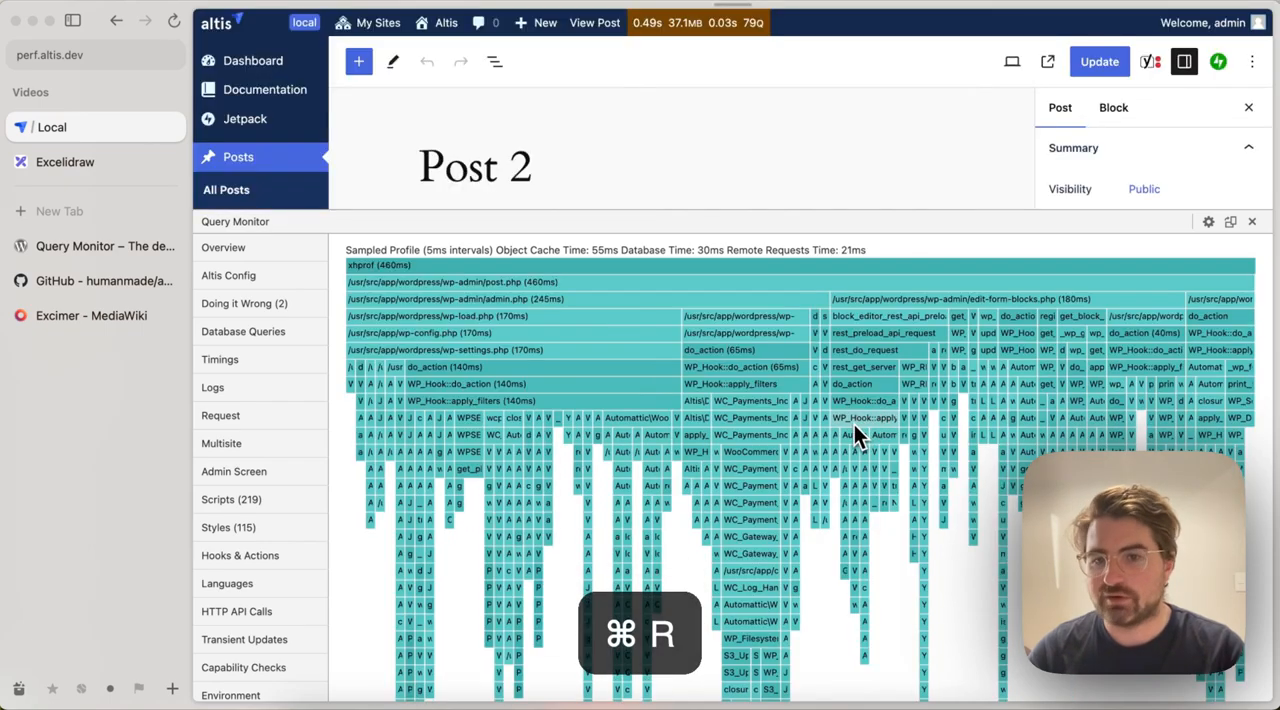
key("super+r")
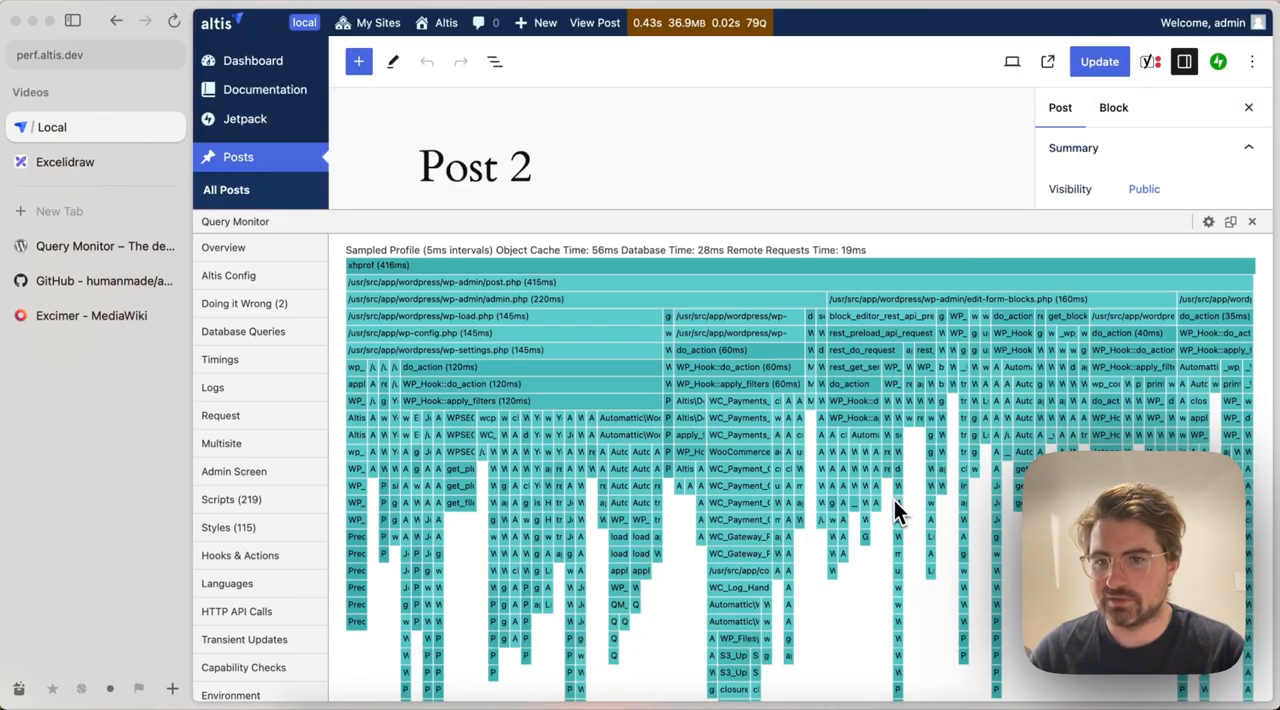
key("super+r")
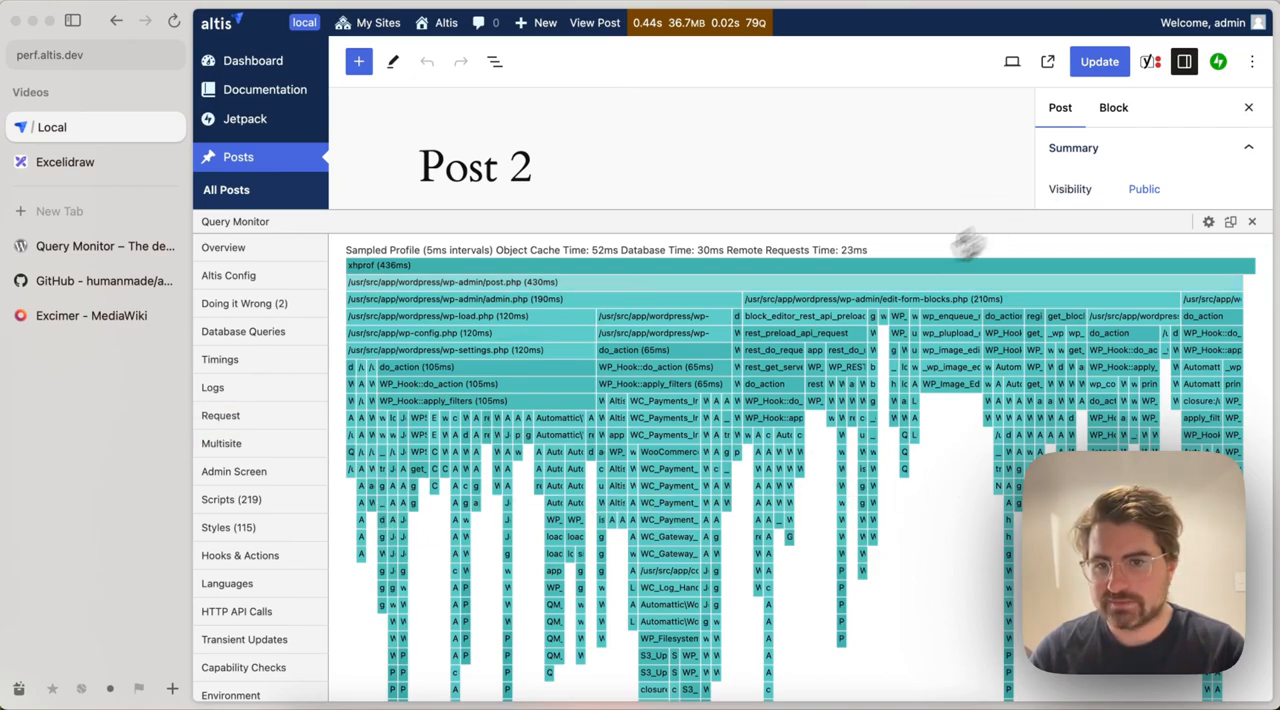
- Zoom the flame graph into the 30ms WP_Image_Editor_Imagick::supports_mime_type call chain
left_click(950, 360)
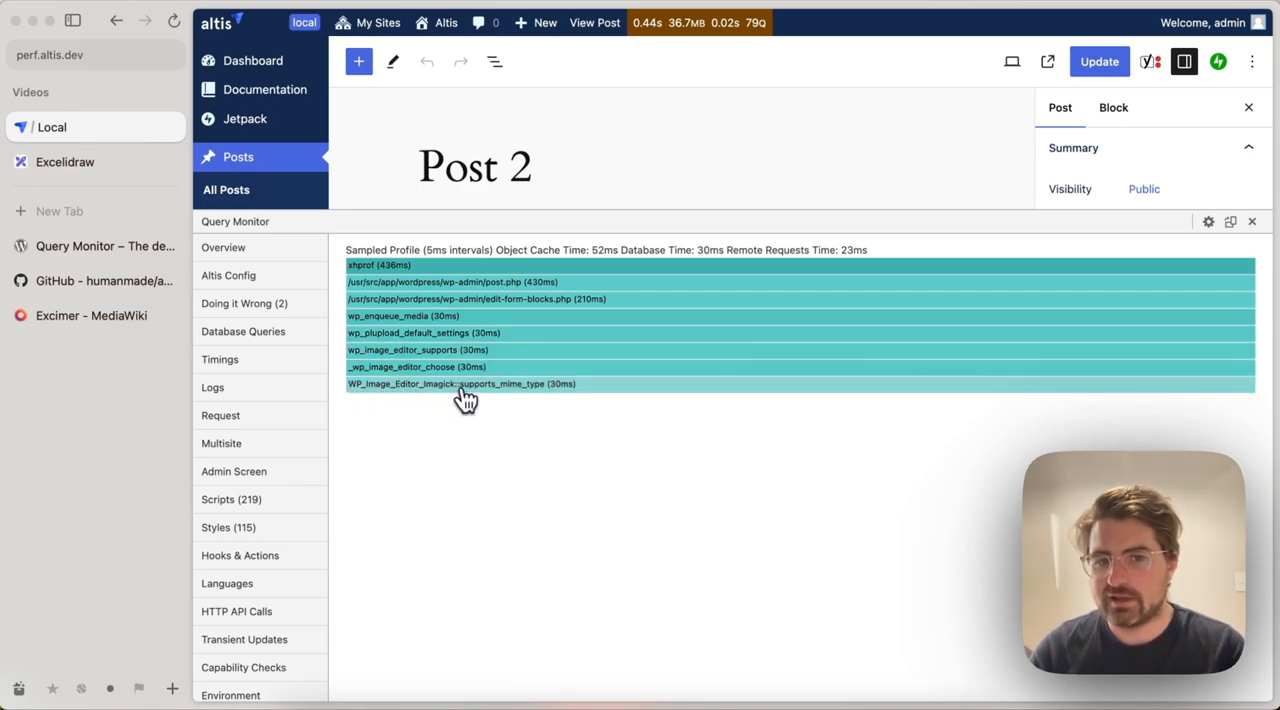
left_click(640, 284)
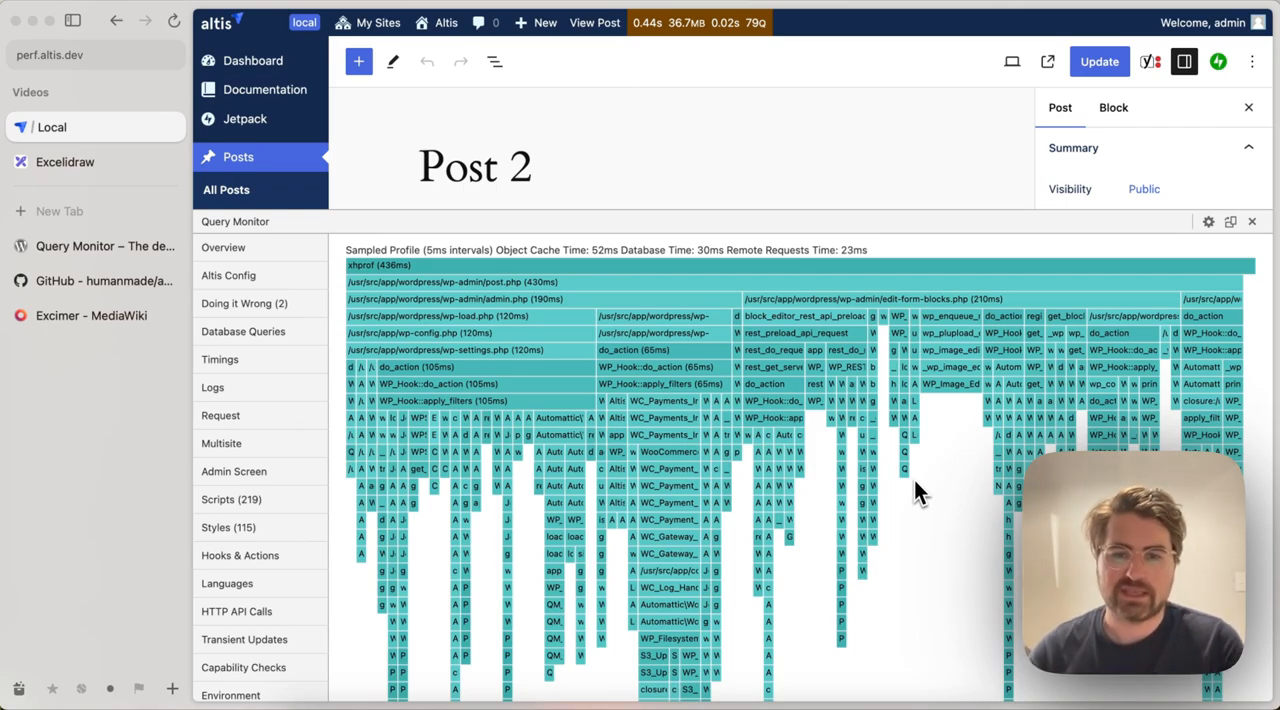
left_click(945, 398)
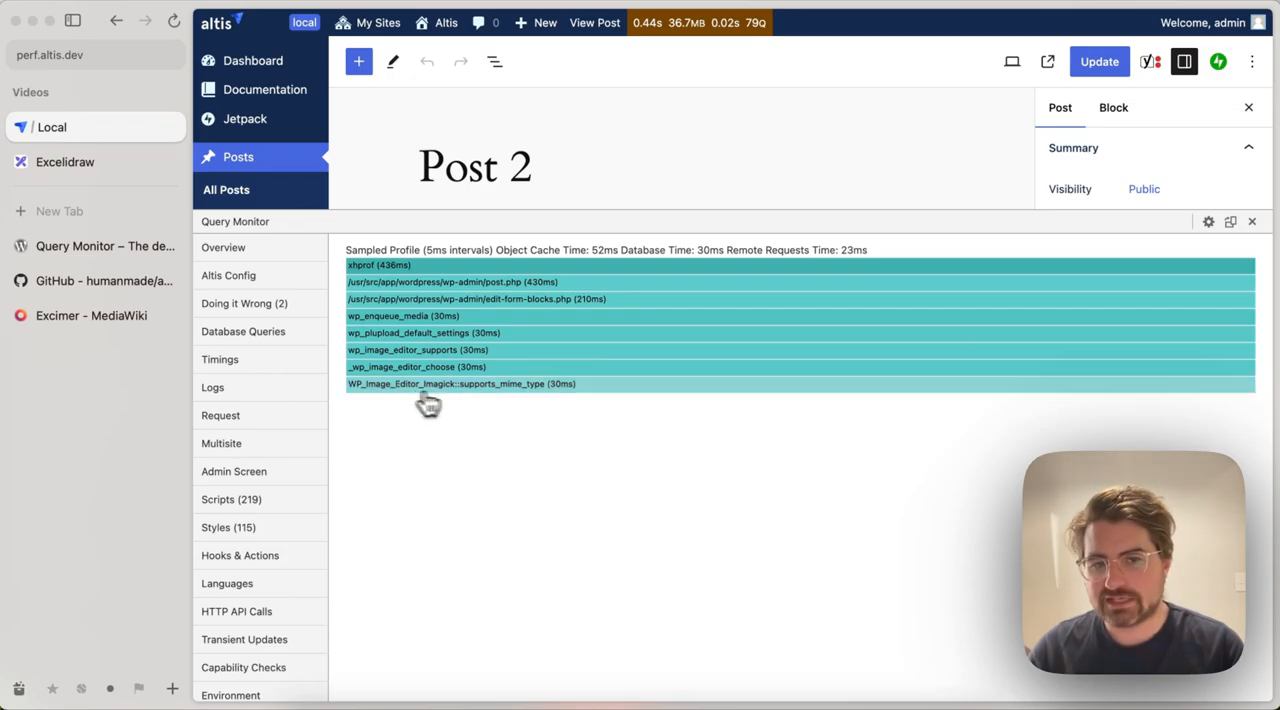
- Switch to VS Code and find class-wp-image-editor-imagick.php via the quick file finder
left_click(523, 268)
key("ctrl+Up")
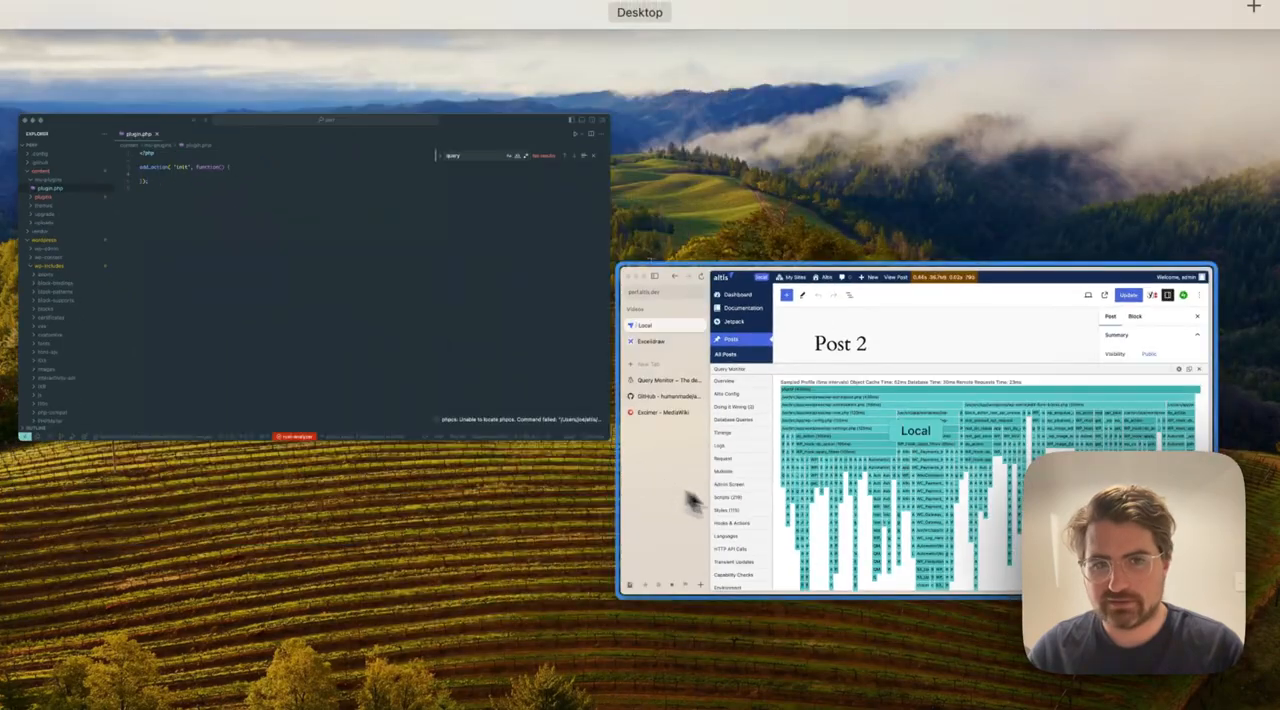
left_click(300, 280)
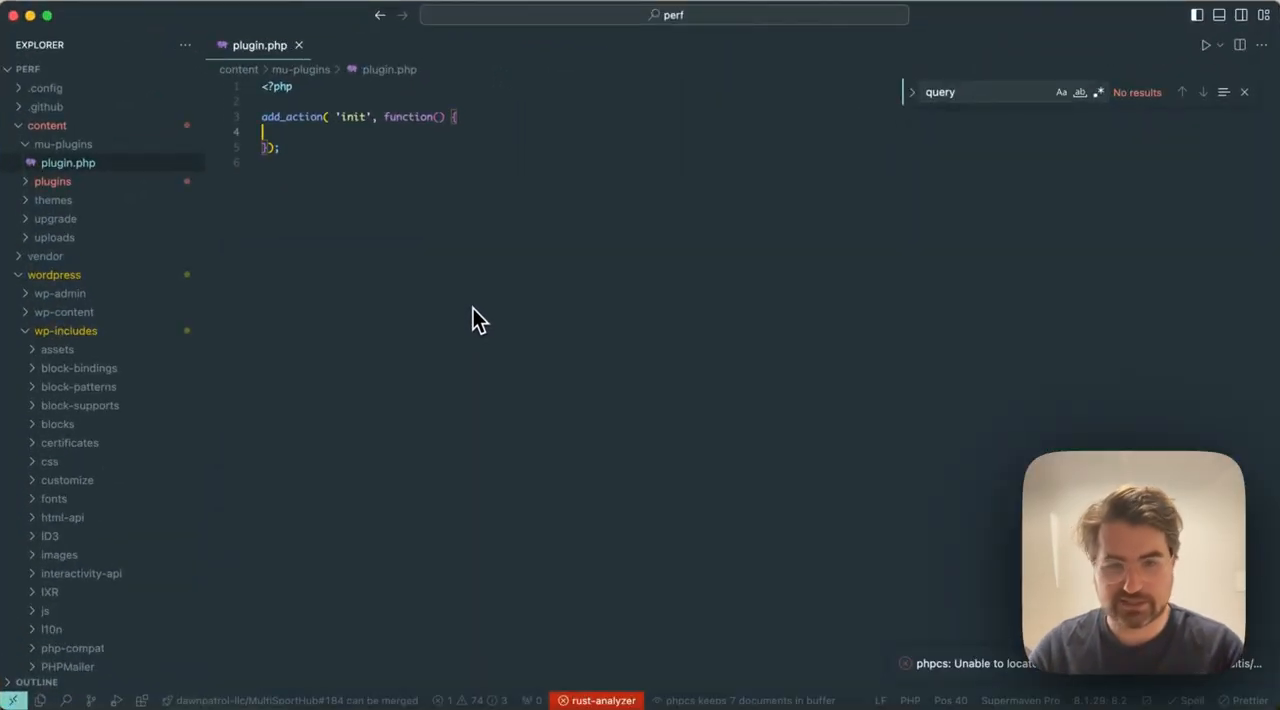
key("super+p")
type("wp im")
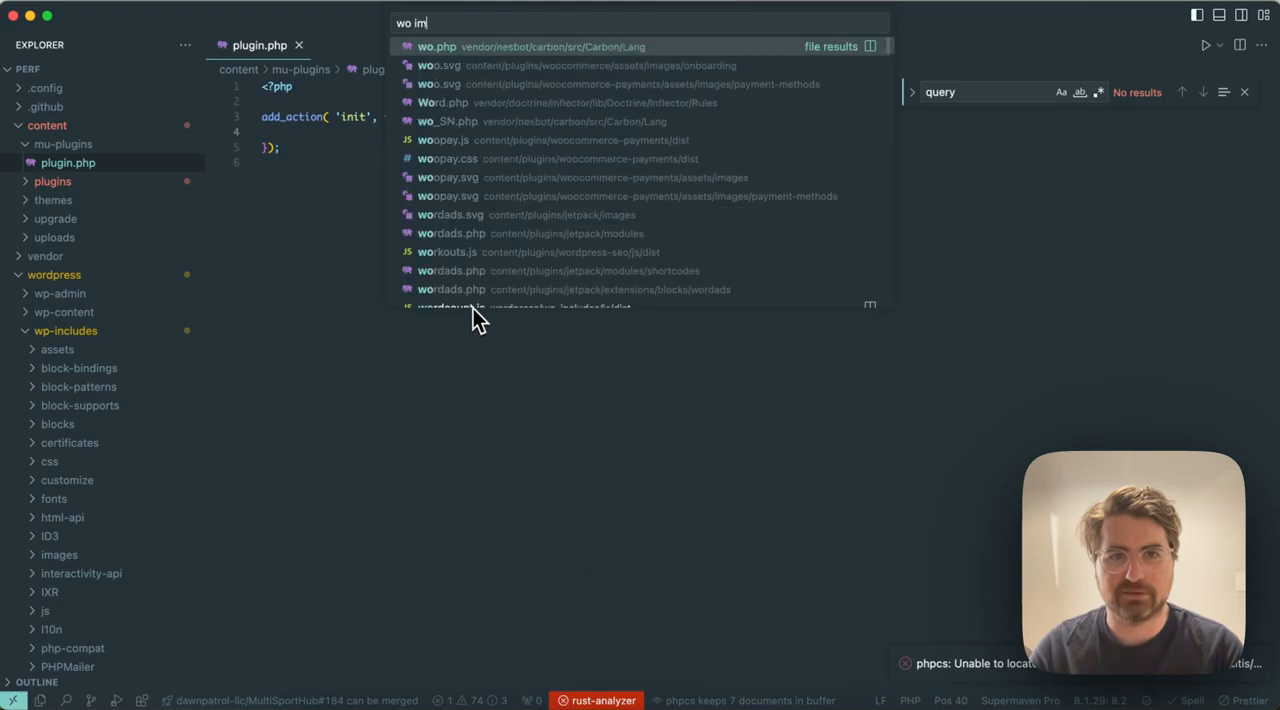
key("super+BackSpace")
type("wp image edt")
key("BackSpace")
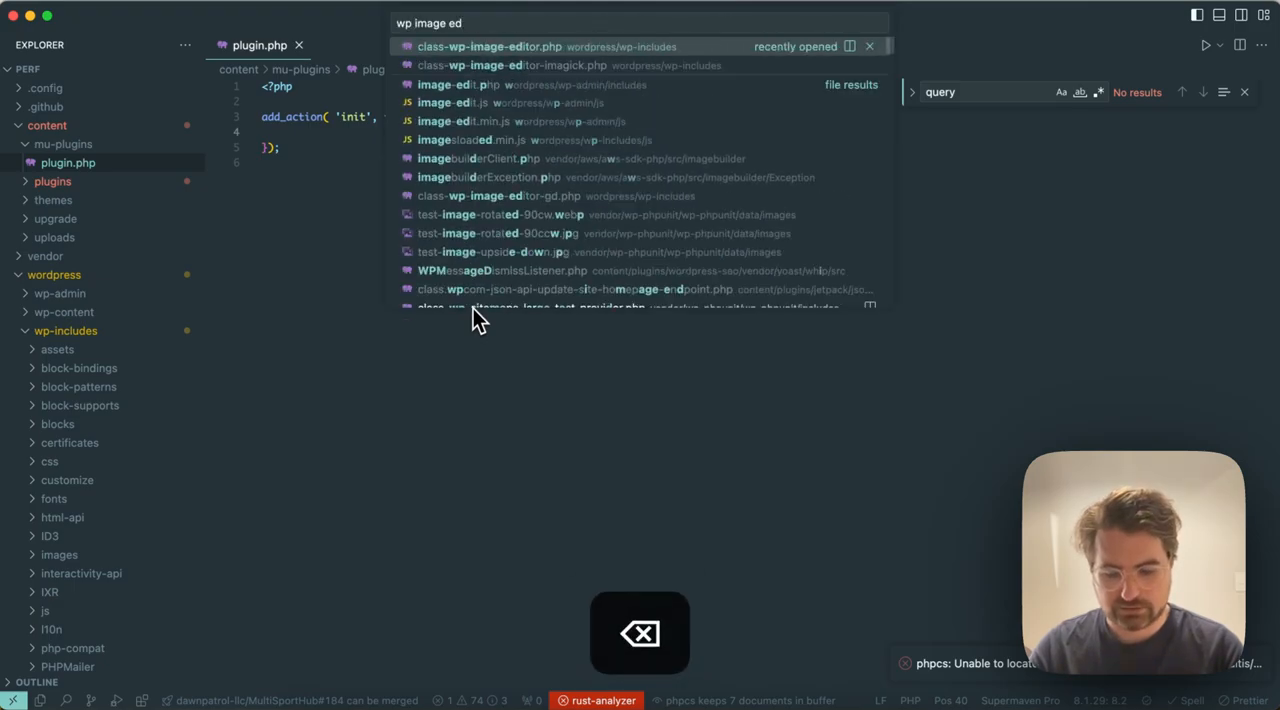
type("itor")
key("Down")
key("Return")
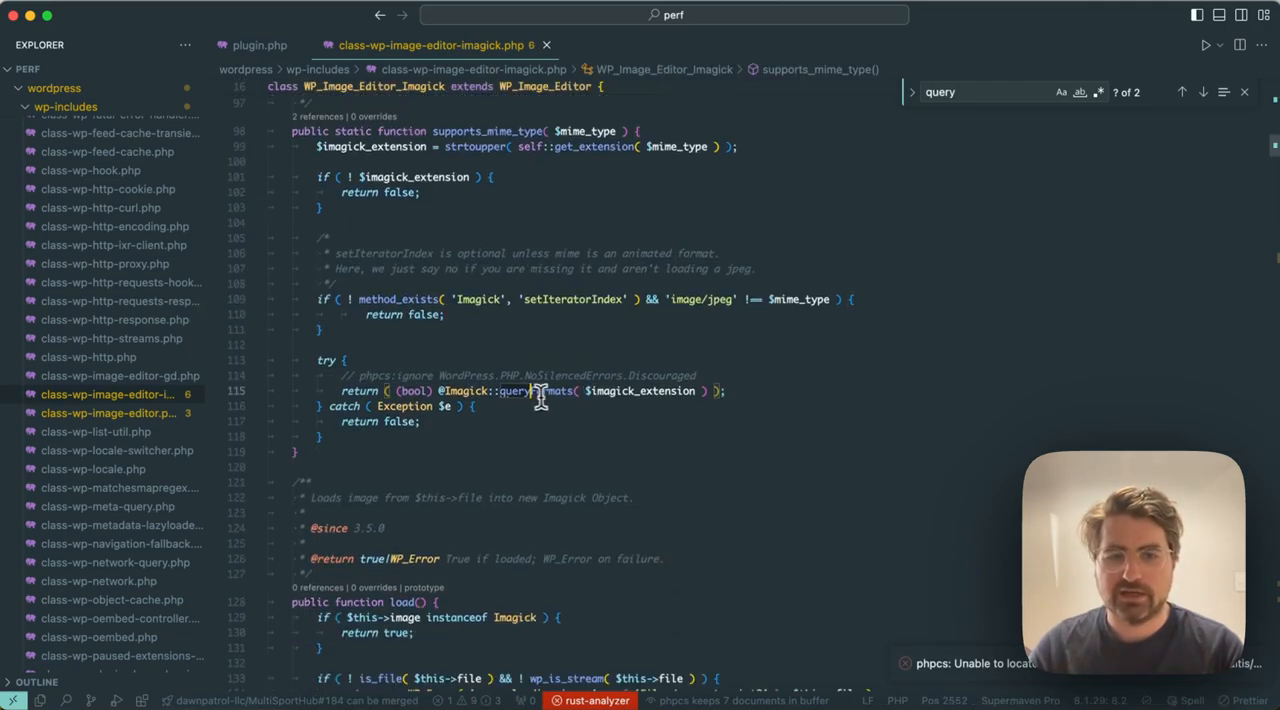
- Inspect the queryFormats call on line 115, then return to the Query Monitor flame graph
left_click(535, 475)
scroll(656, 404, "down", 5)
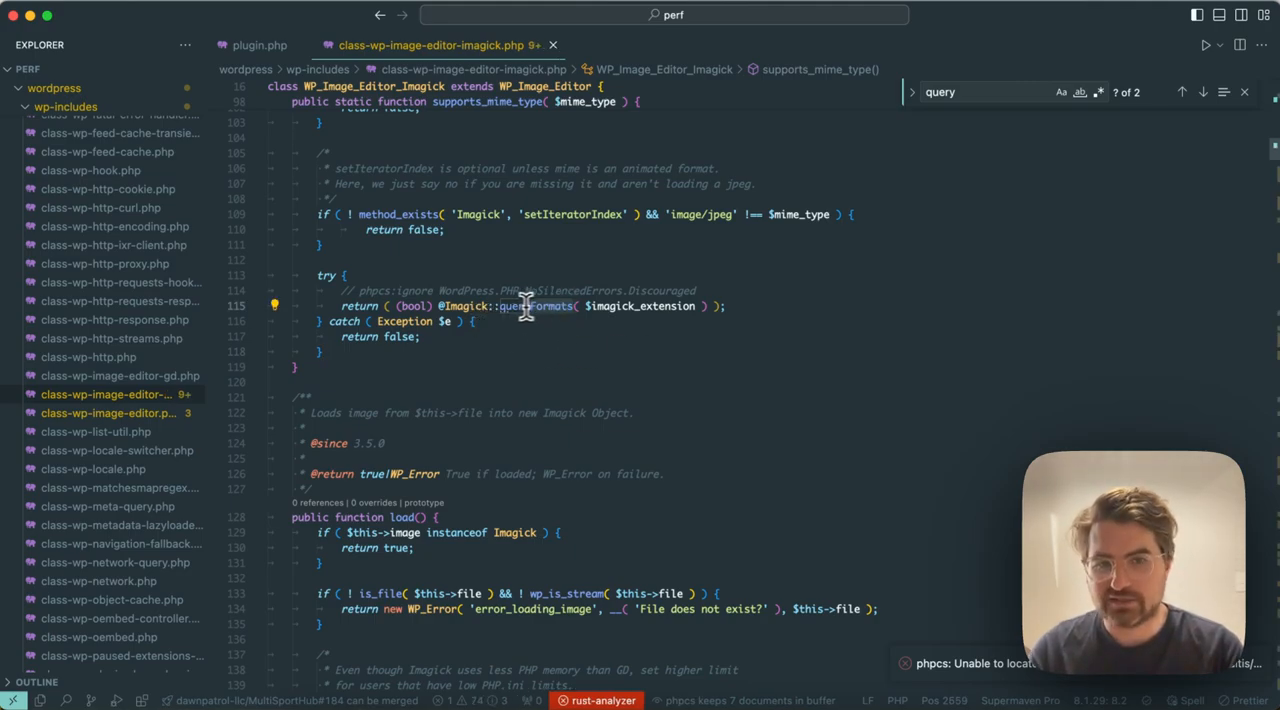
scroll(510, 305, "up", 3)
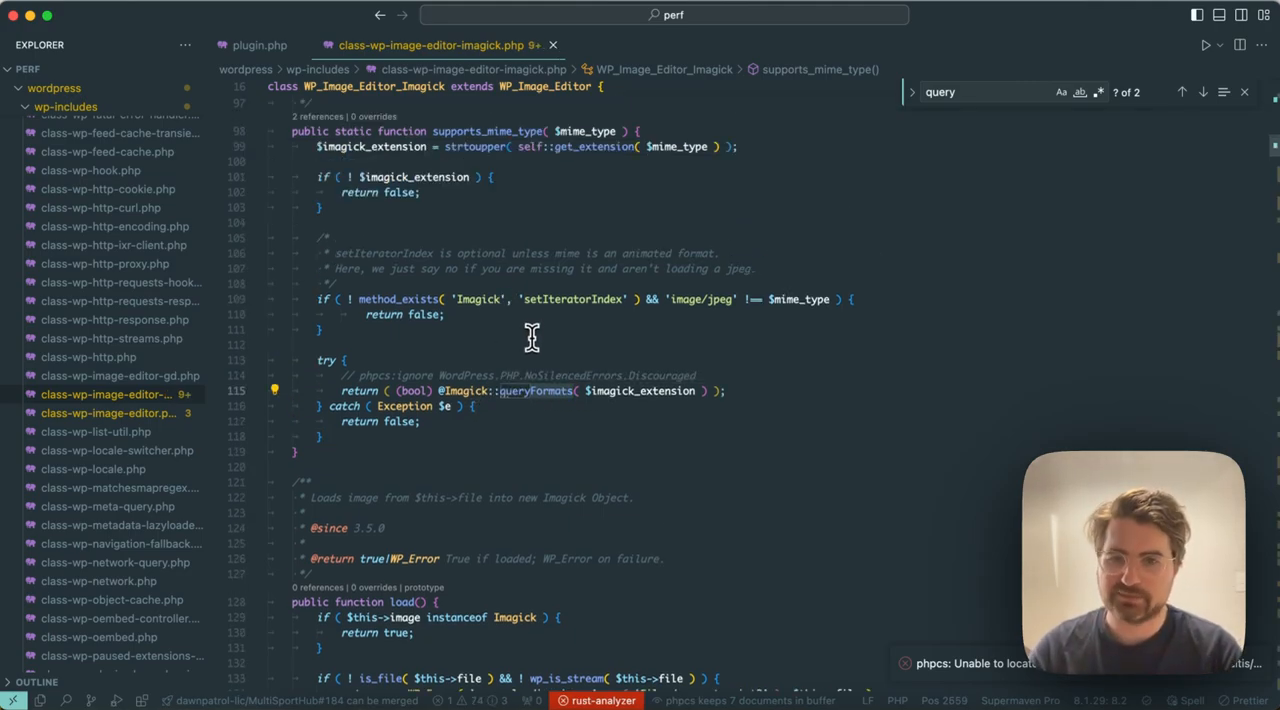
key("ctrl+Up")
left_click(380, 270)
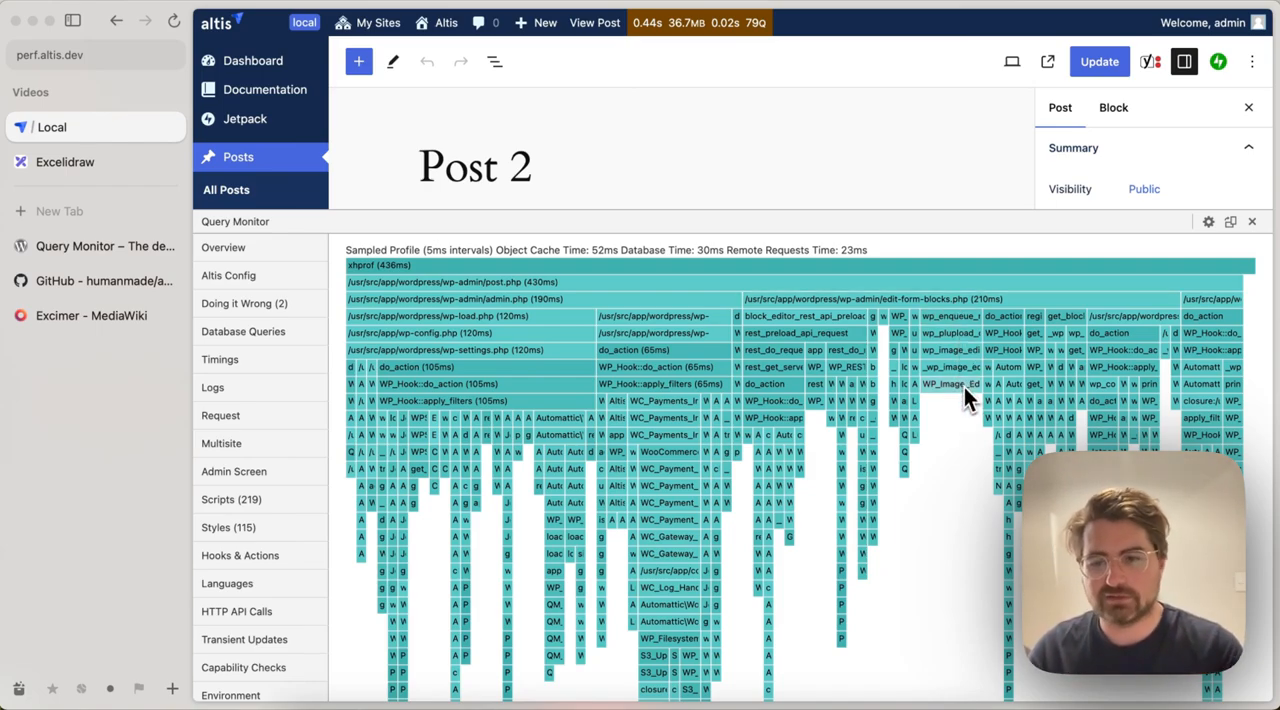
key("super+Tab")
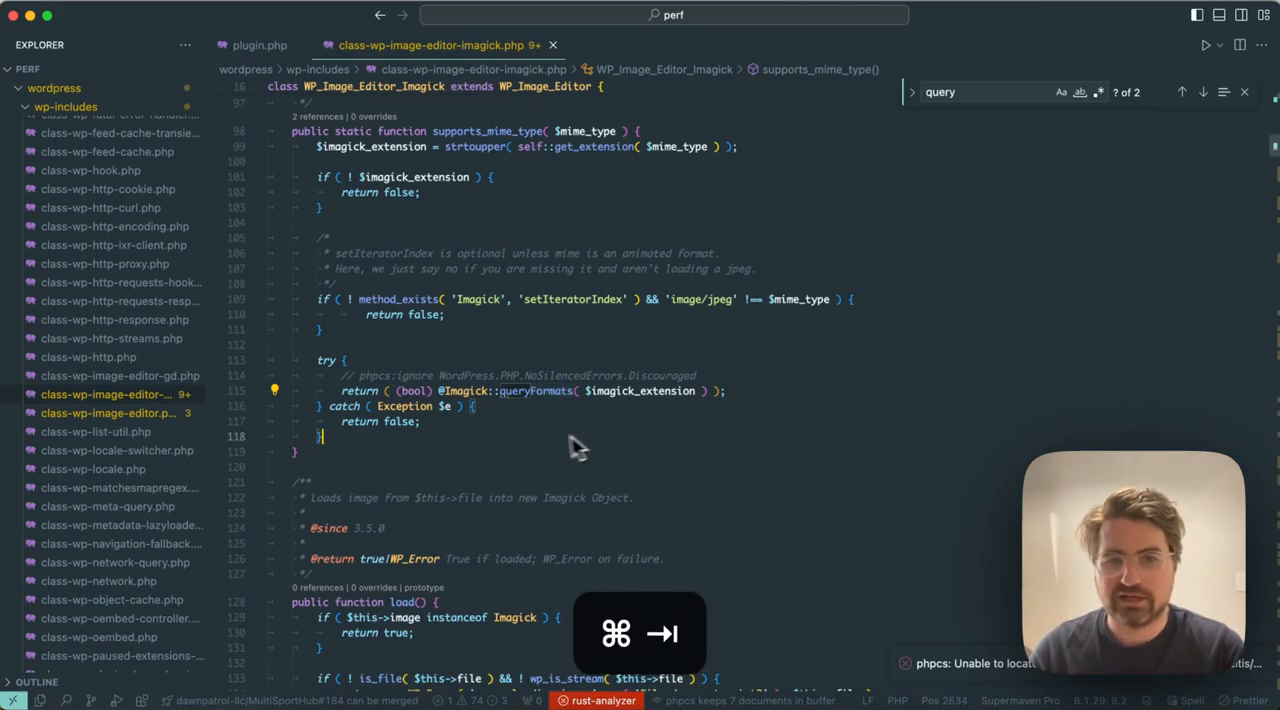
scroll(476, 430, "up", 3)
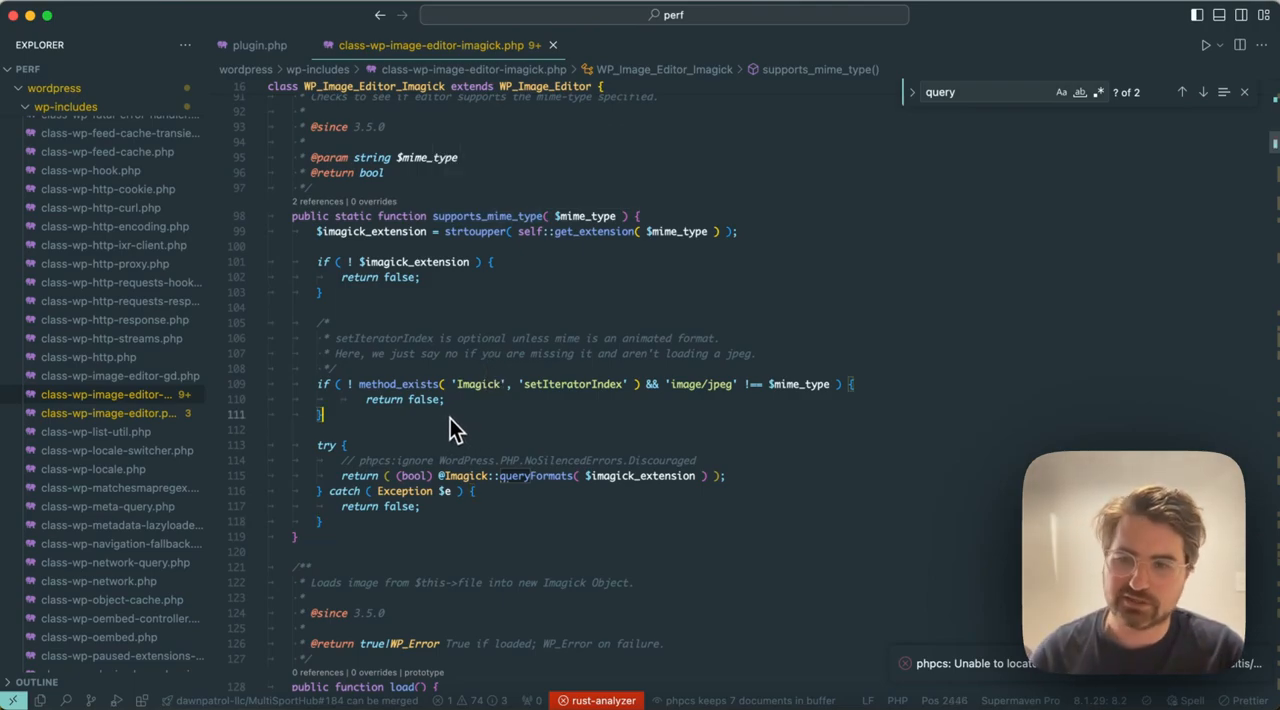
key("super+Tab")
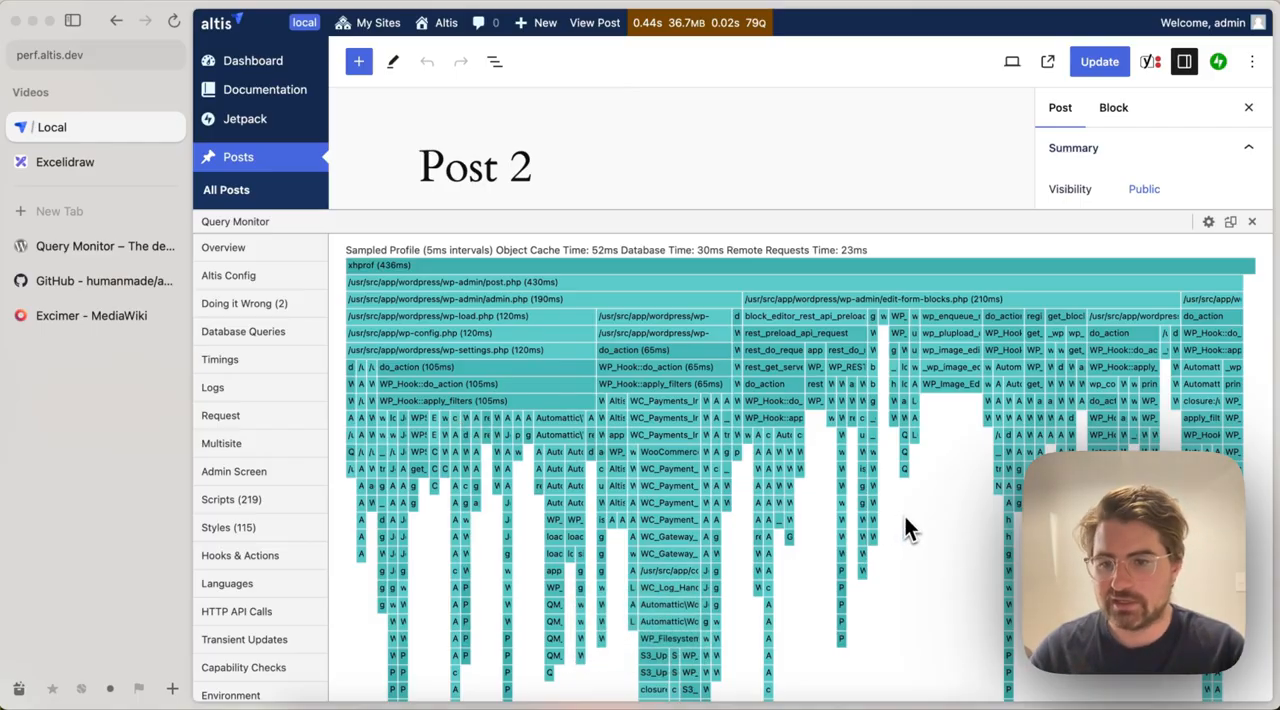
key("super+Tab")
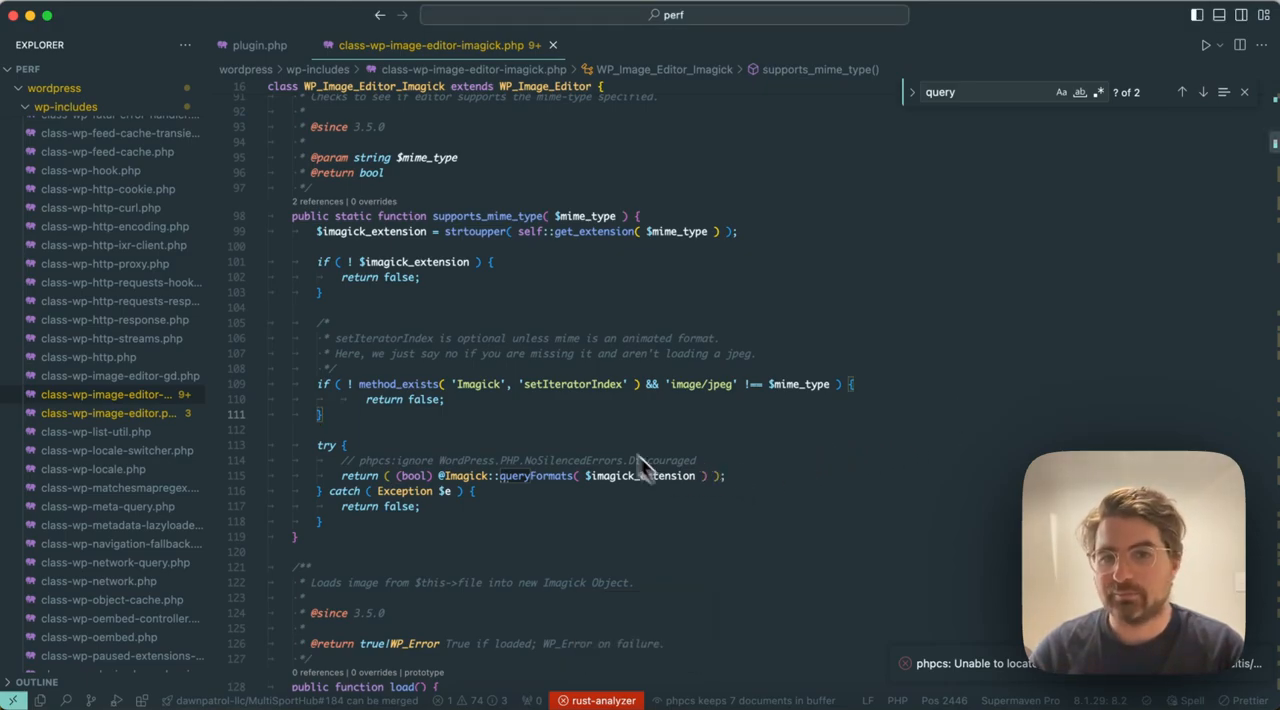
left_click(510, 216)
key("super+Tab")
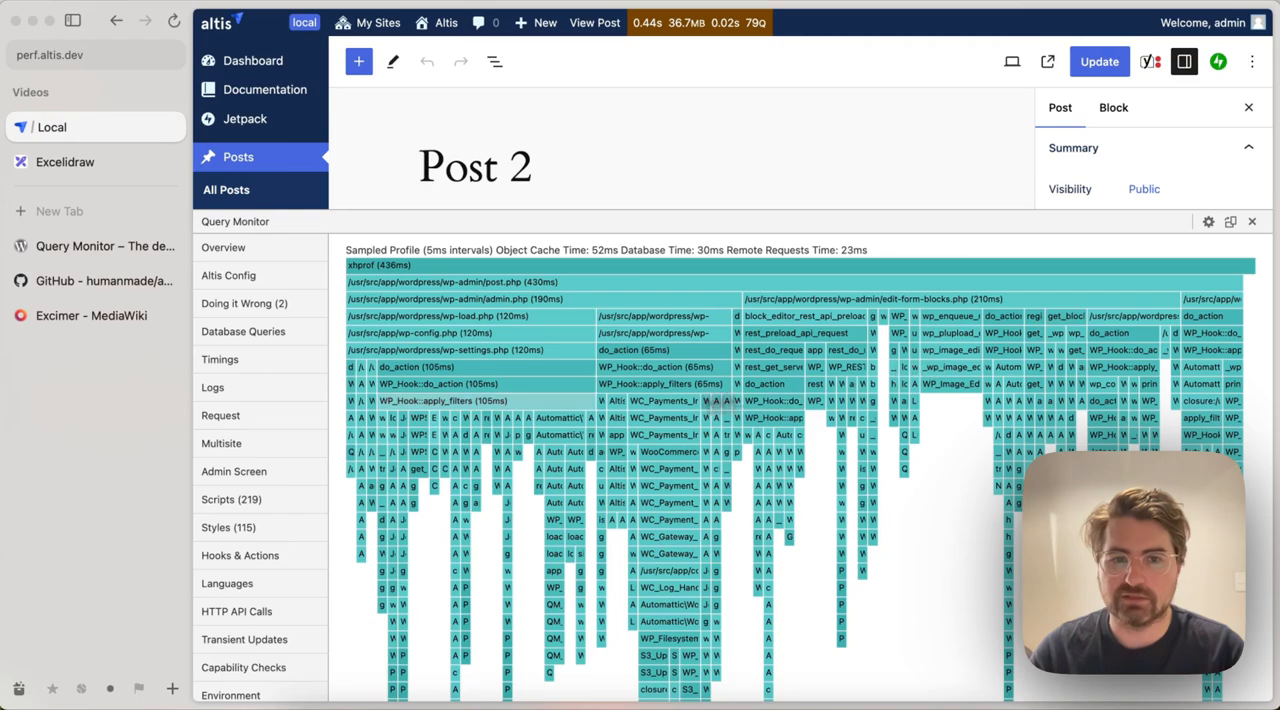
scroll(874, 597, "down", 3)
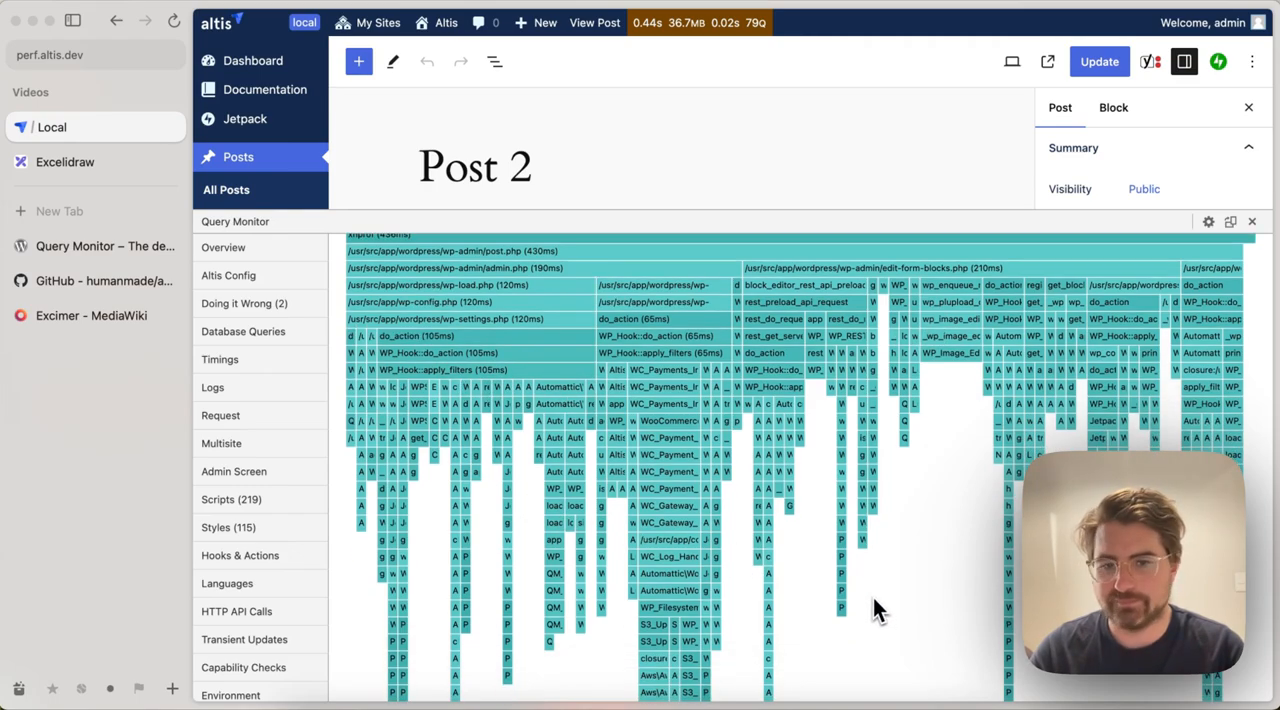
scroll(874, 597, "down", 3)
scroll(874, 597, "down", 2)
scroll(880, 603, "up", 5)
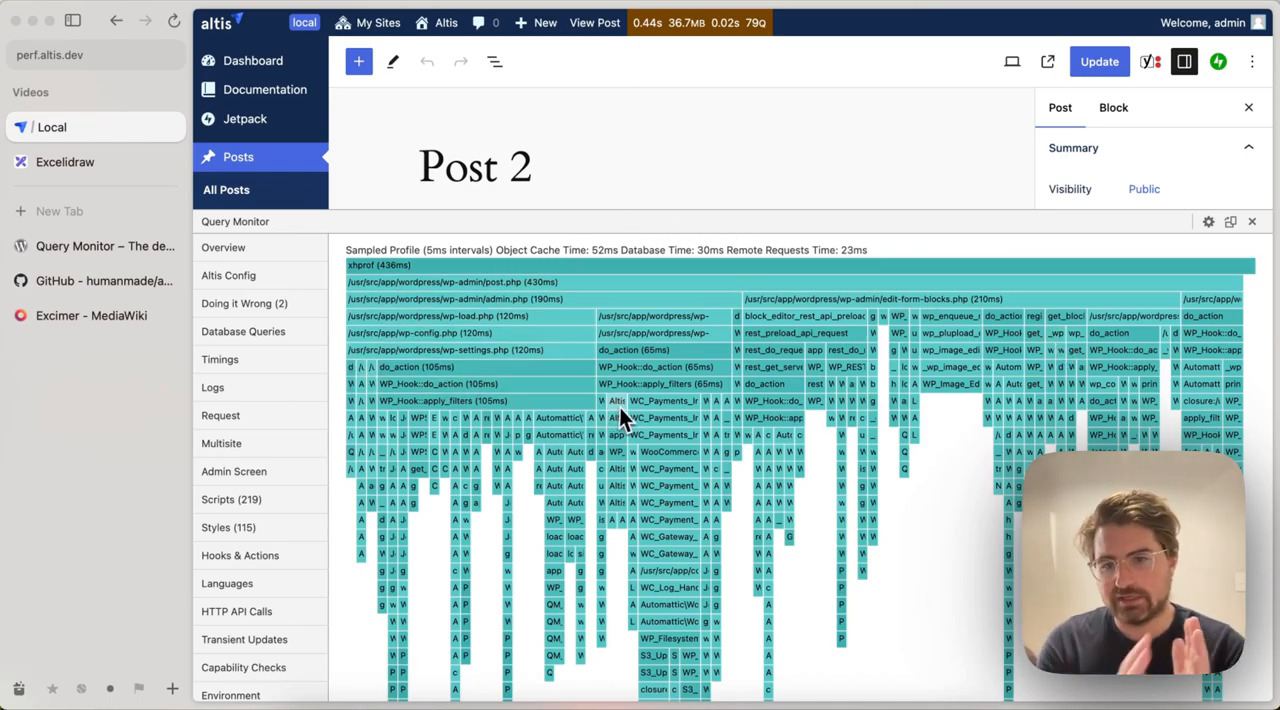
scroll(621, 407, "down", 1)
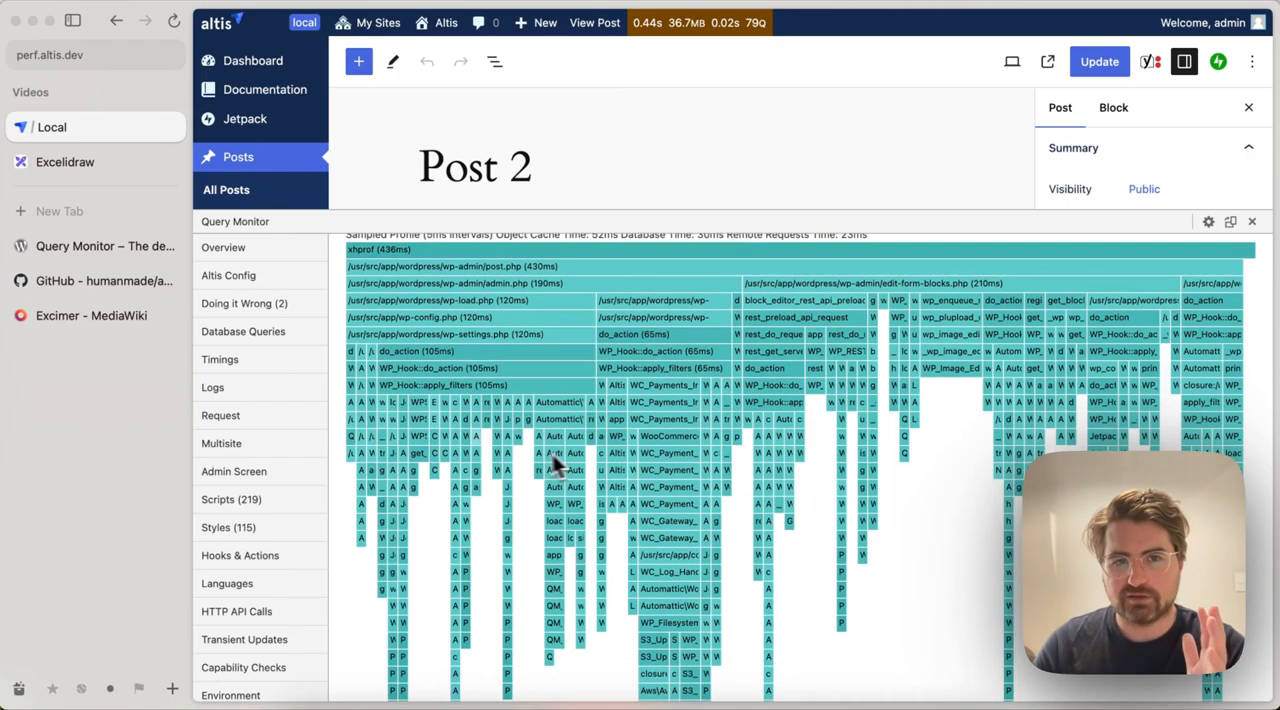
scroll(500, 350, "up", 1)
- Highlight the '5ms intervals' sampling note, then start a new tab for the Altis Dashboard
left_click_drag(425, 250, 492, 250)
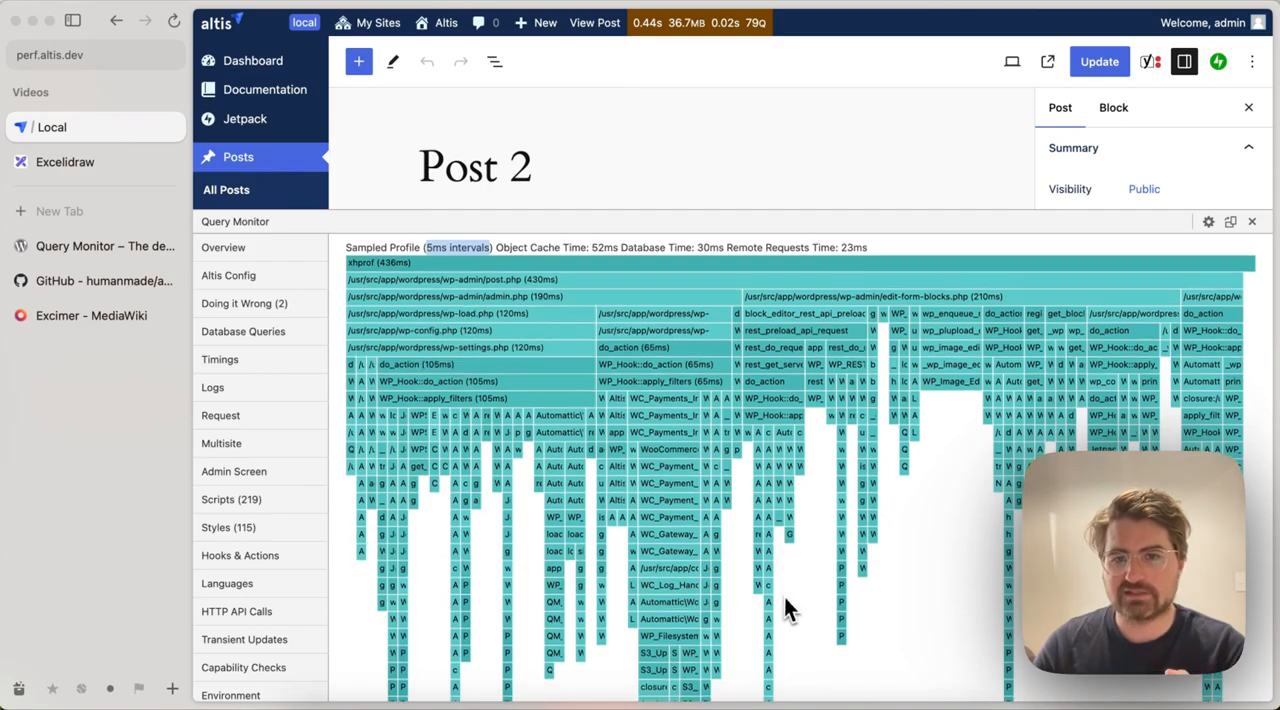
scroll(782, 598, "down", 1)
scroll(776, 601, "up", 1)
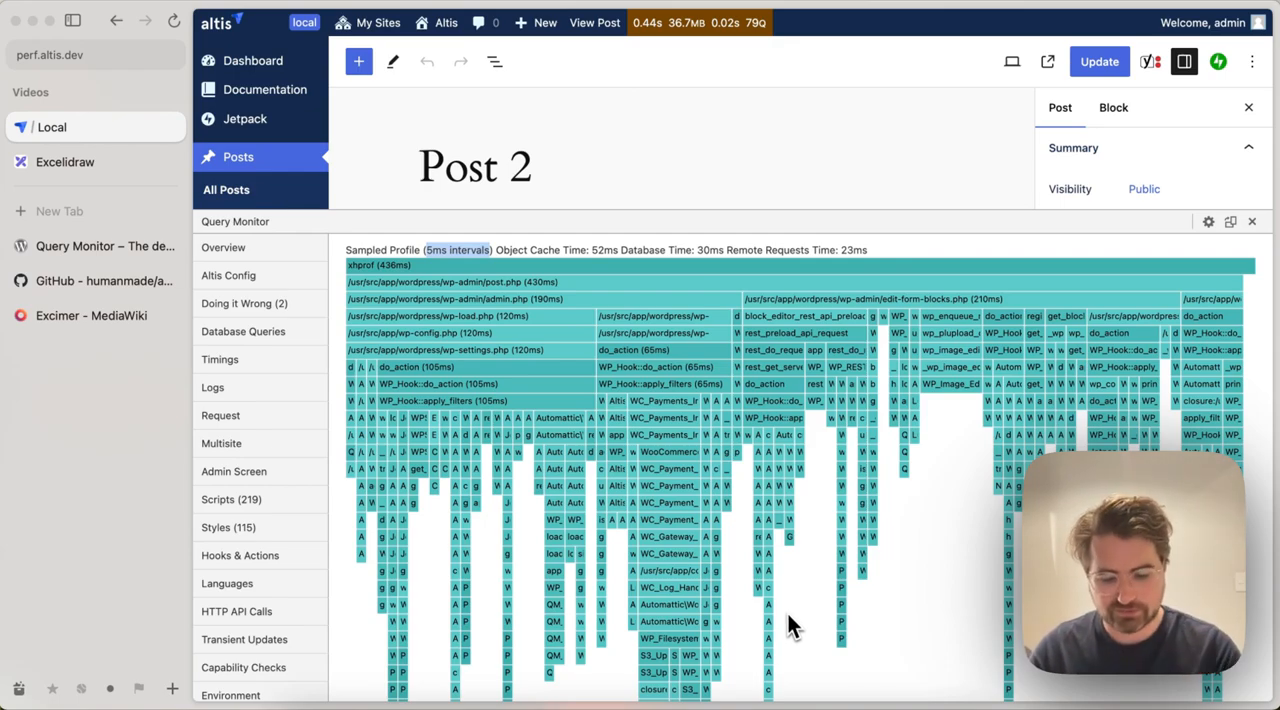
key("super+t")
type("dashboard.altis-dxp.com")
- Navigate the Altis Dashboard to the altis-demo environment's X-Ray traces page and view the demo site
key("Return")
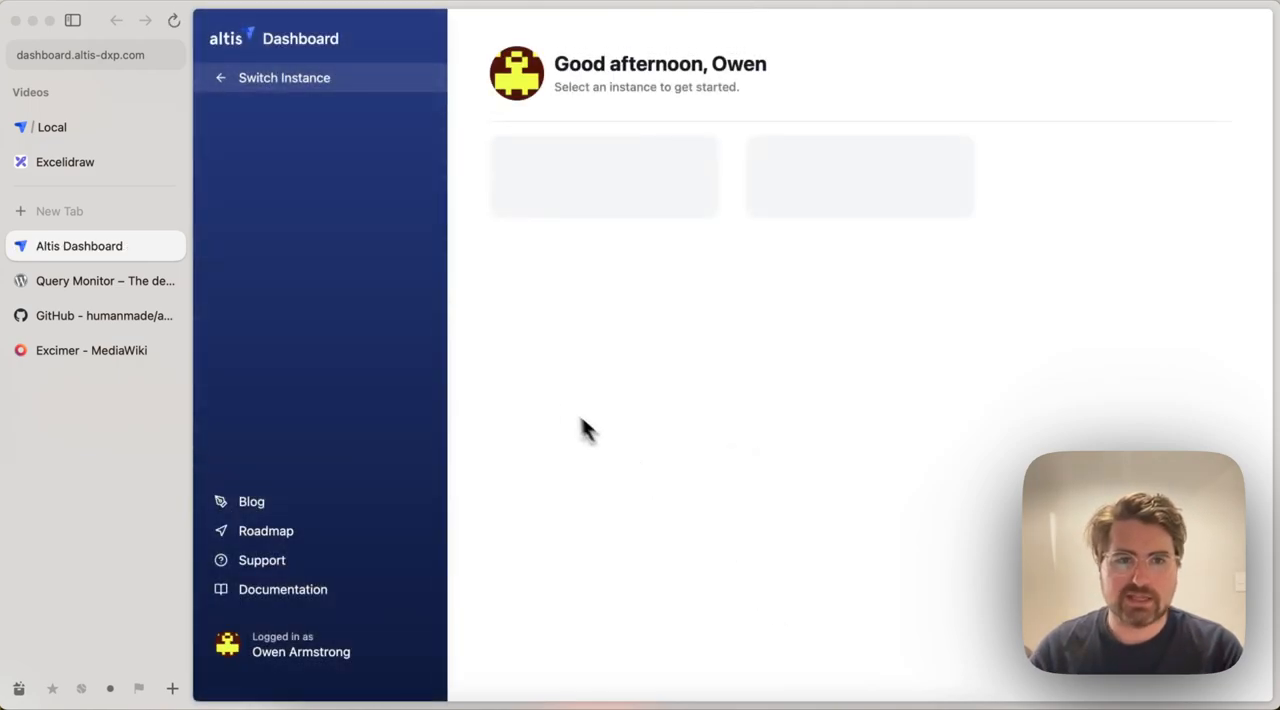
left_click(575, 190)
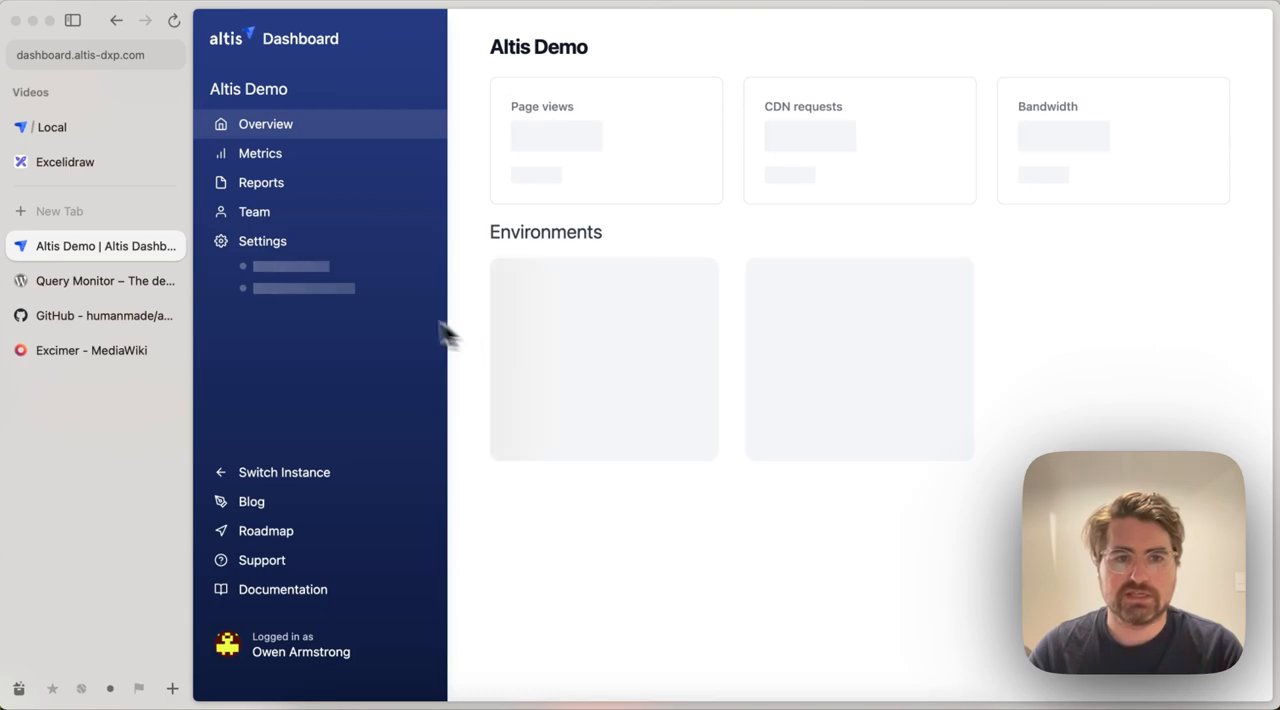
left_click(300, 270)
left_click(290, 403)
scroll(696, 551, "down", 5)
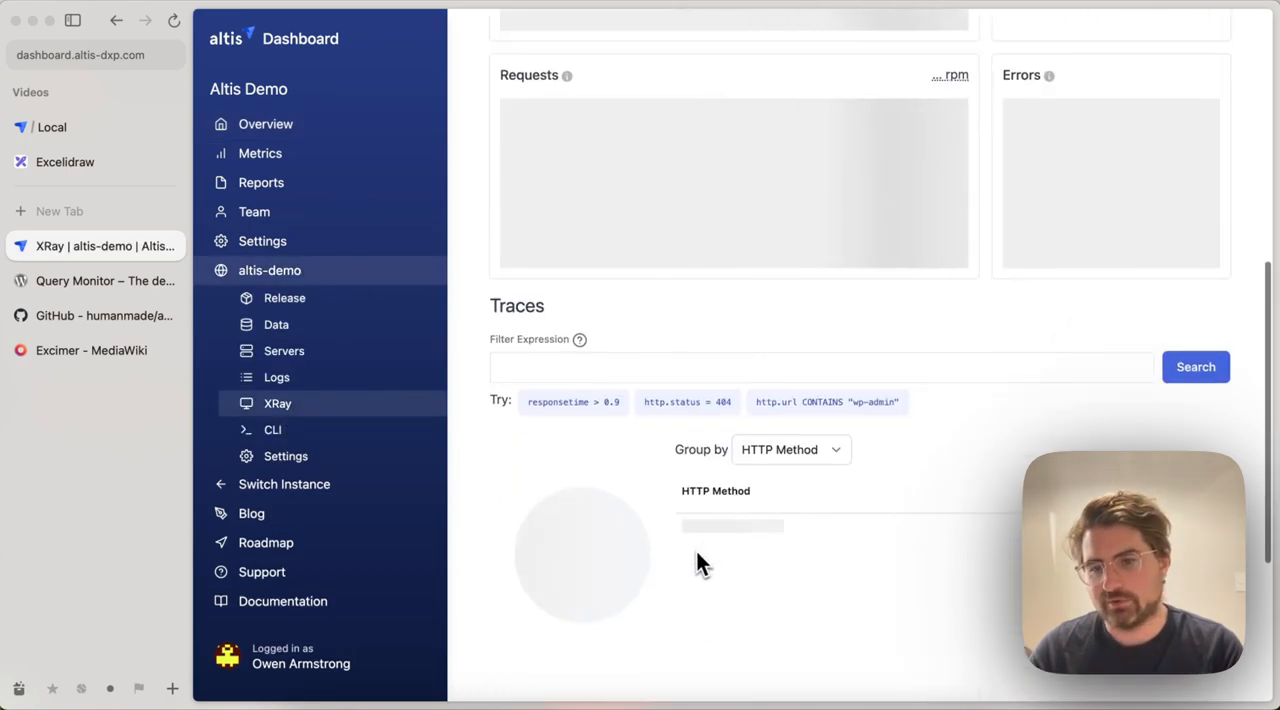
scroll(708, 564, "up", 5)
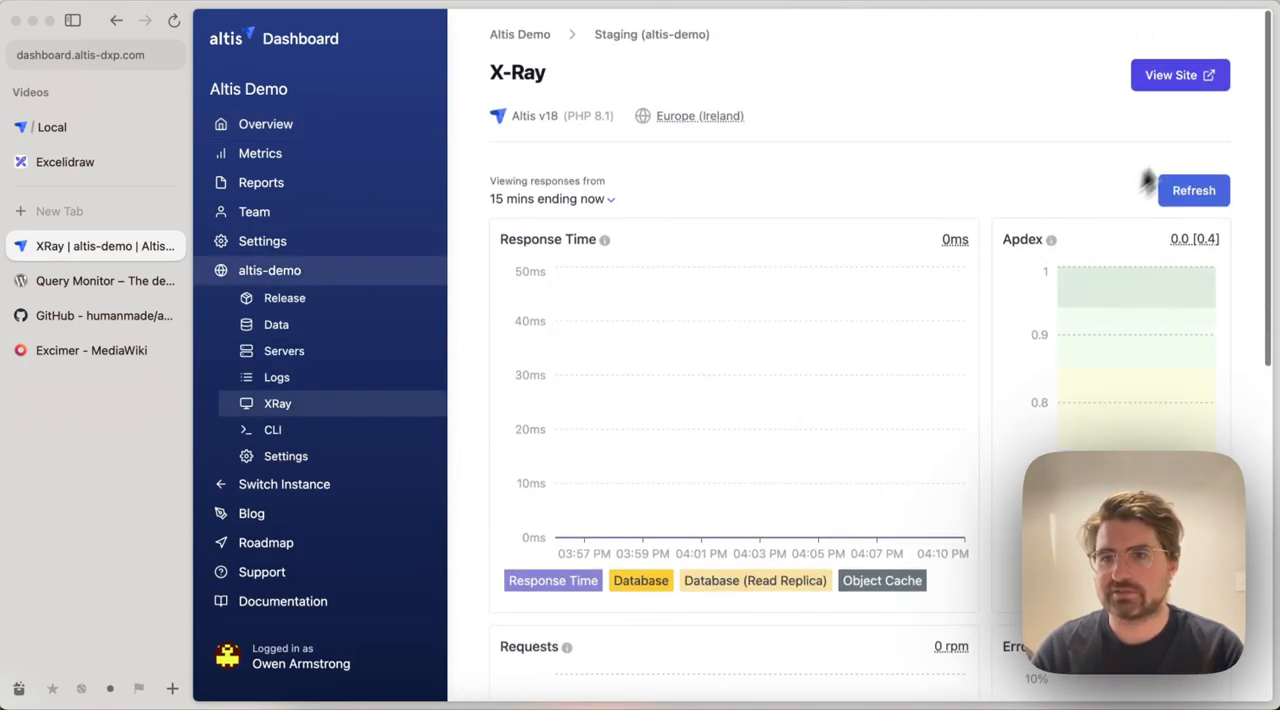
left_click(1180, 75)
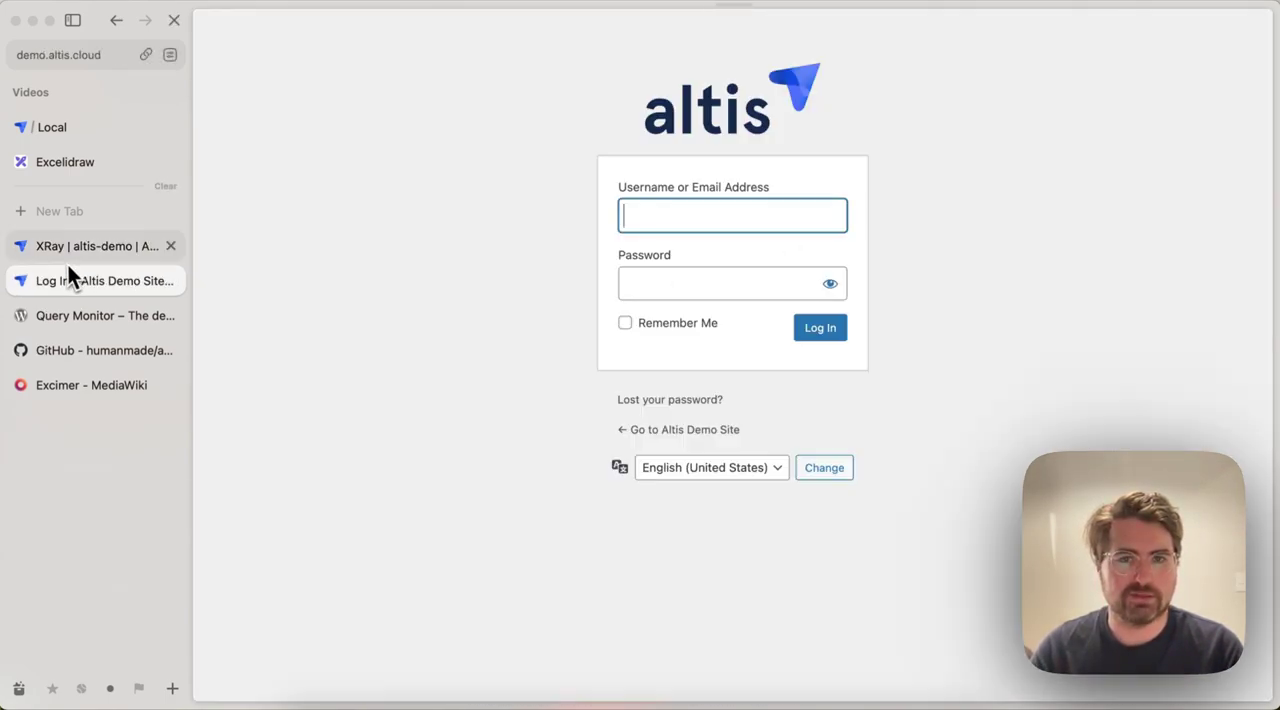
left_click(80, 246)
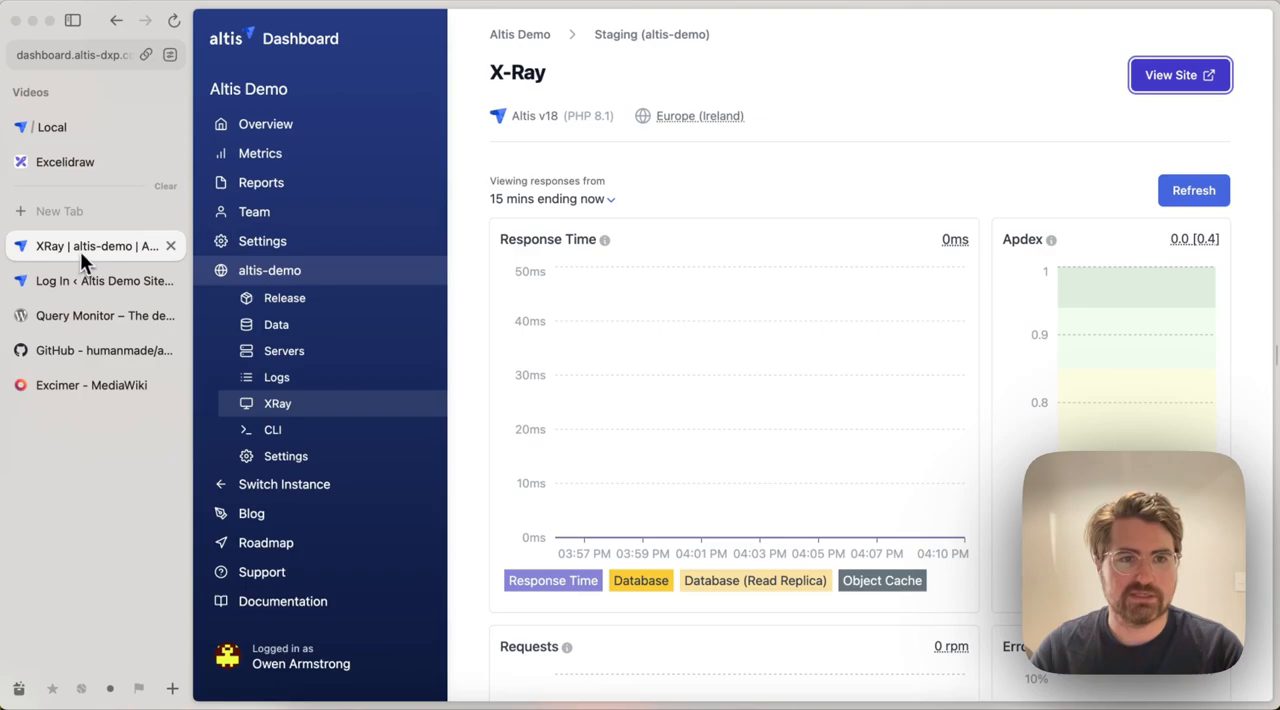
- Refresh and search traces, open the homepage GET trace flamegraph, then return to the local profile
left_click(1193, 190)
scroll(948, 373, "down", 5)
scroll(944, 389, "down", 3)
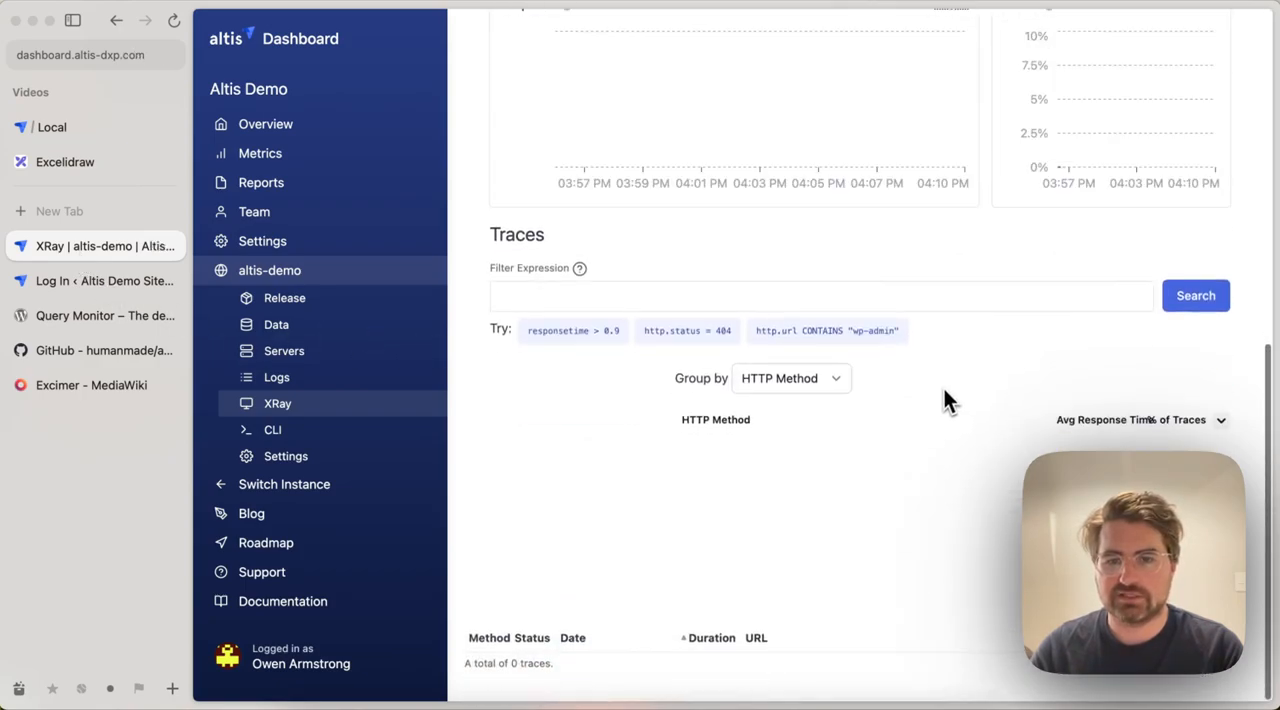
left_click(1195, 295)
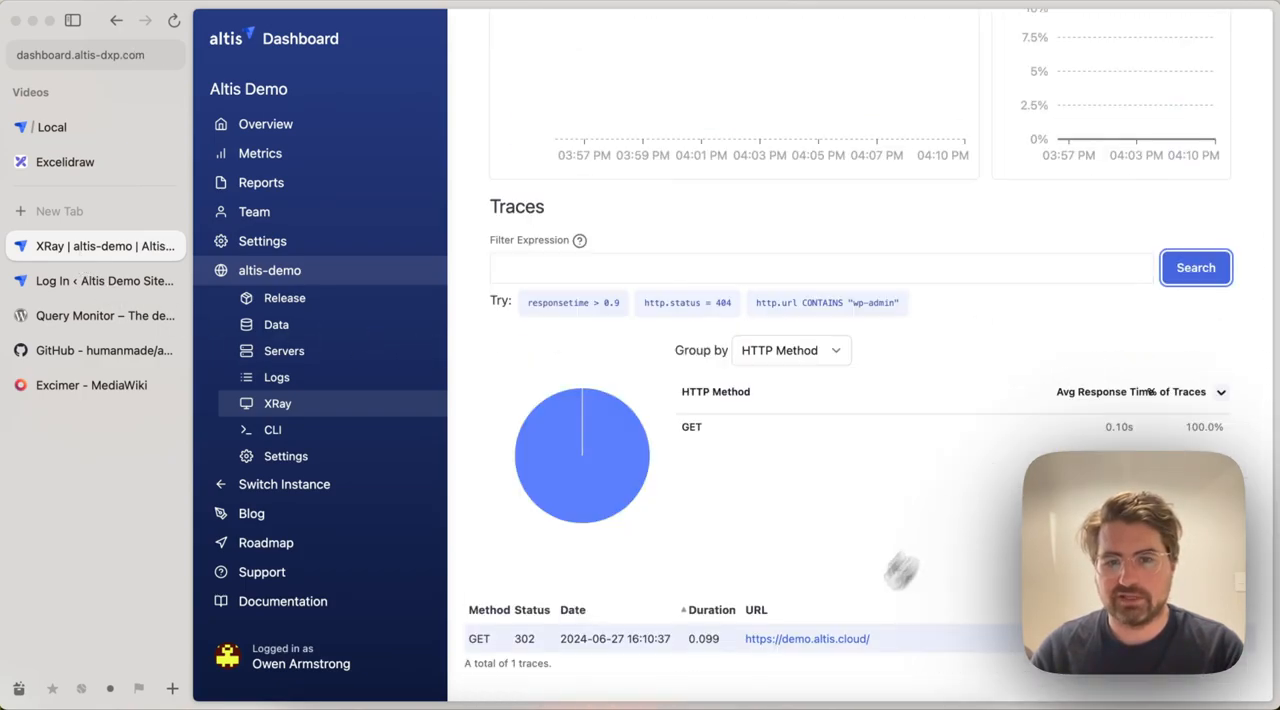
left_click(700, 638)
scroll(905, 600, "down", 5)
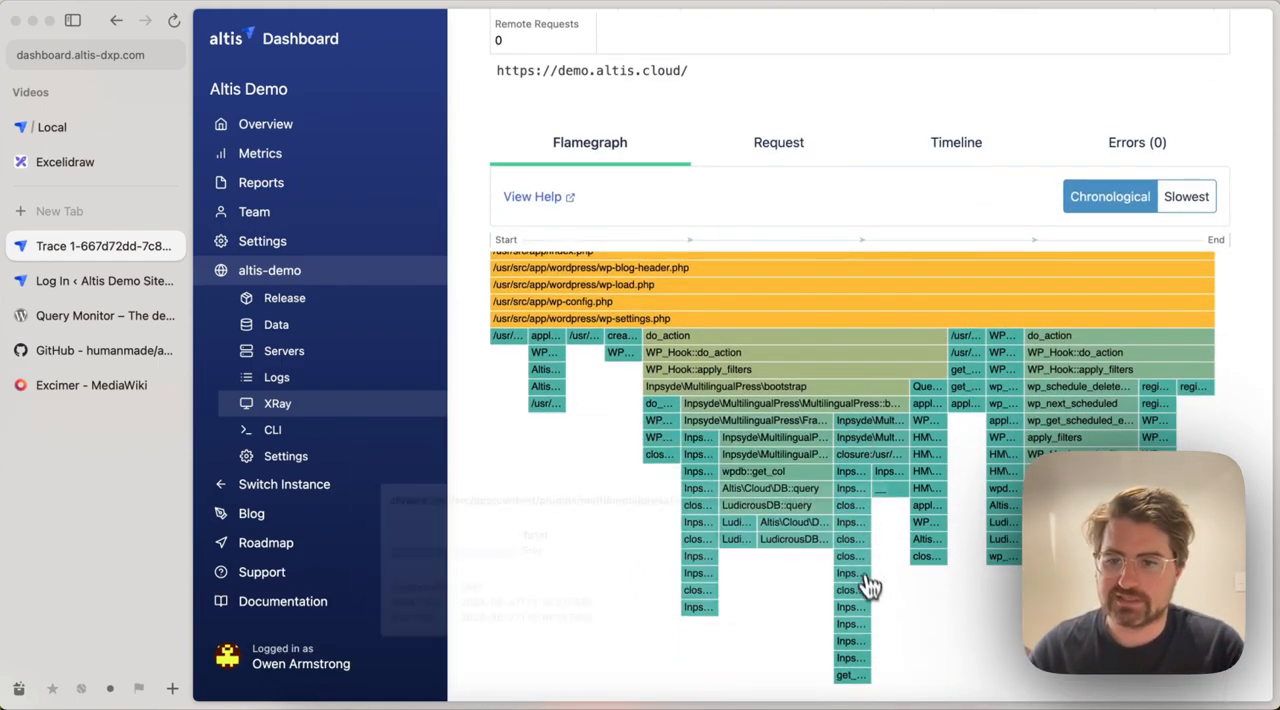
scroll(930, 660, "up", 2)
scroll(930, 665, "up", 4)
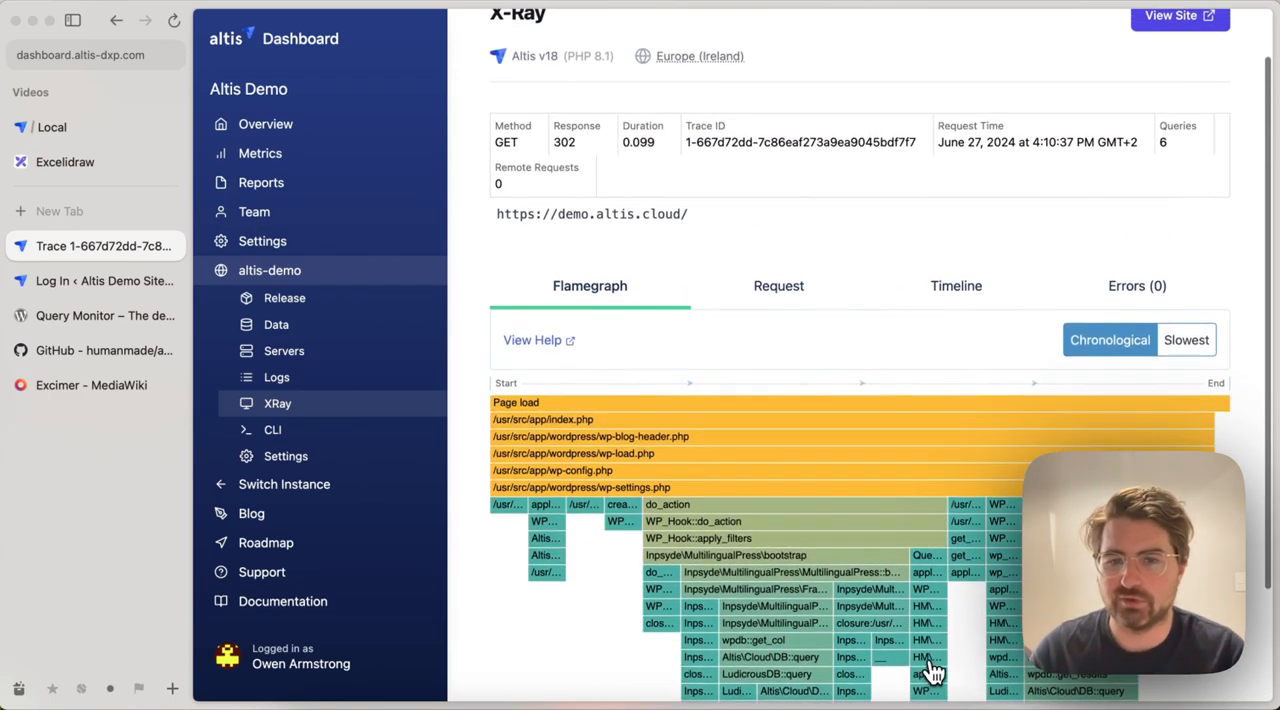
scroll(592, 568, "down", 1)
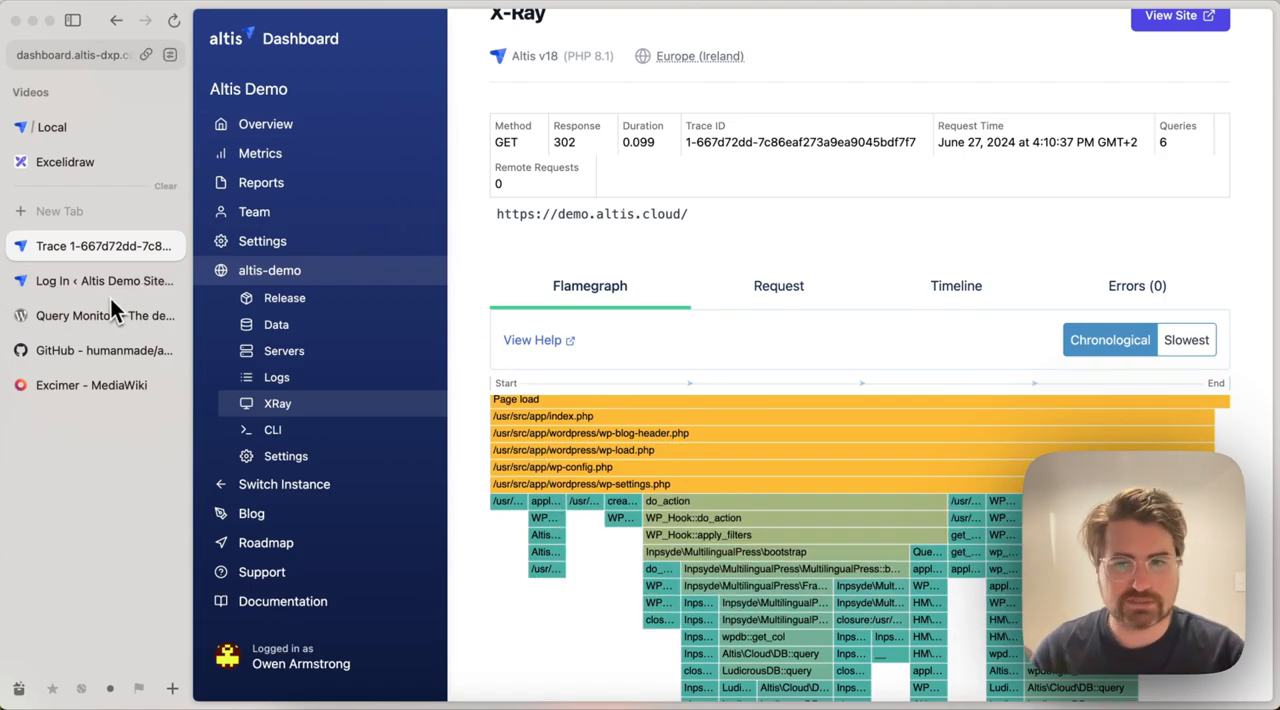
mouse_move(92, 281)
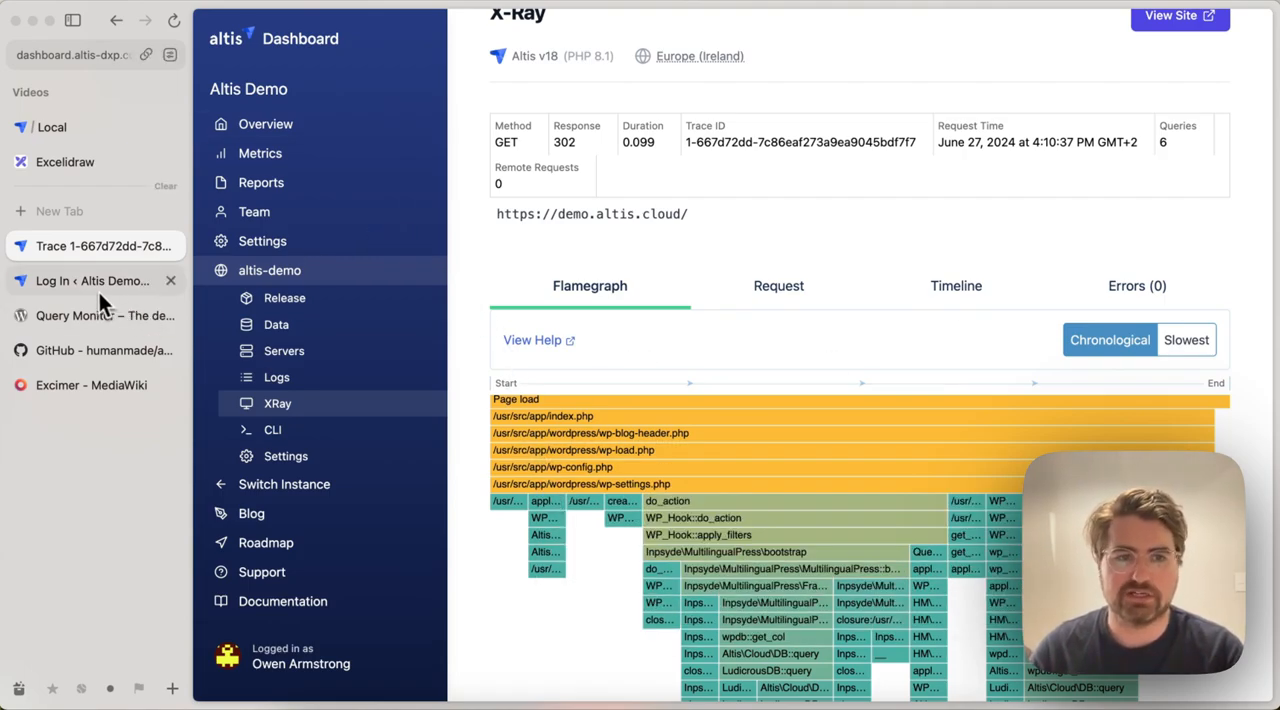
left_click(99, 292)
left_click(43, 249)
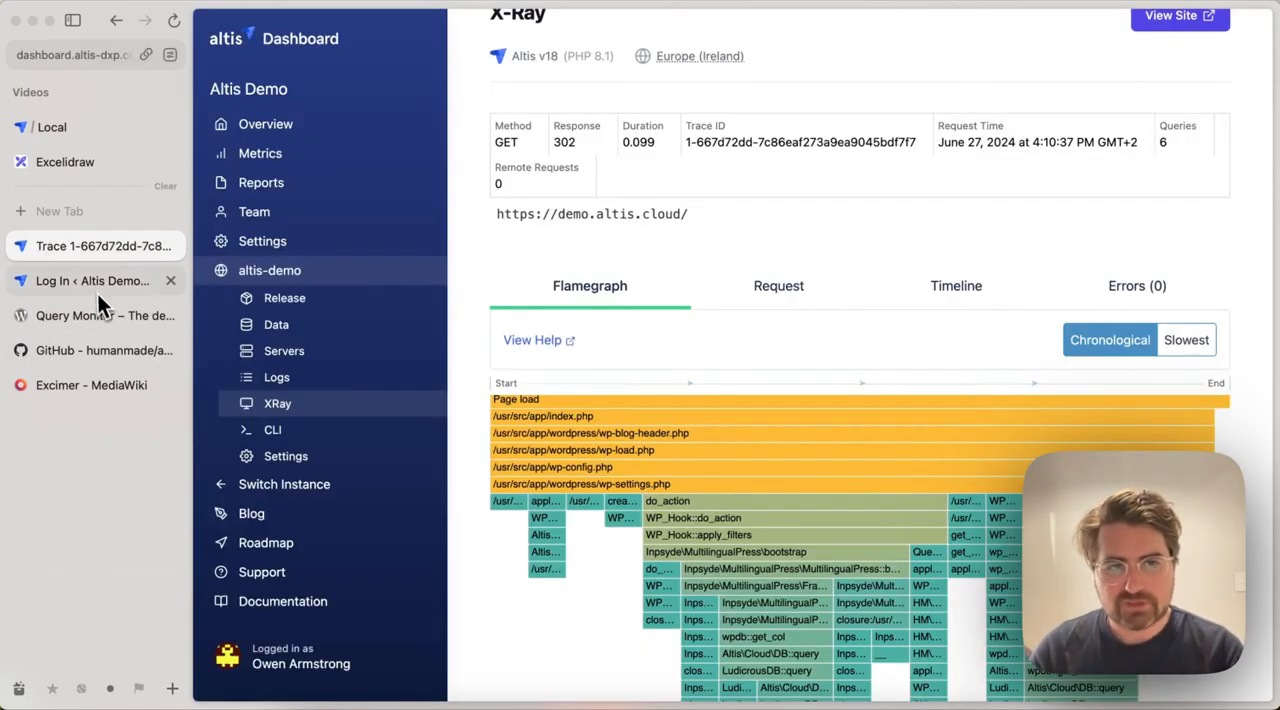
left_click(60, 127)
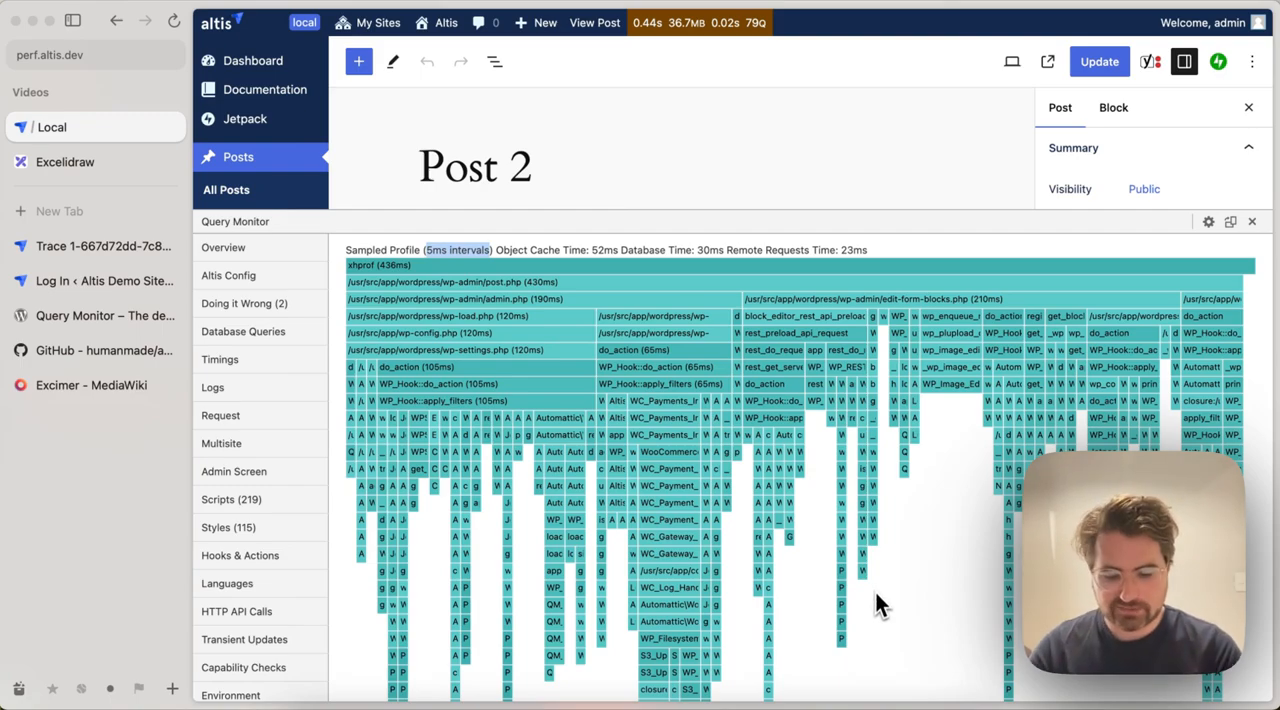
- Search Google for 'xdebug profile', then for 'blackfire profile'
key("super+t")
type("xdebug profile")
key("Return")
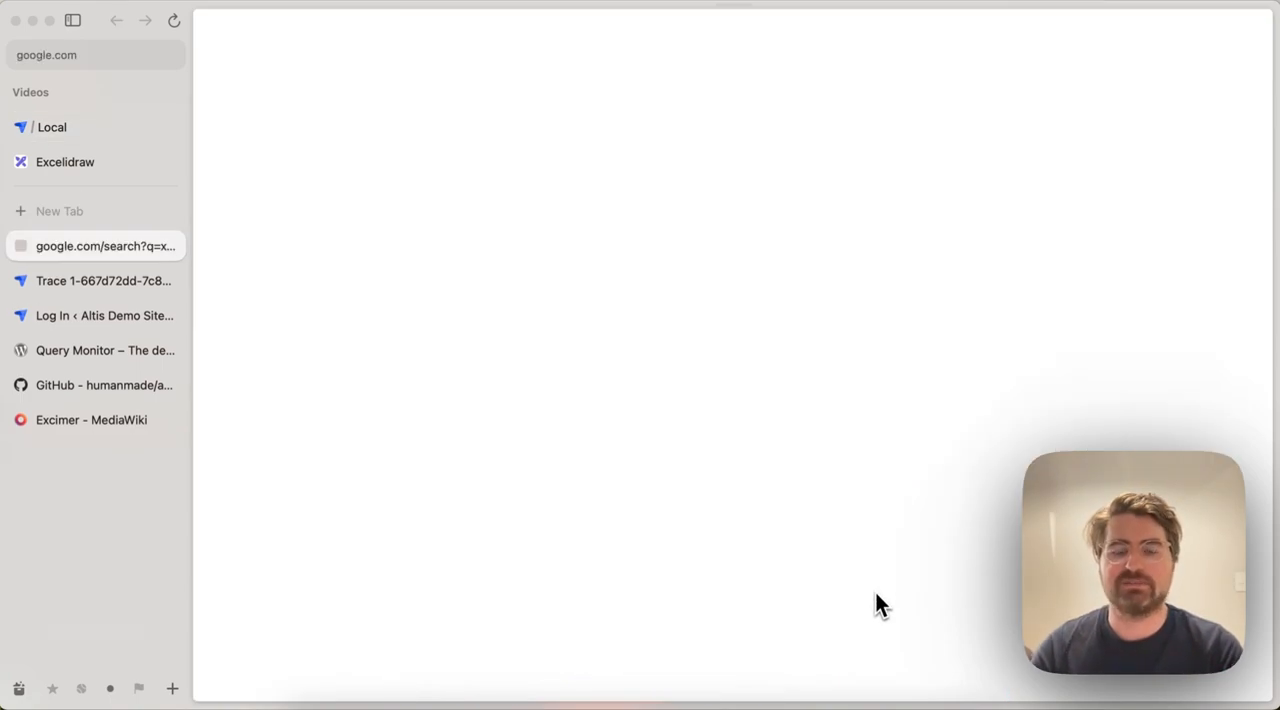
left_click(473, 242)
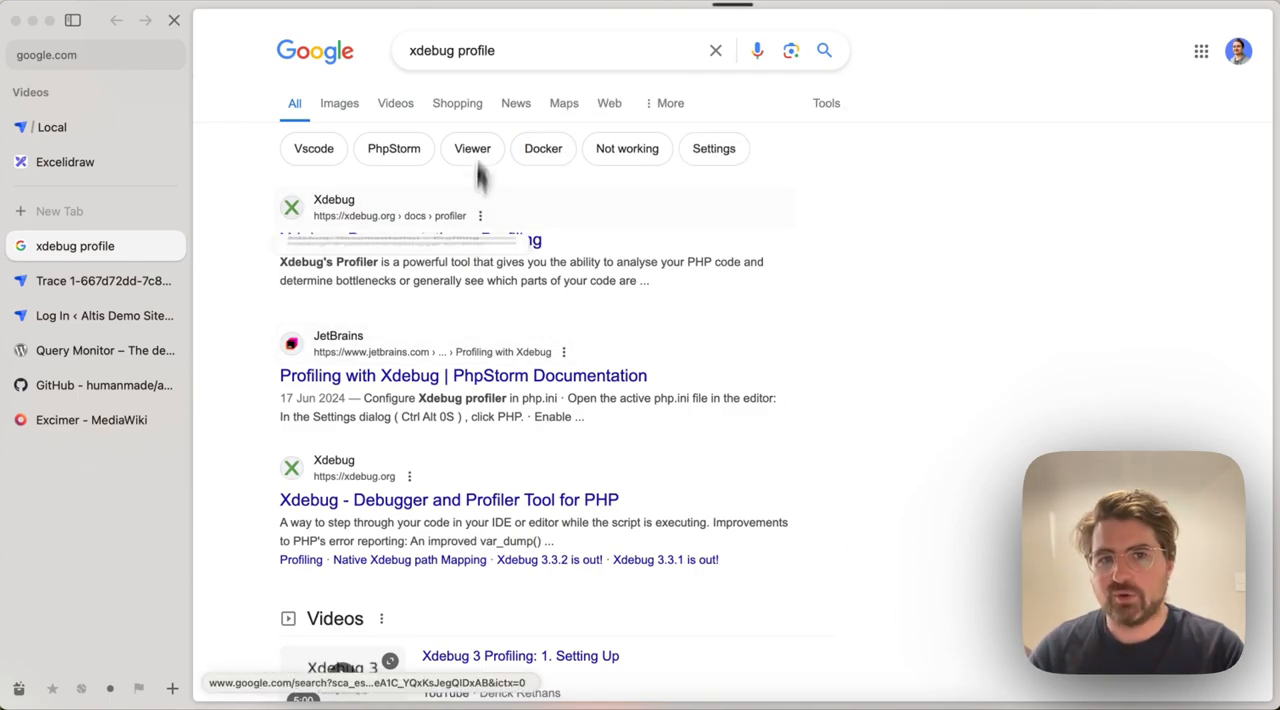
double_click(430, 50)
type("blackfire")
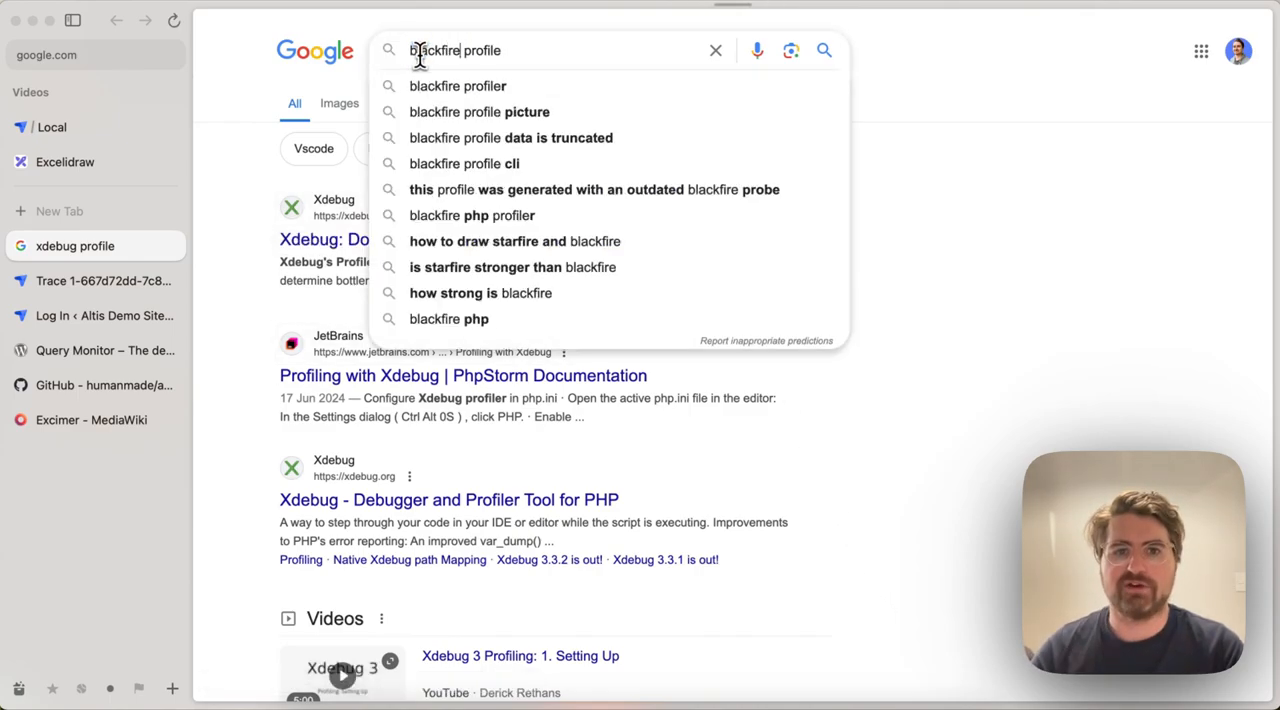
key("Return")
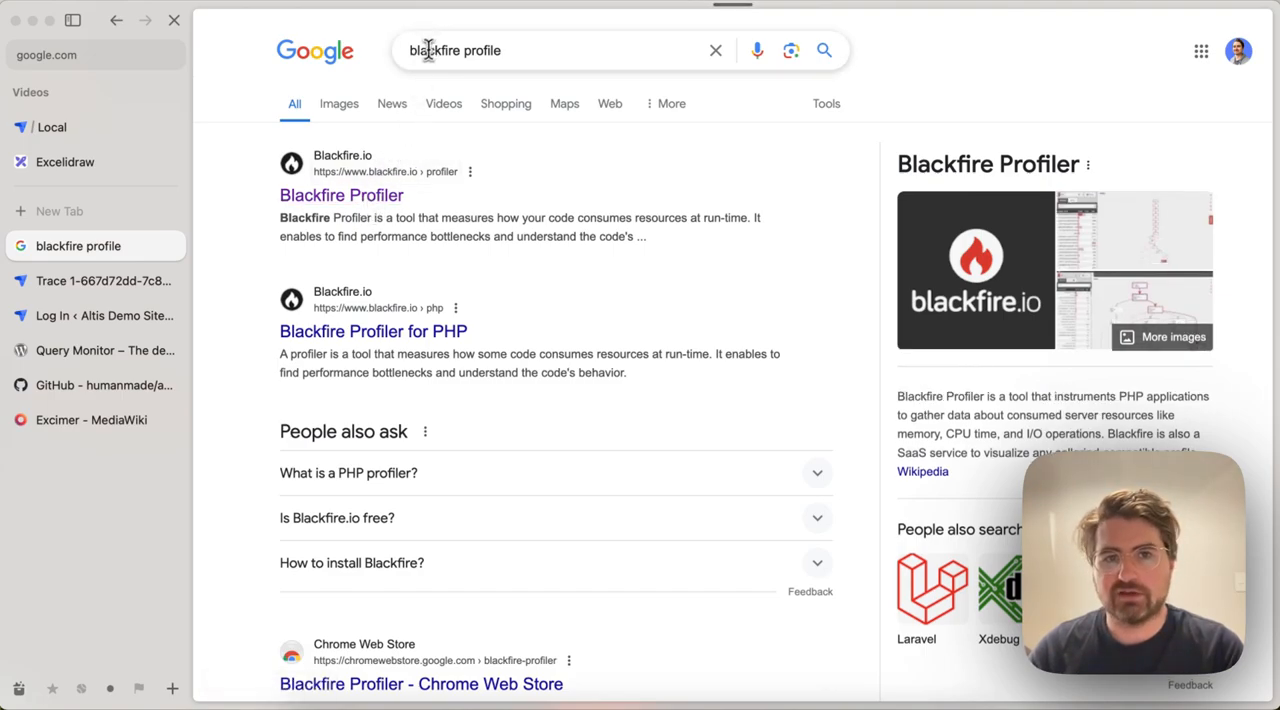
- Highlight 'blackfire' in the query, then switch back to the local Query Monitor flame graph
double_click(428, 50)
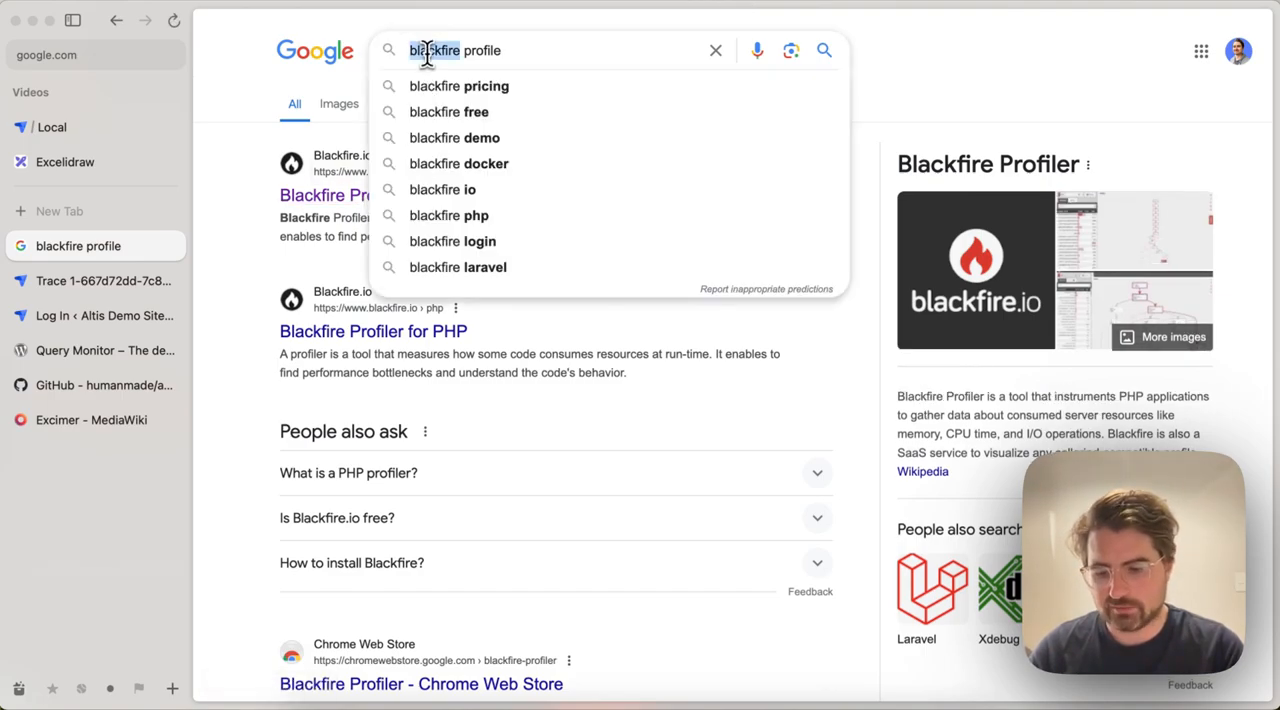
left_click(605, 340)
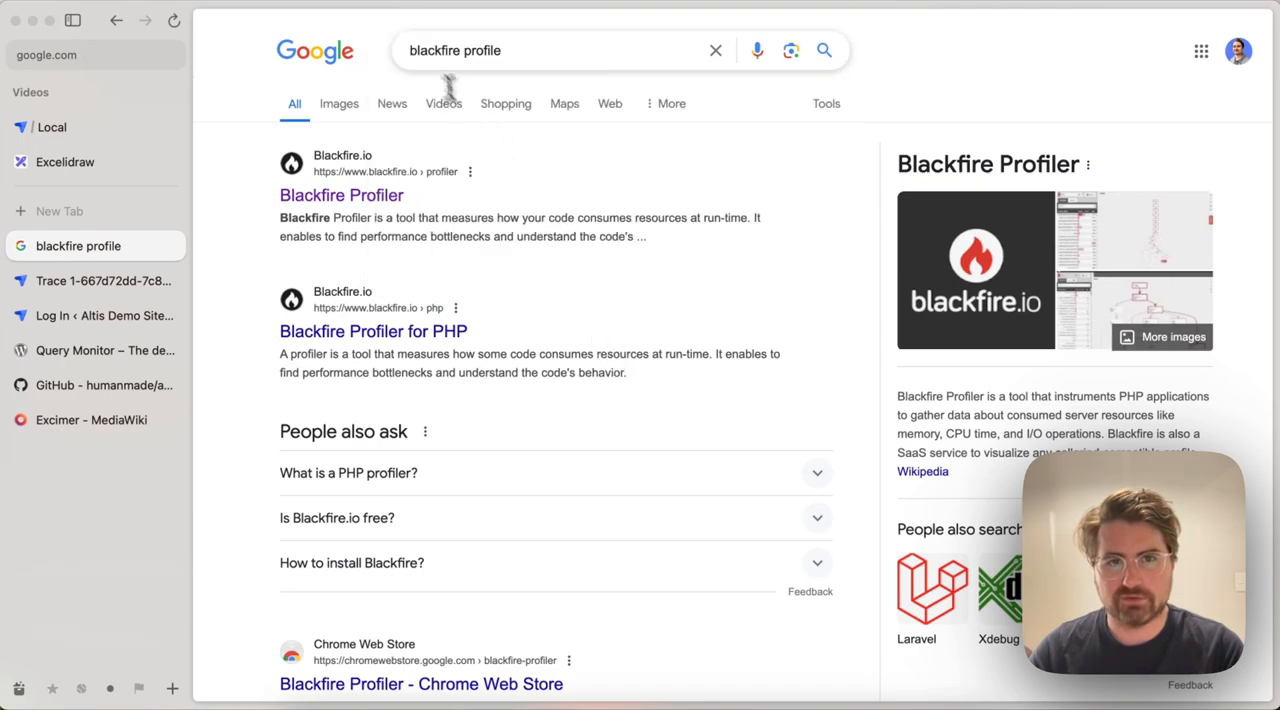
double_click(424, 50)
key("Escape")
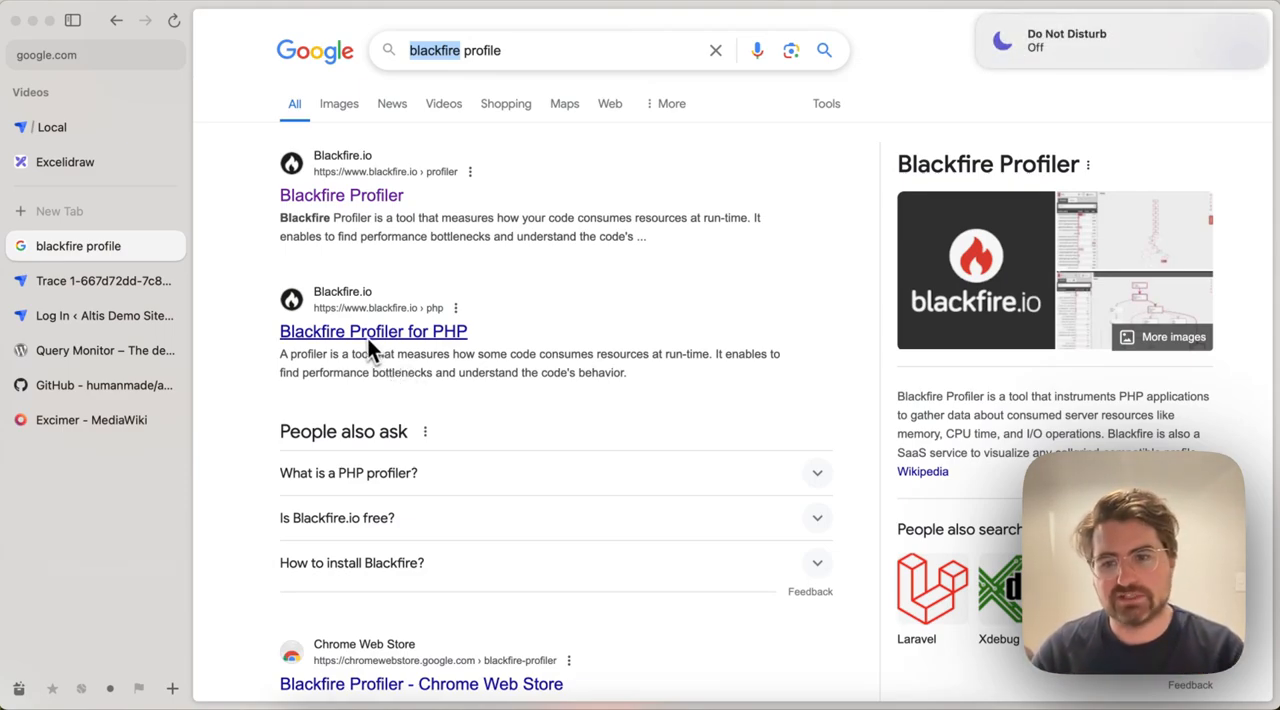
left_click(100, 127)
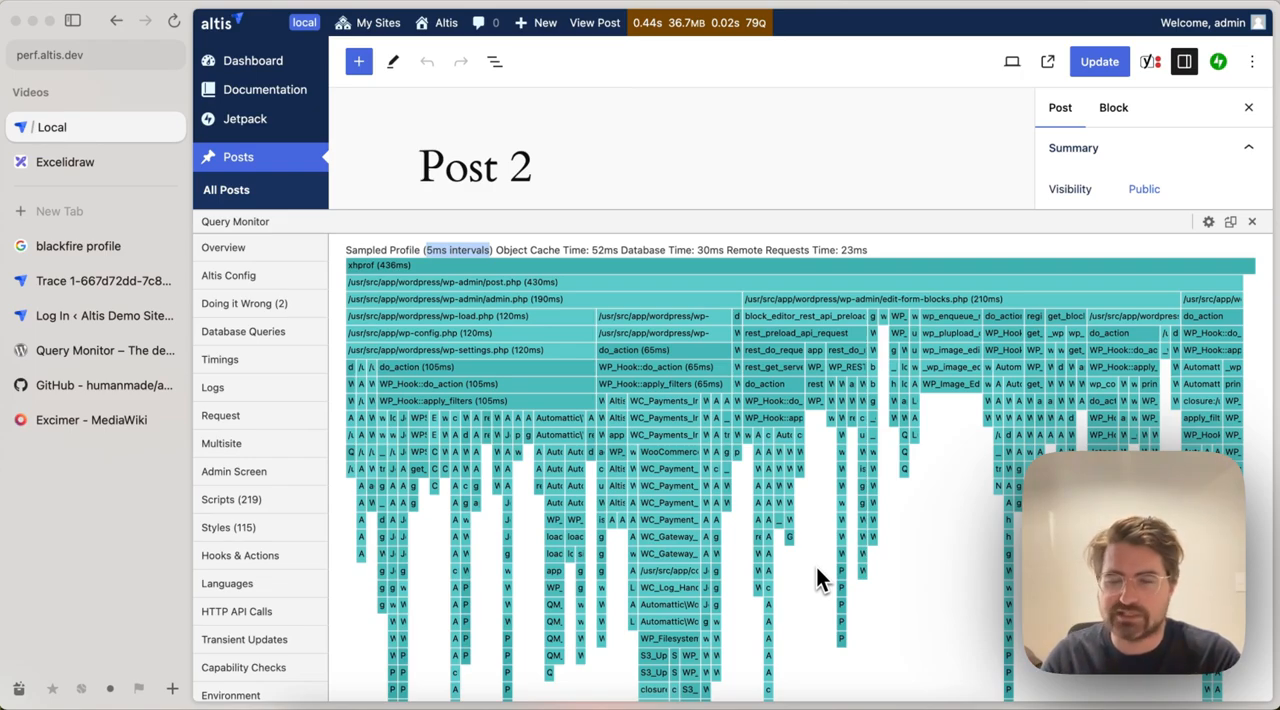
scroll(432, 552, "down", 1)
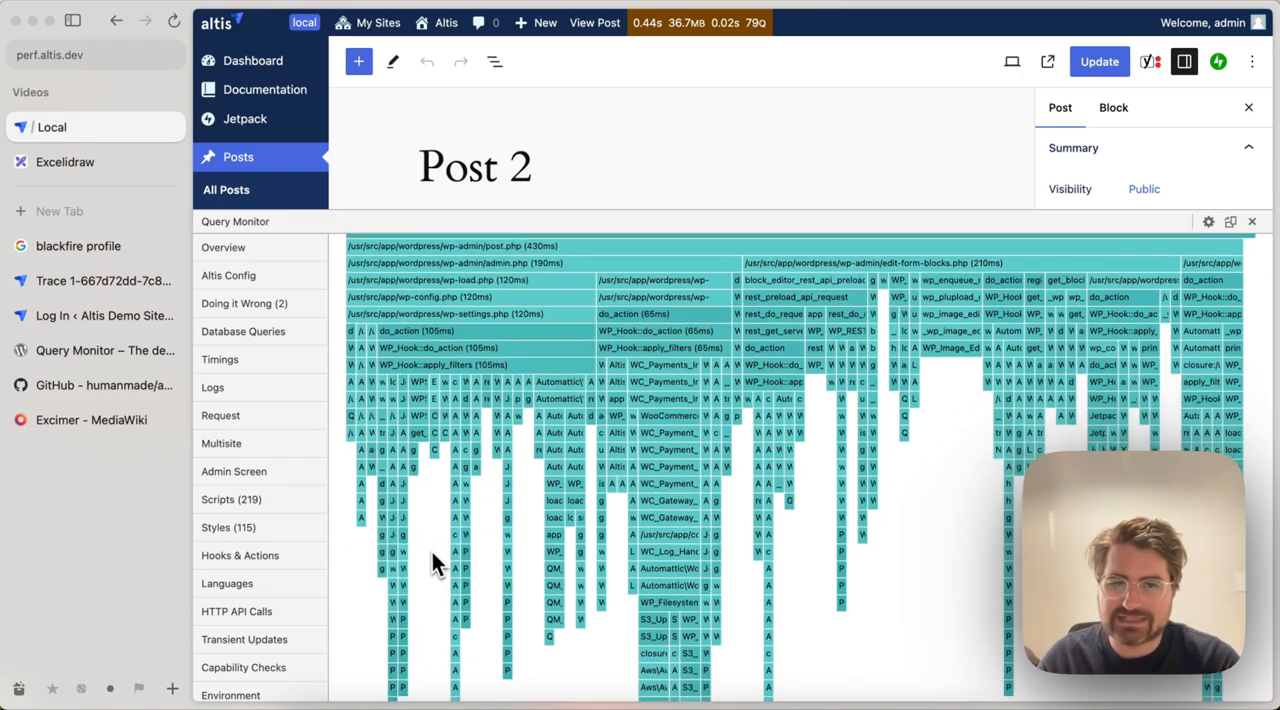
scroll(432, 552, "up", 1)
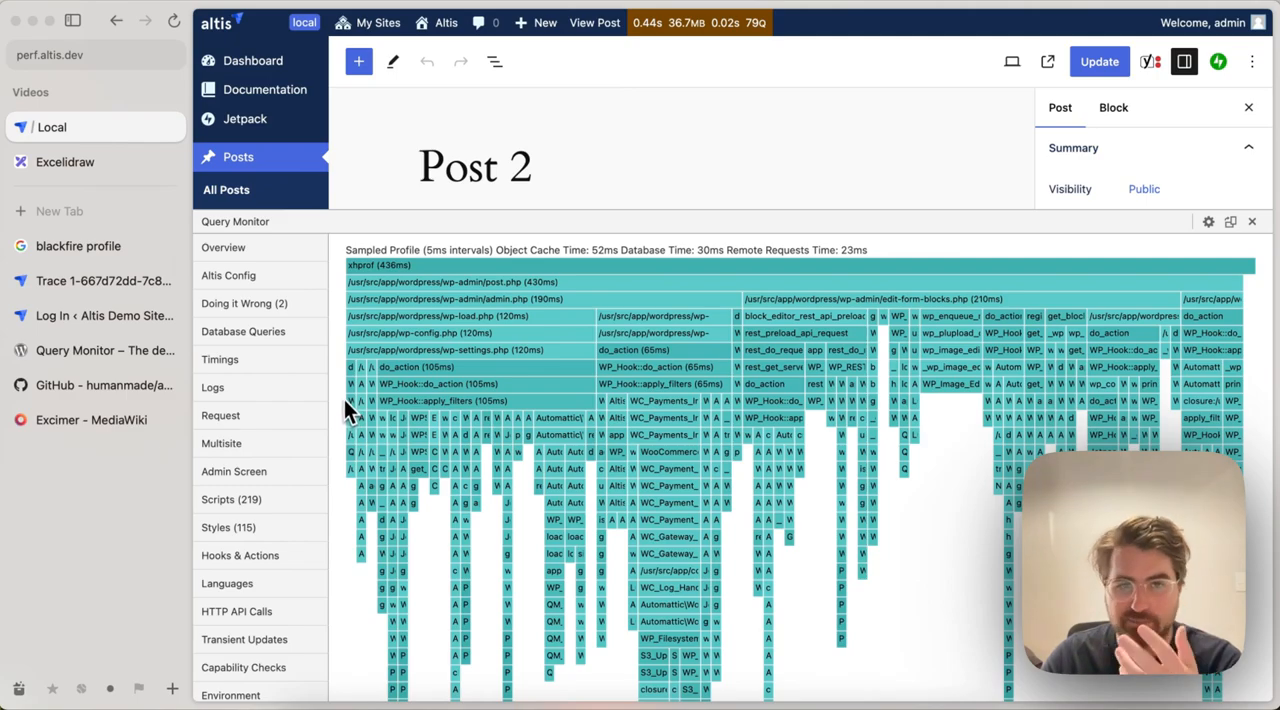
- Zoom into a narrow query-monitor frame and the plugin autoloader stack, returning to the full call tree each time
left_click(349, 466)
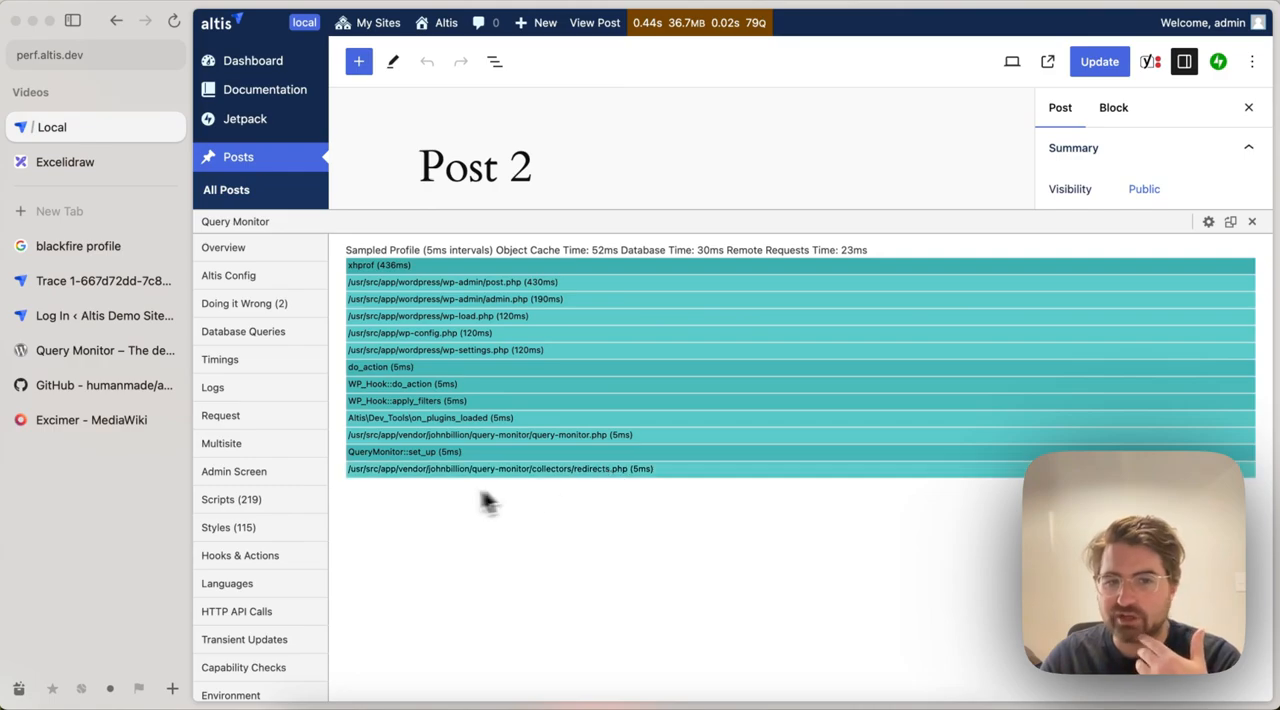
left_click(420, 350)
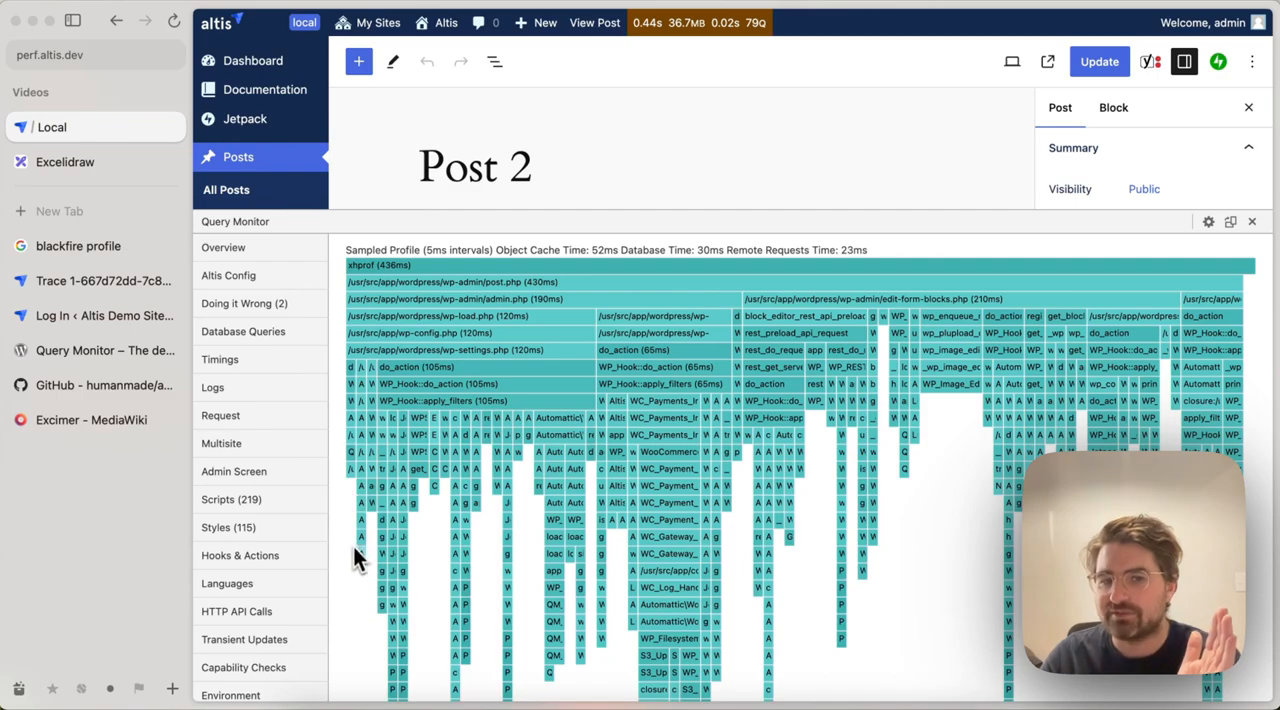
scroll(353, 546, "down", 5)
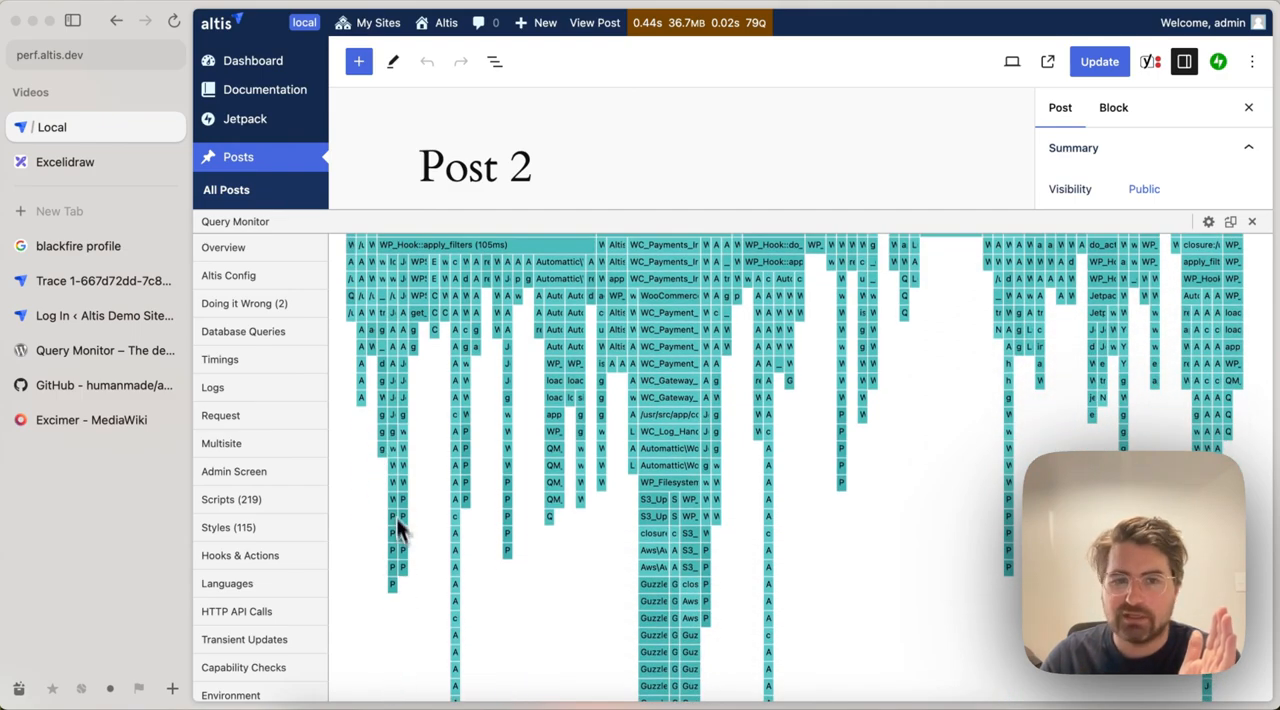
left_click(365, 405)
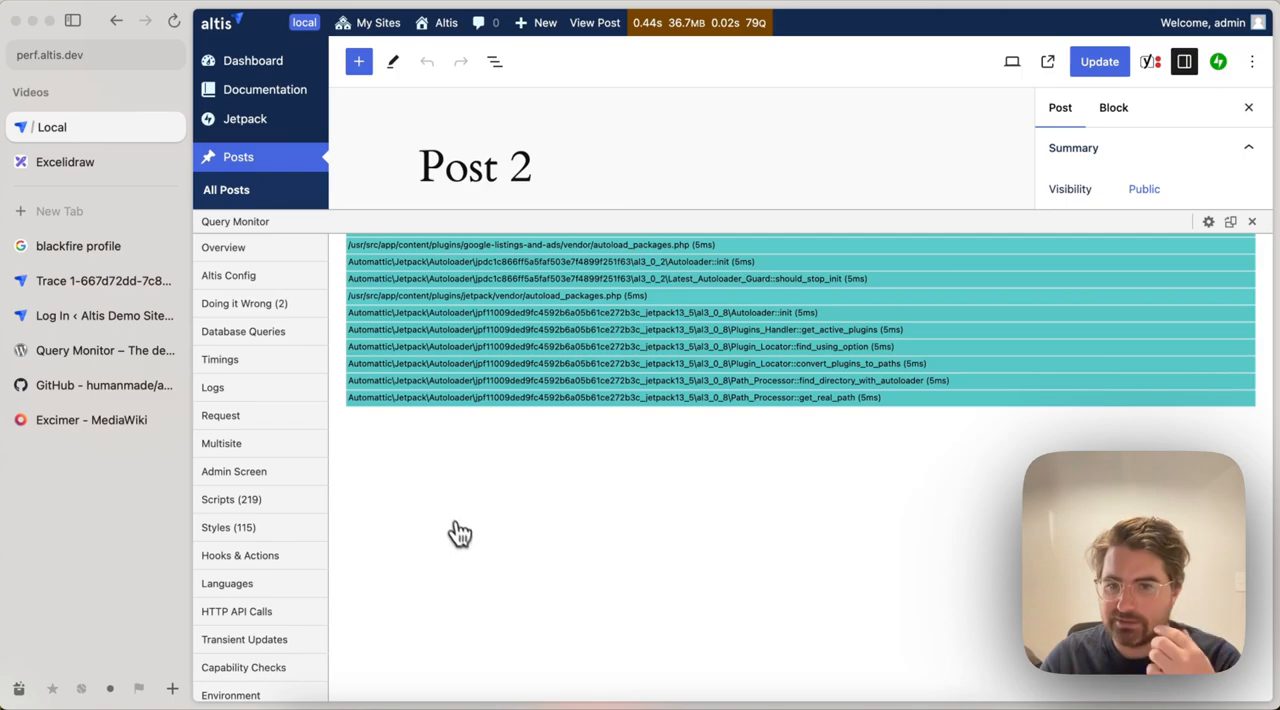
scroll(460, 530, "up", 5)
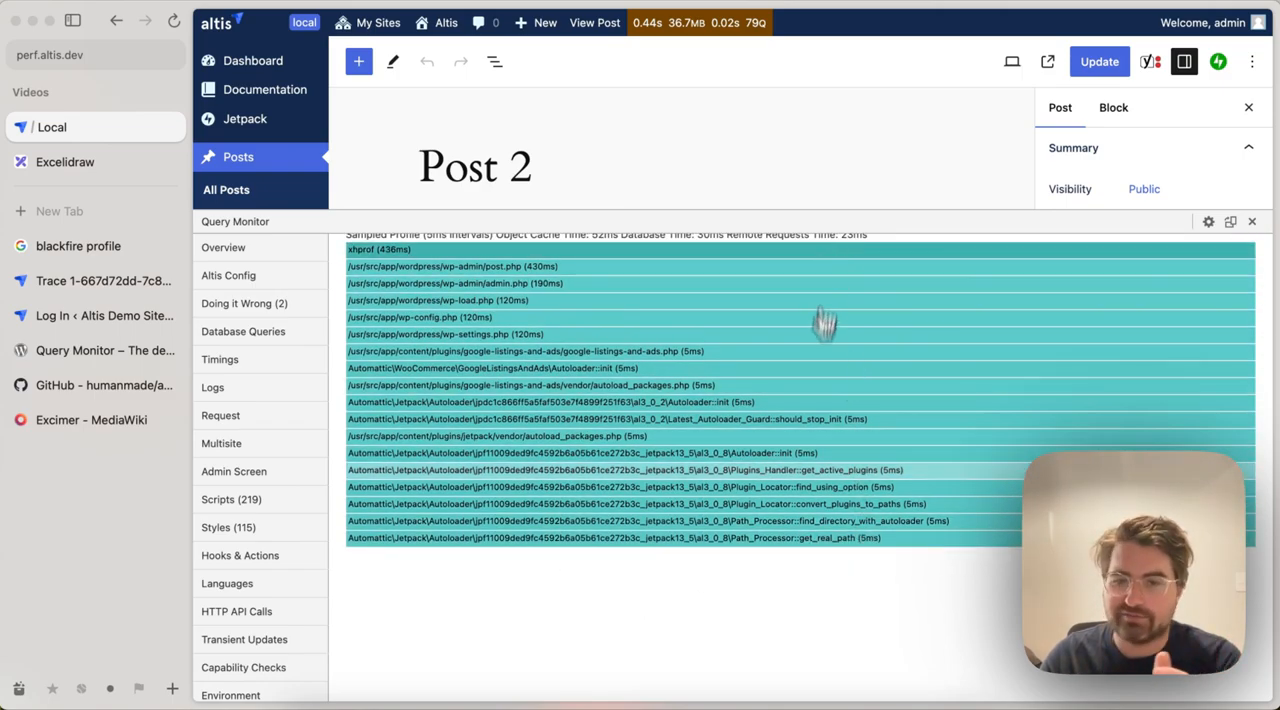
left_click(775, 260)
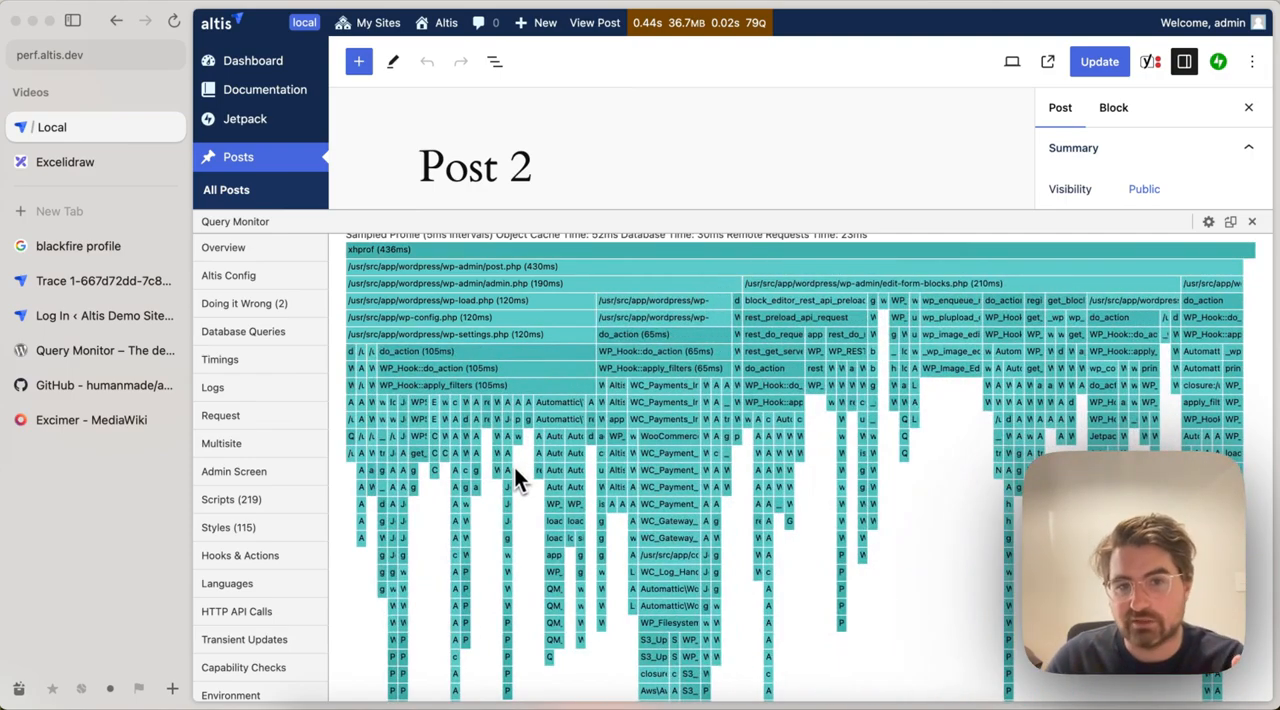
left_click(485, 398)
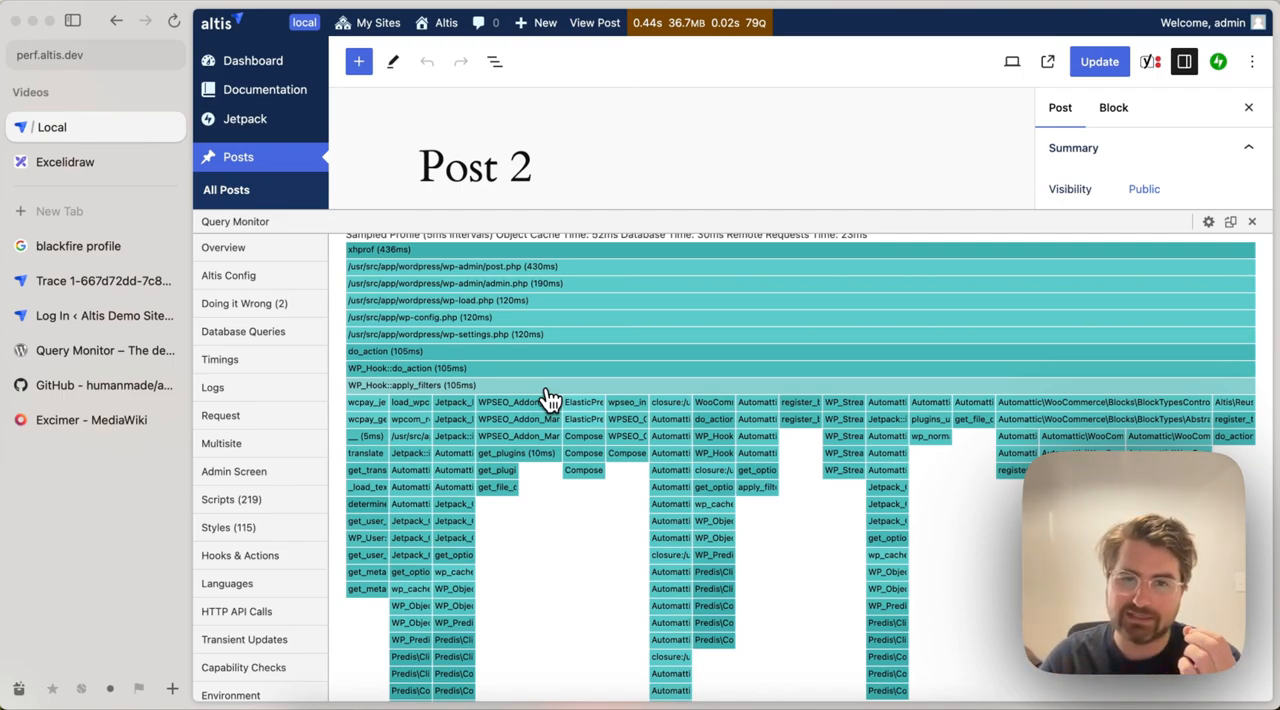
left_click(604, 264)
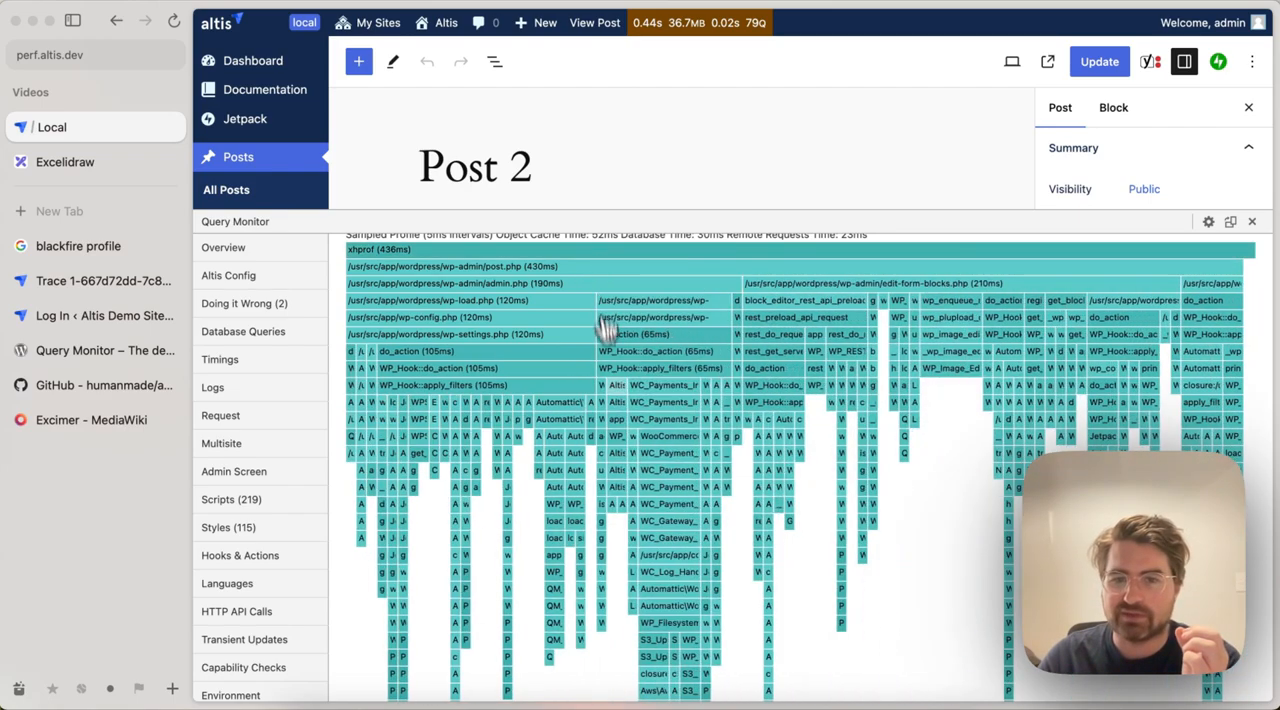
scroll(724, 533, "up", 1)
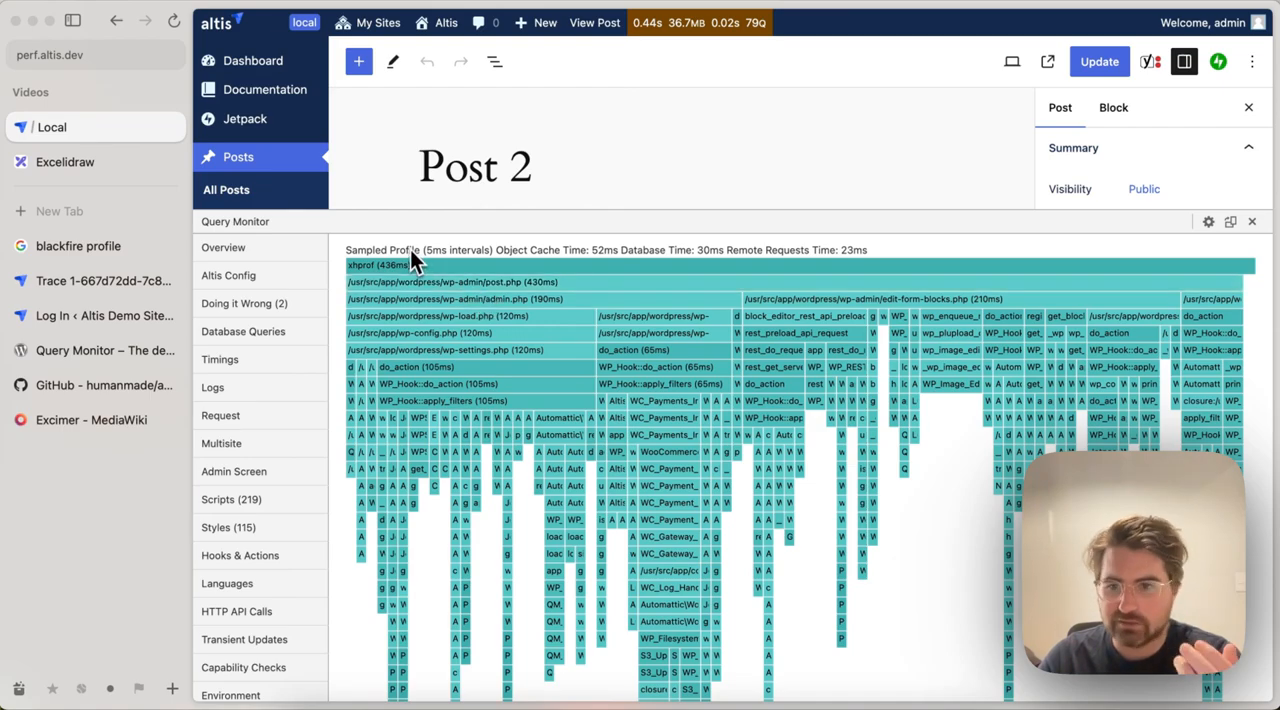
left_click(794, 455)
left_click(770, 440)
scroll(755, 525, "down", 5)
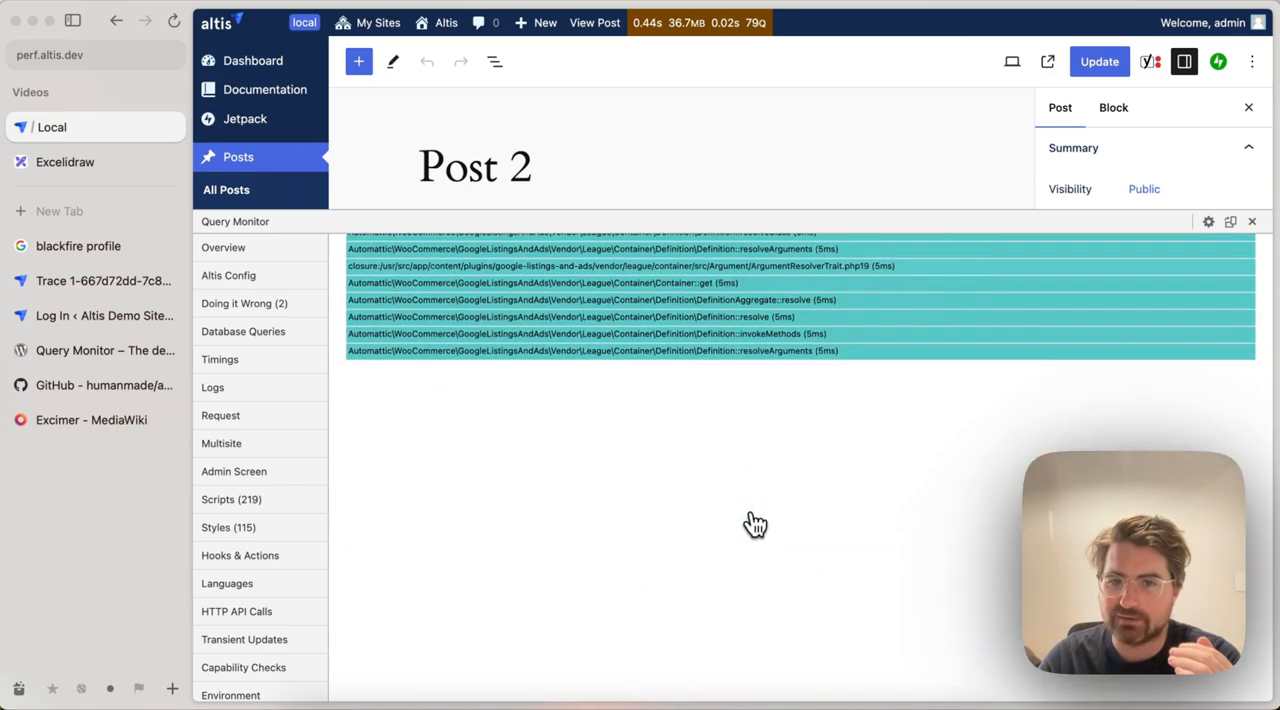
scroll(815, 620, "down", 3)
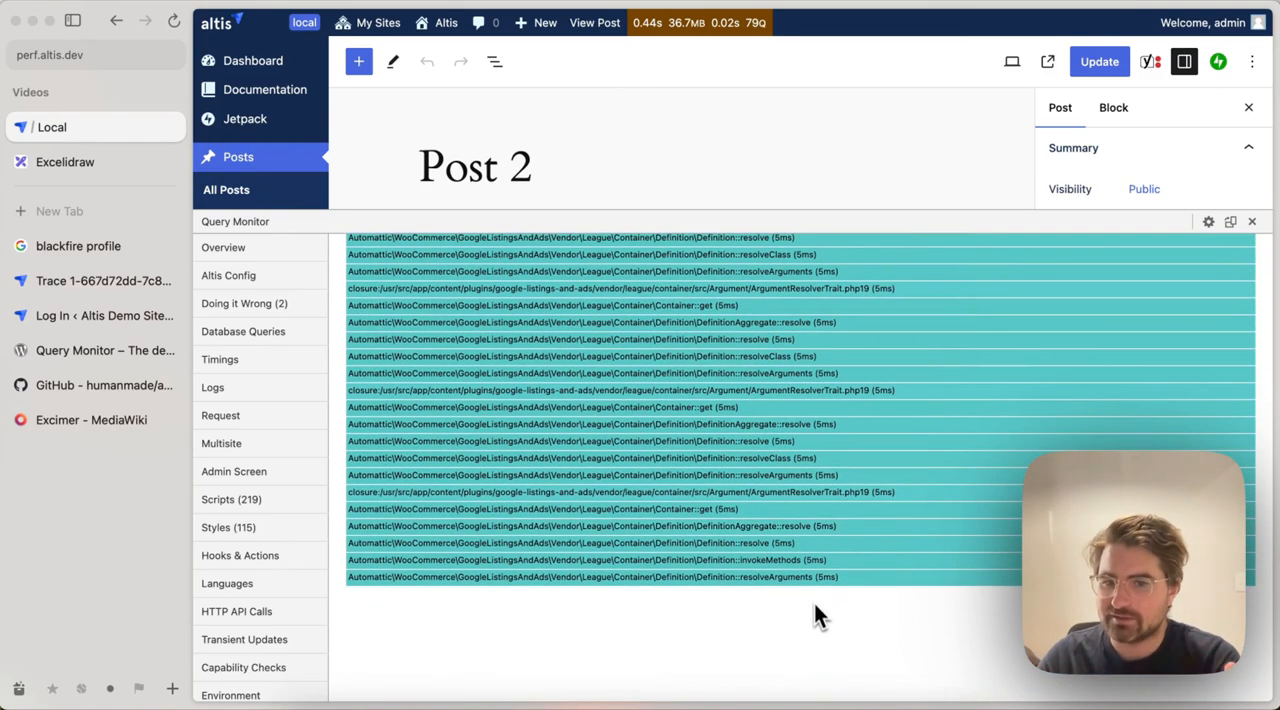
scroll(735, 560, "down", 5)
scroll(770, 500, "down", 5)
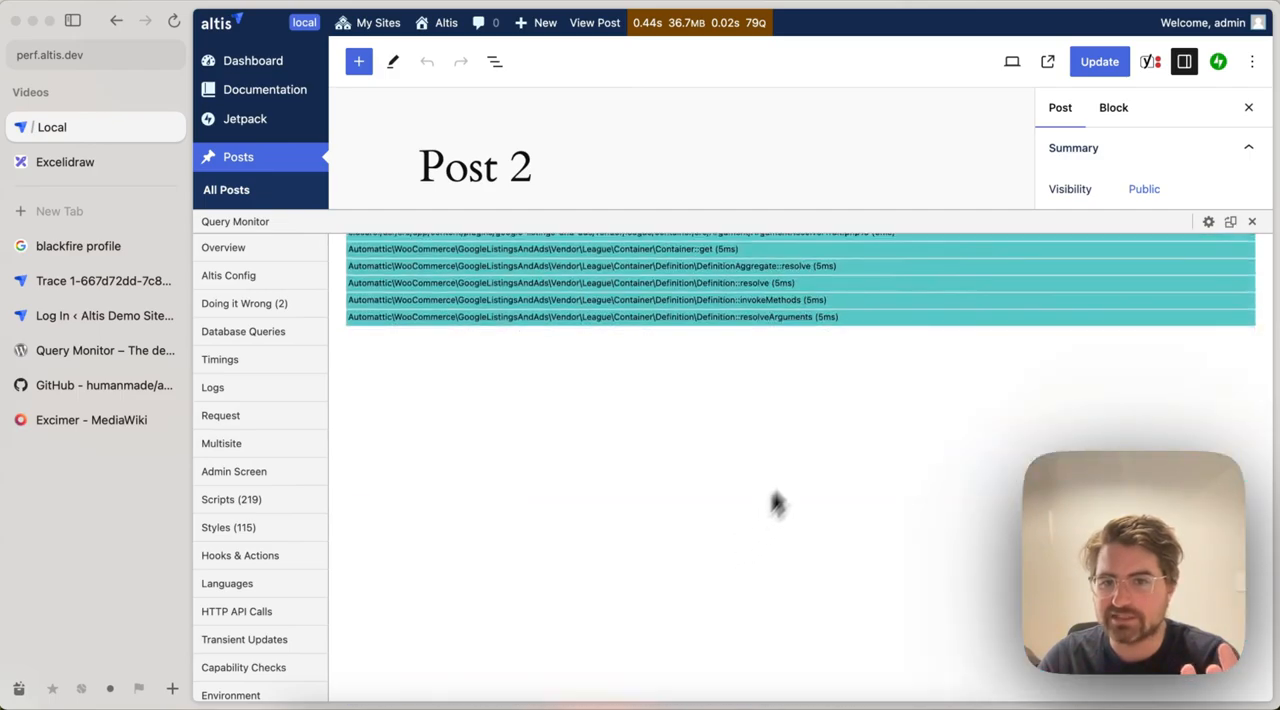
scroll(730, 330, "up", 3)
scroll(735, 328, "up", 8)
scroll(710, 320, "up", 5)
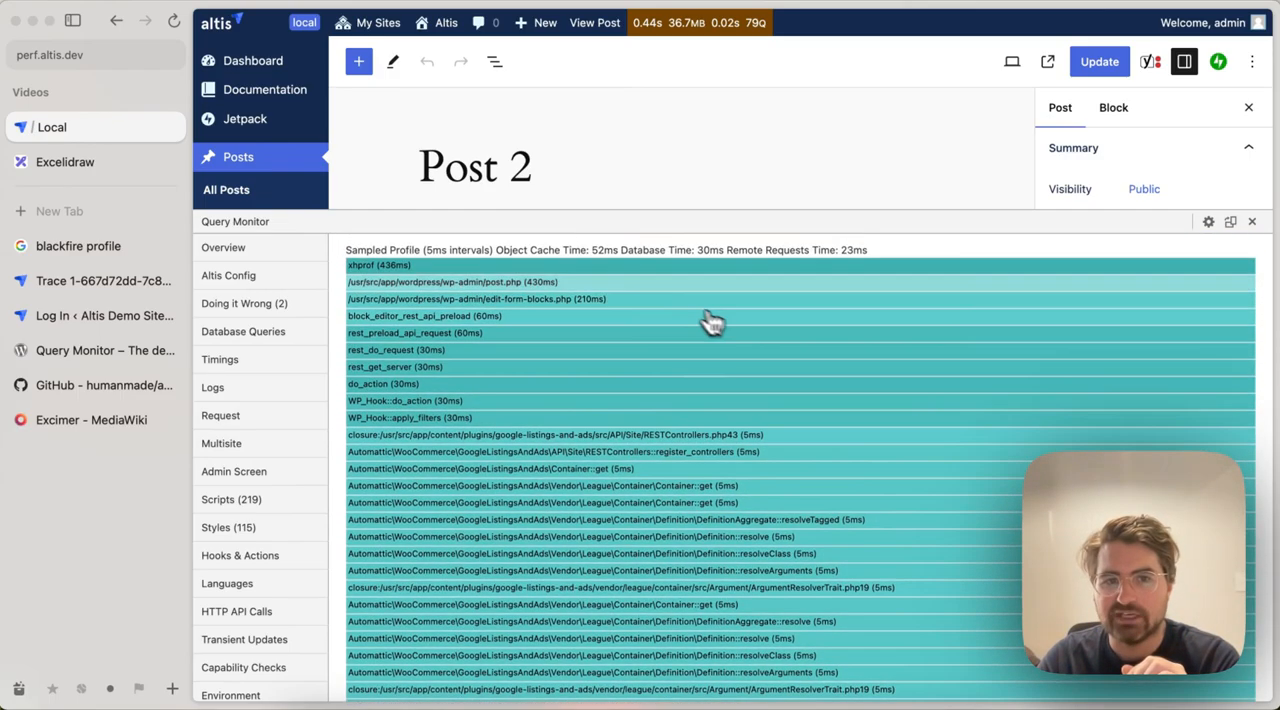
left_click(620, 265)
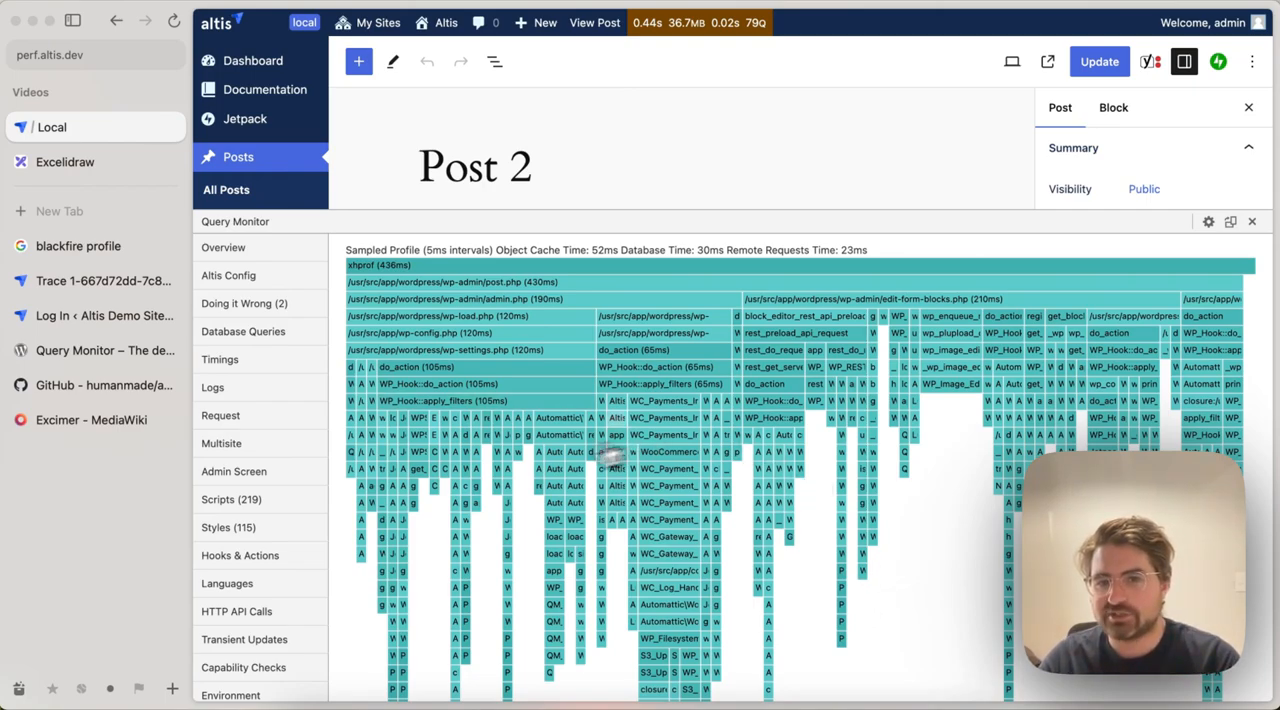
- In VS Code, expand vendor > humanmade > aws-xray > inc and open namespace.php
key("super+Tab")
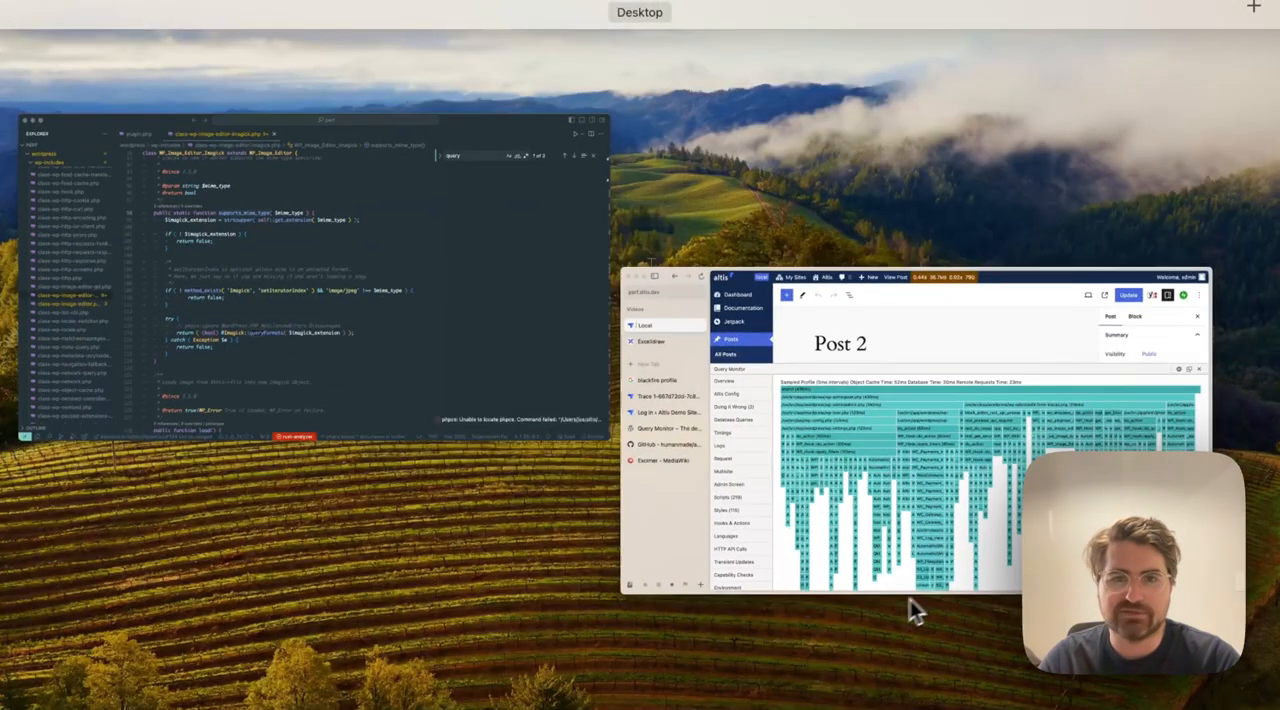
scroll(460, 280, "up", 8)
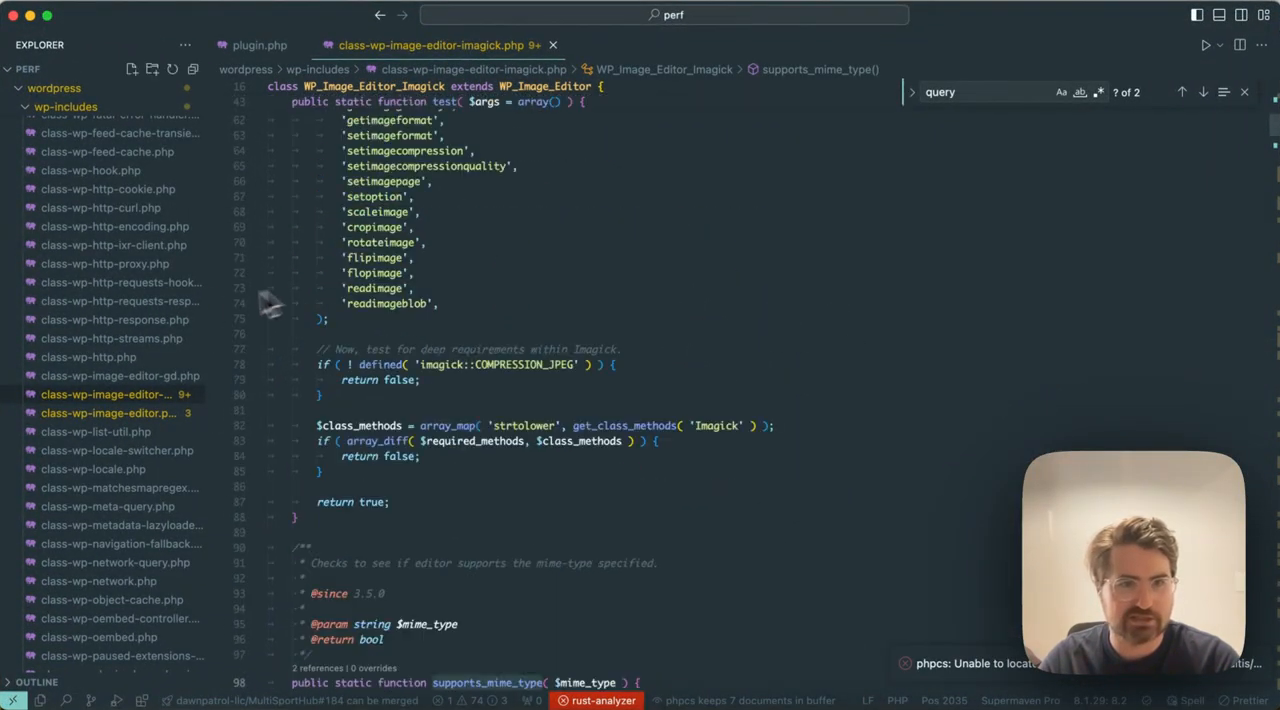
scroll(80, 316, "up", 10)
scroll(80, 316, "up", 5)
left_click(60, 287)
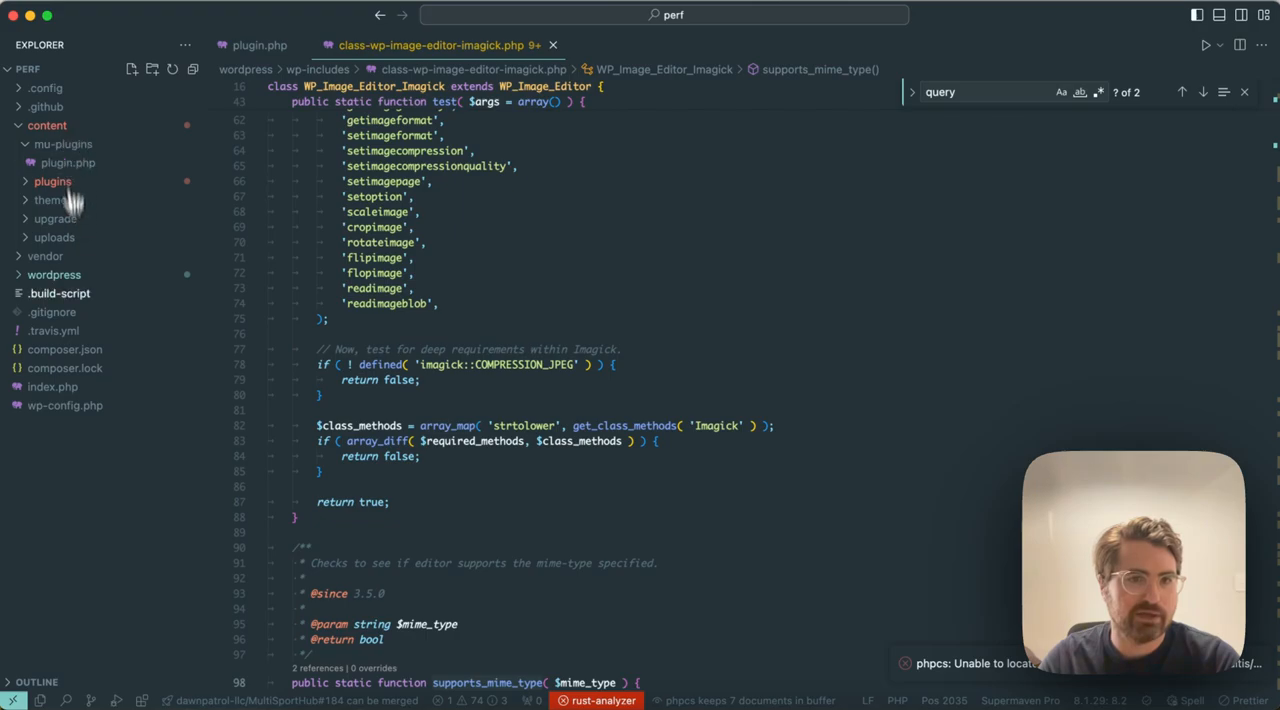
left_click(45, 256)
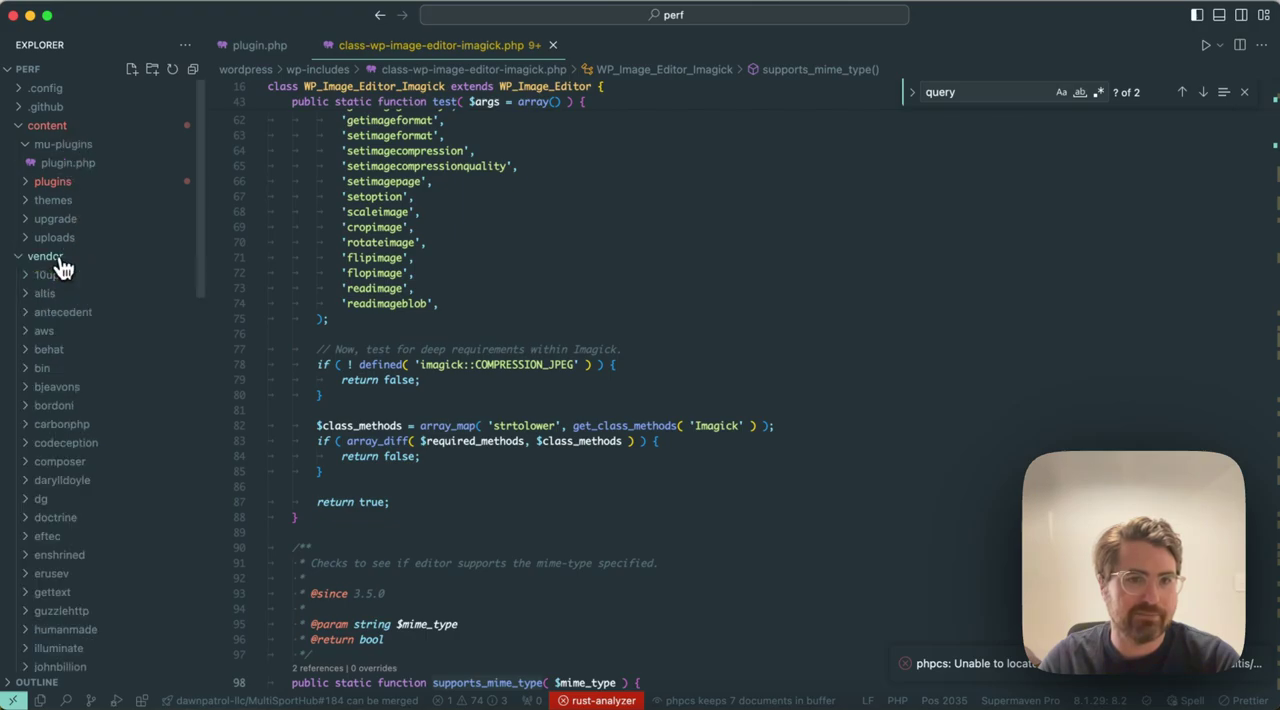
scroll(90, 500, "down", 4)
left_click(65, 502)
scroll(95, 550, "down", 2)
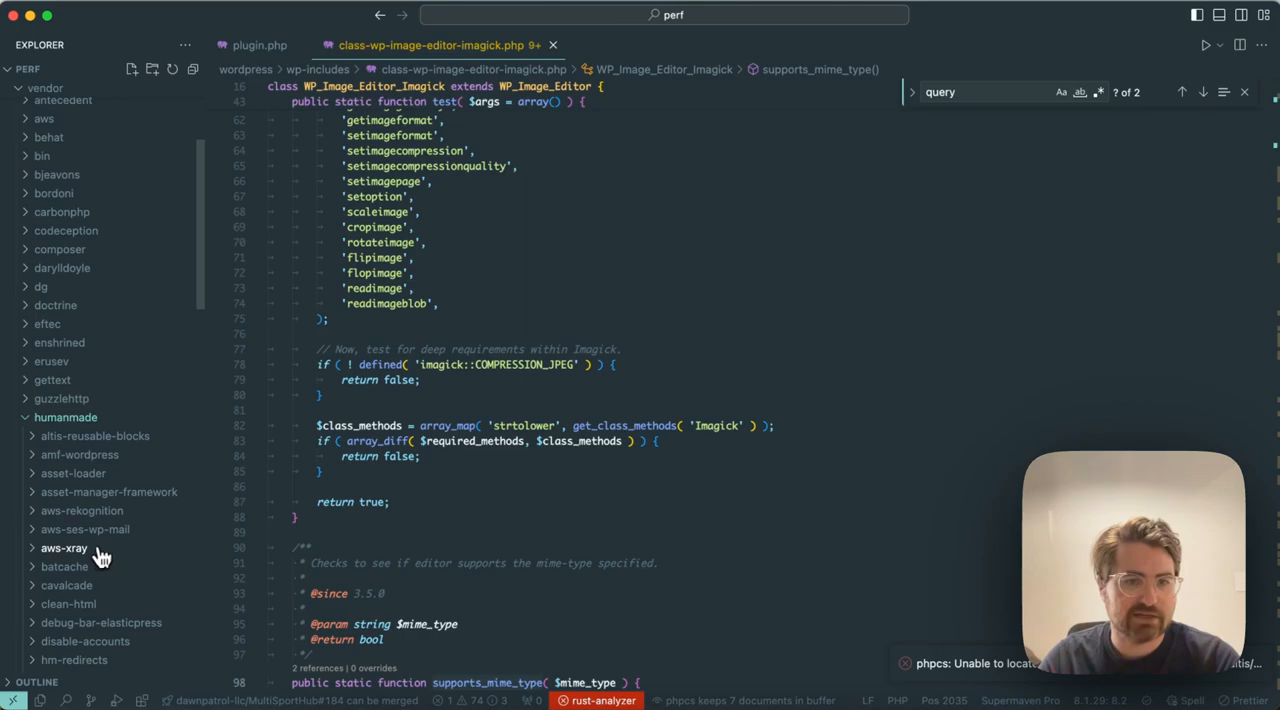
left_click(64, 548)
left_click(55, 604)
left_click(95, 660)
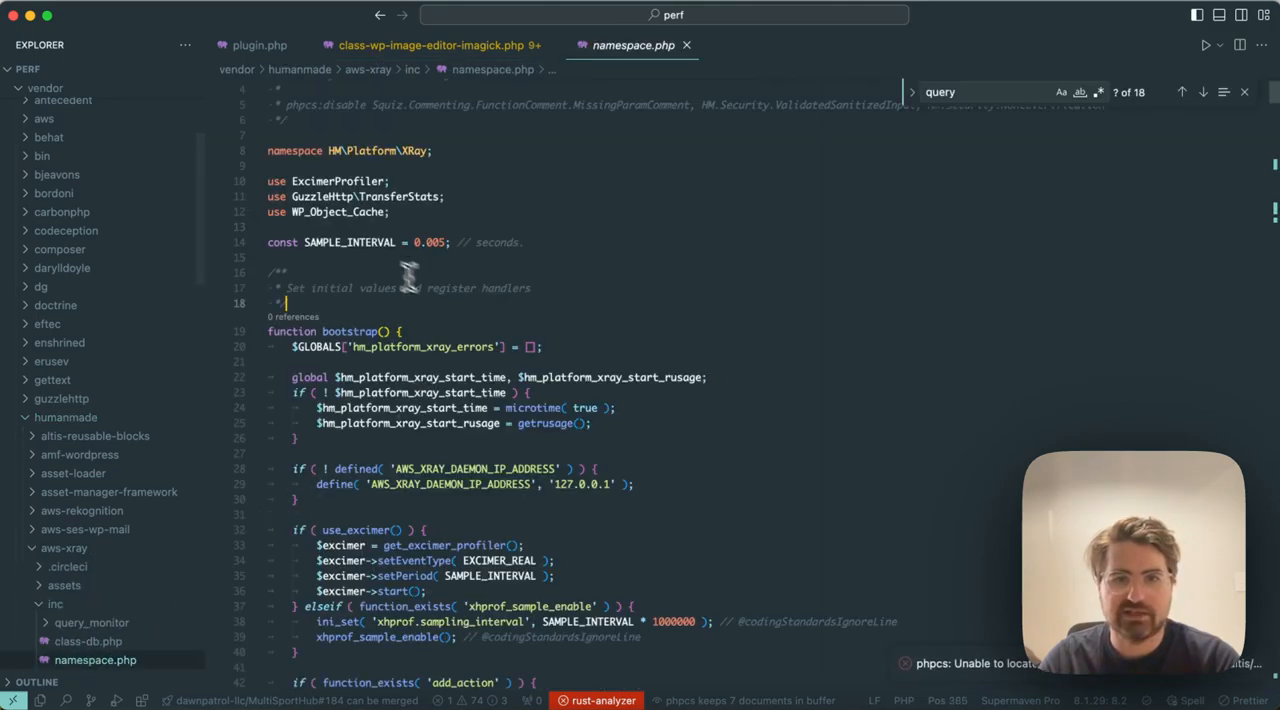
- Edit the digits of the SAMPLE_INTERVAL constant's 0.005 second value
left_click(360, 242)
double_click(432, 242)
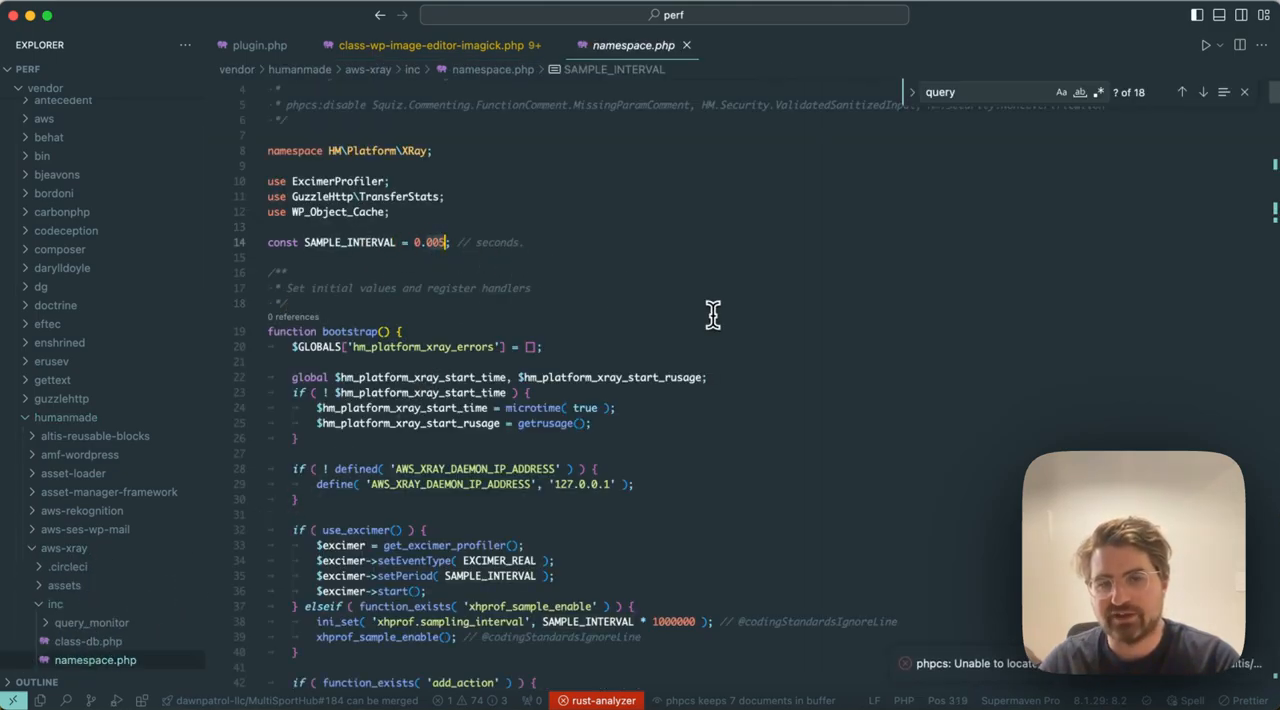
key("Right")
key("BackSpace")
- Reload for a fresh profile, focus the WC_Payment_Gateways branch, then zoom back to the full request
key("super+Tab")
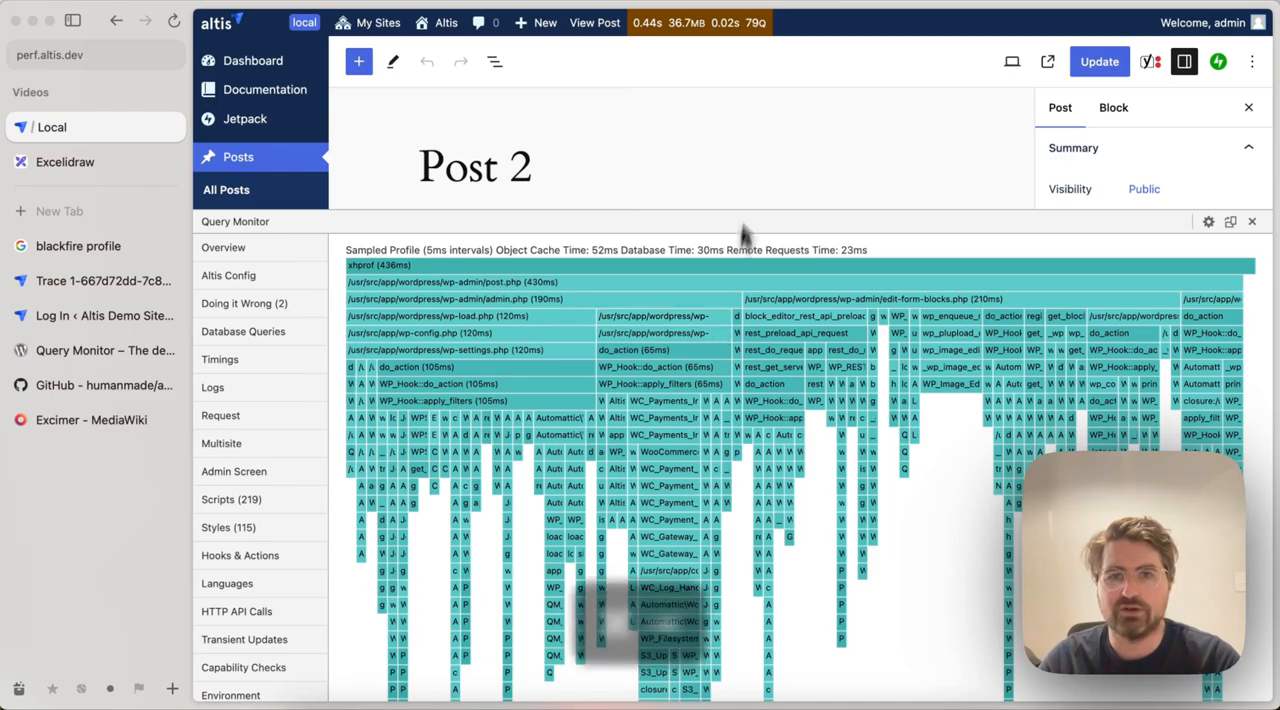
key("super+r")
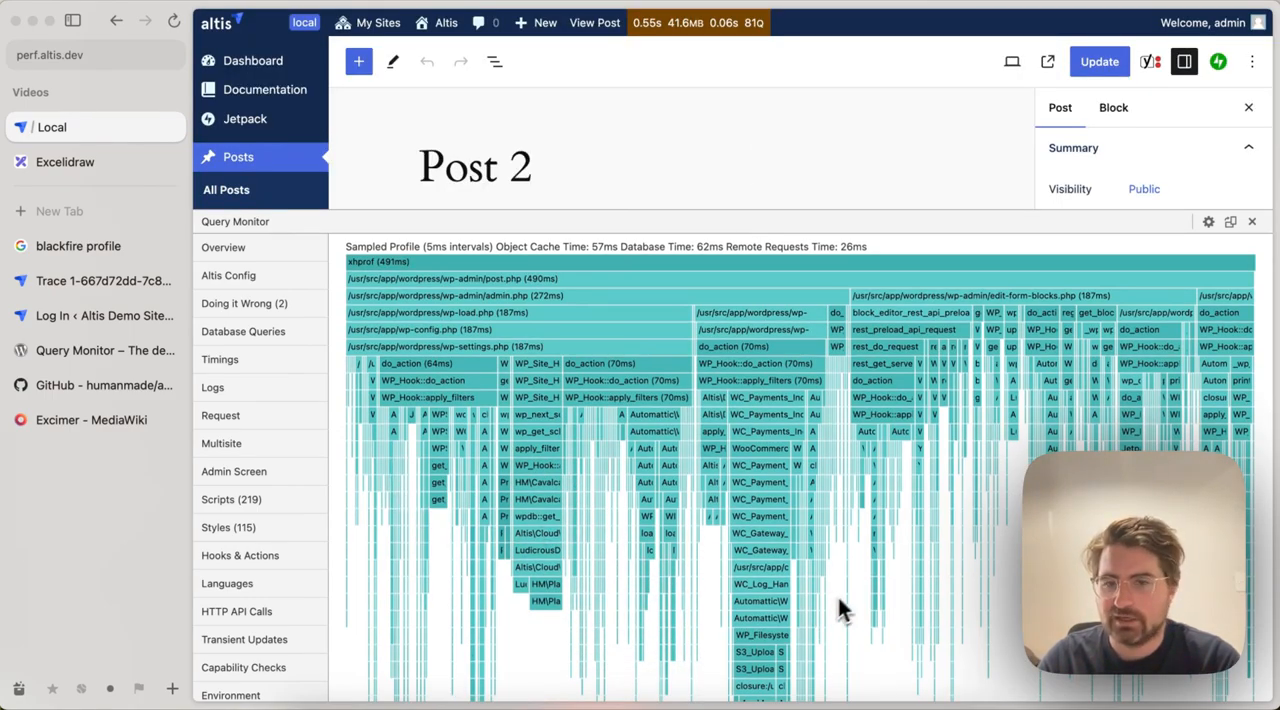
scroll(850, 587, "down", 3)
scroll(850, 587, "down", 3)
scroll(849, 599, "up", 6)
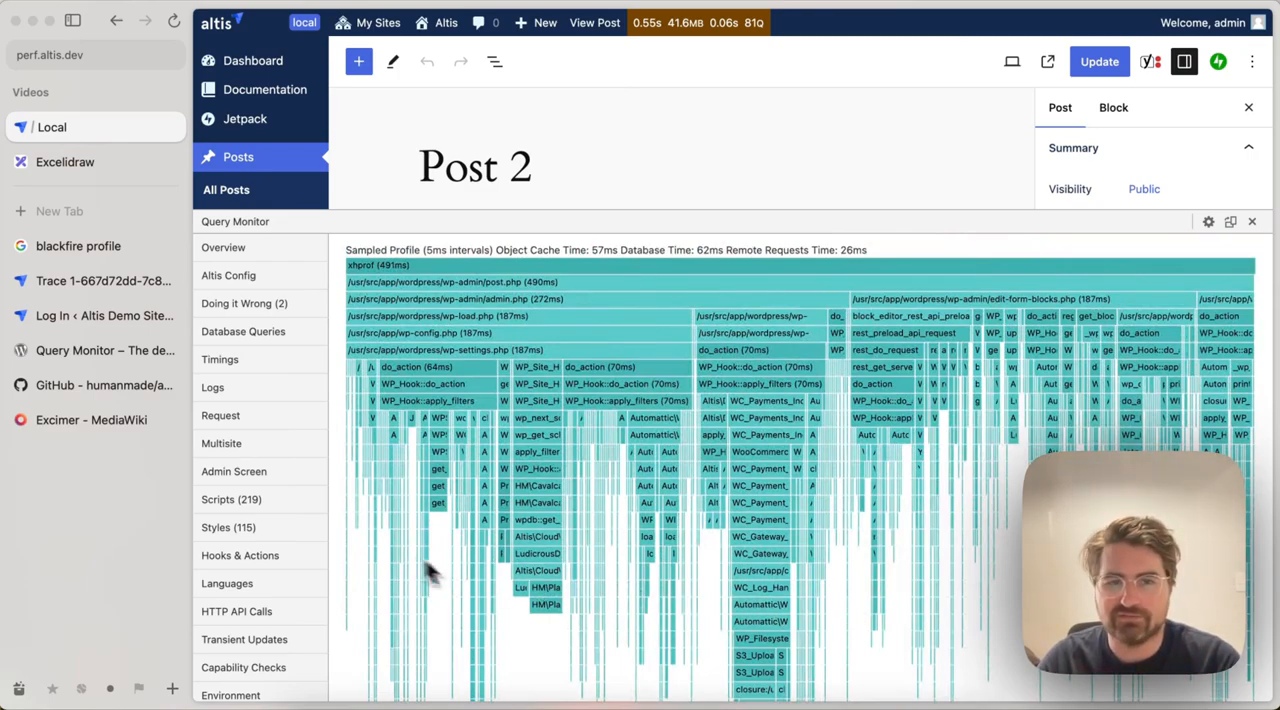
scroll(768, 625, "down", 3)
scroll(768, 625, "down", 1)
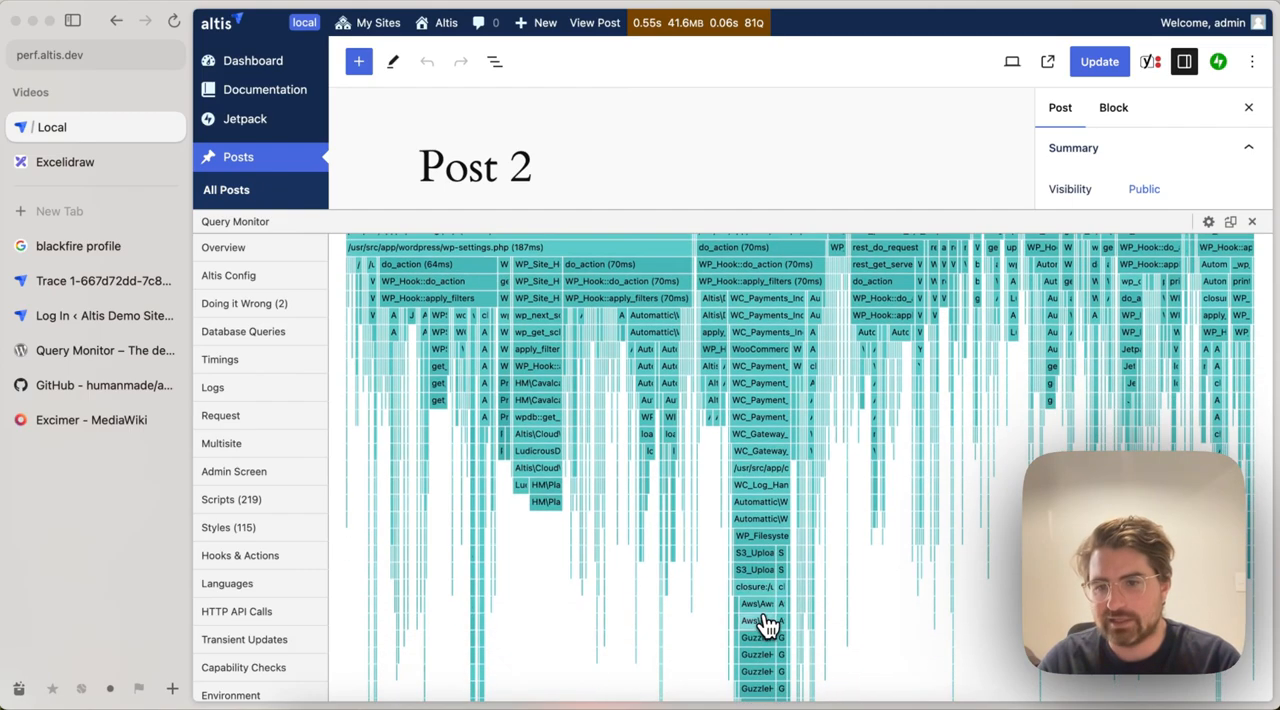
scroll(763, 625, "up", 2)
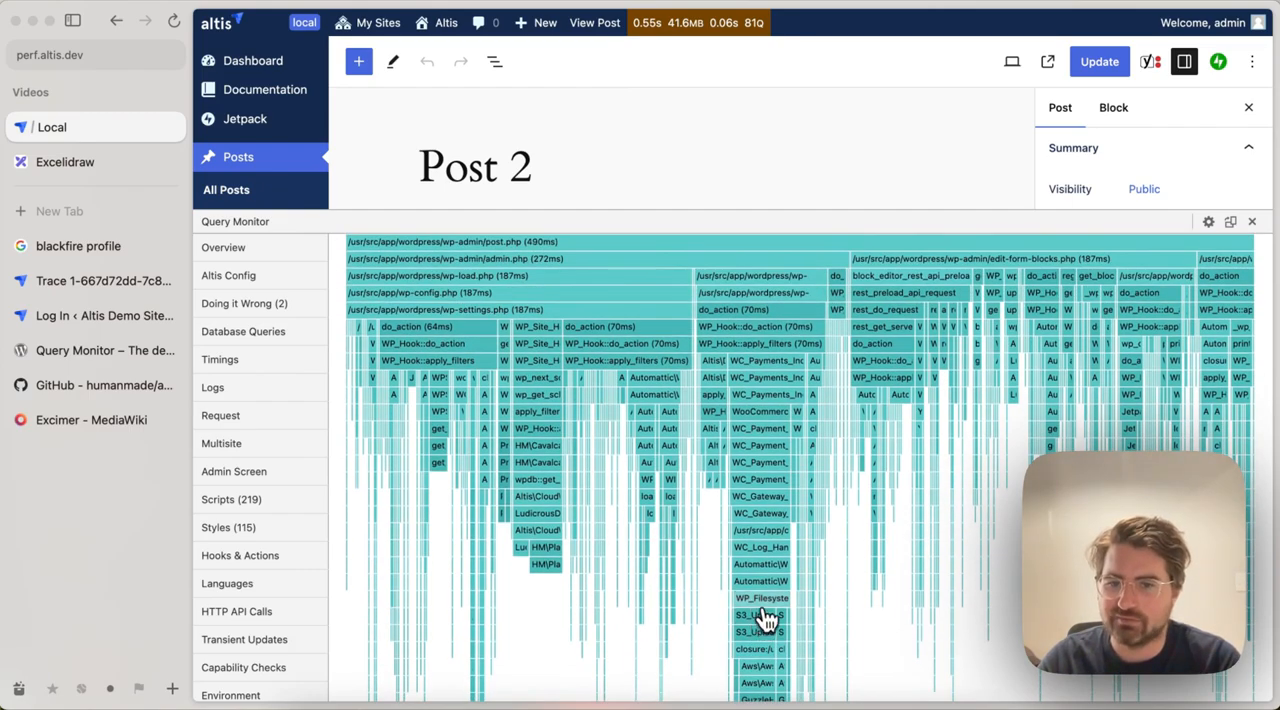
left_click(770, 468)
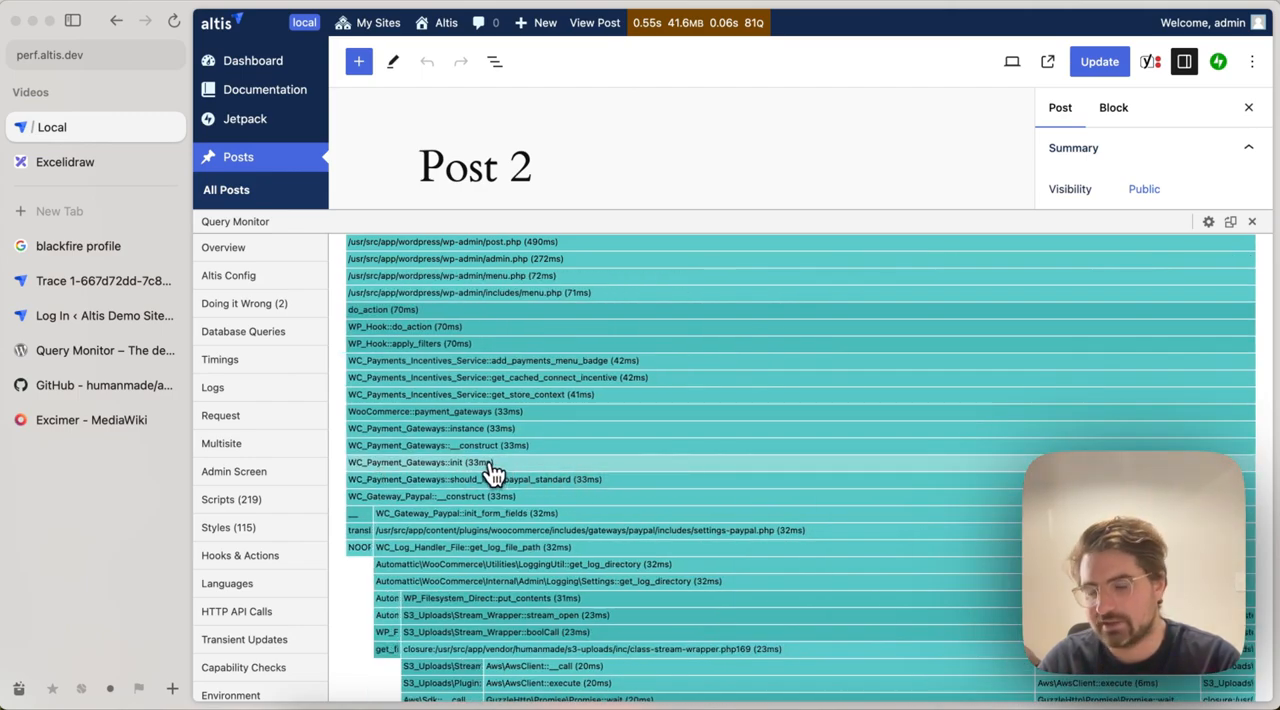
scroll(490, 472, "down", 5)
scroll(490, 472, "down", 3)
scroll(490, 472, "up", 6)
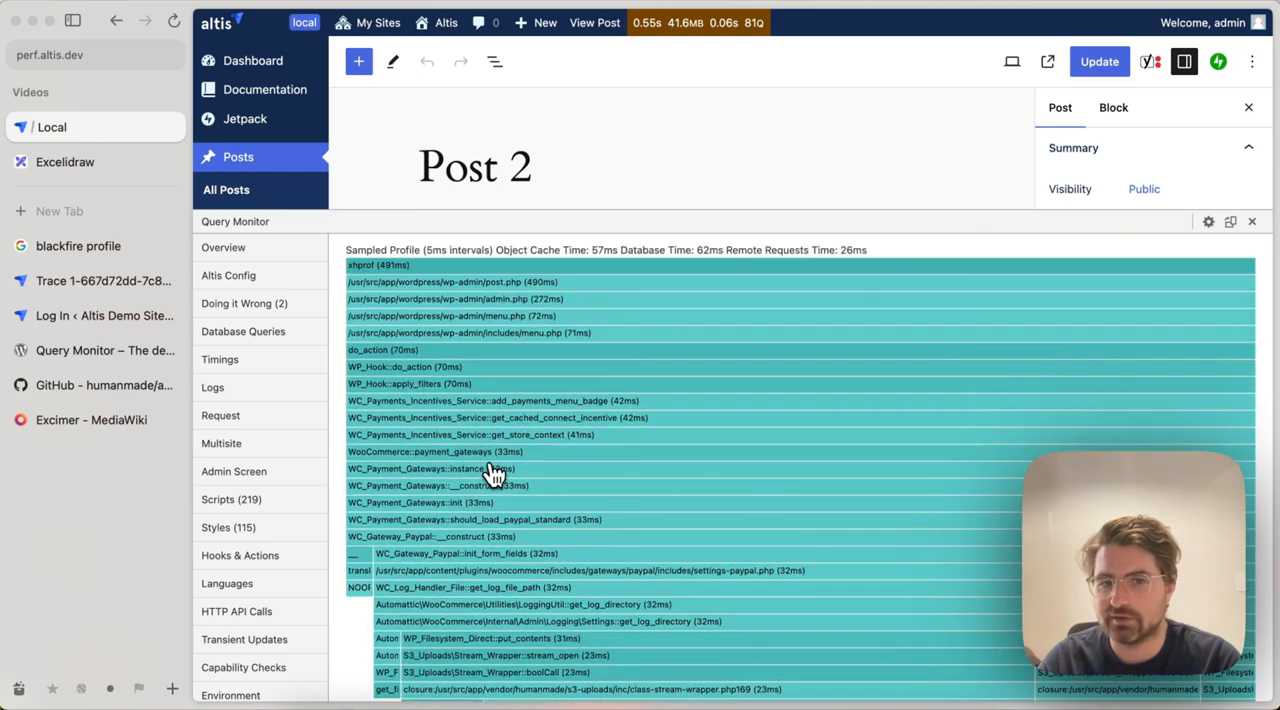
scroll(720, 500, "down", 4)
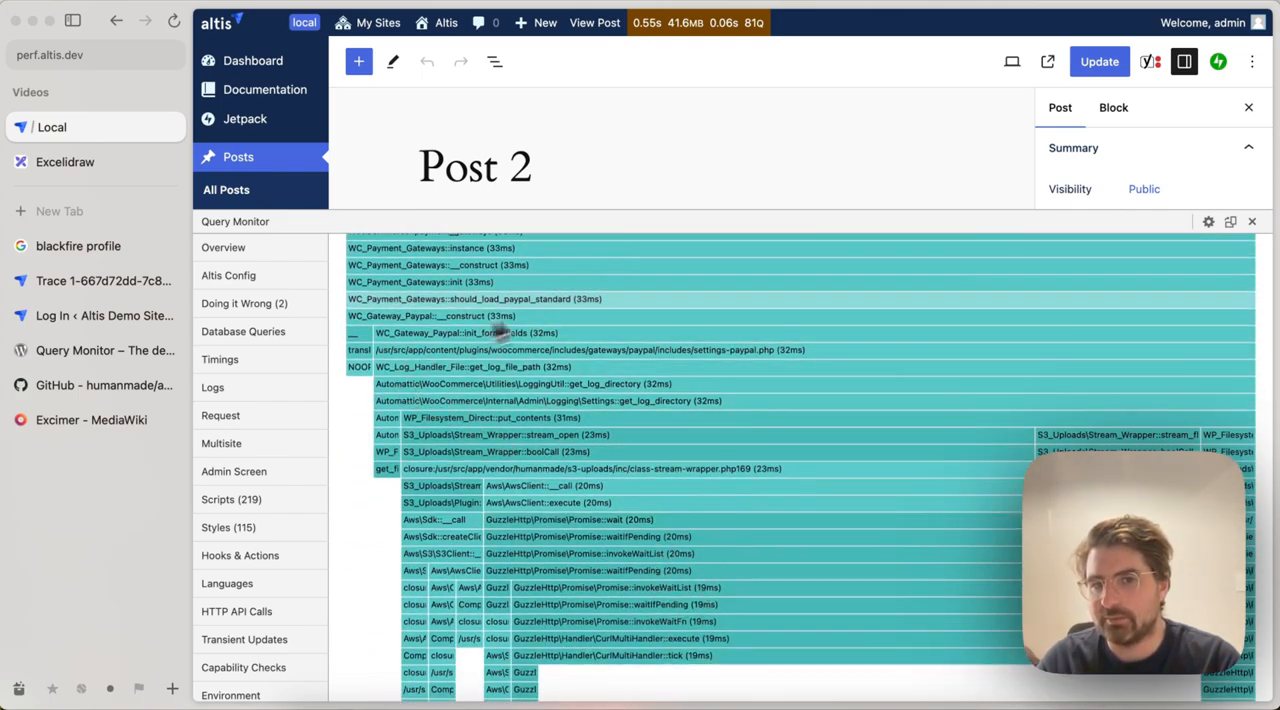
scroll(587, 400, "down", 5)
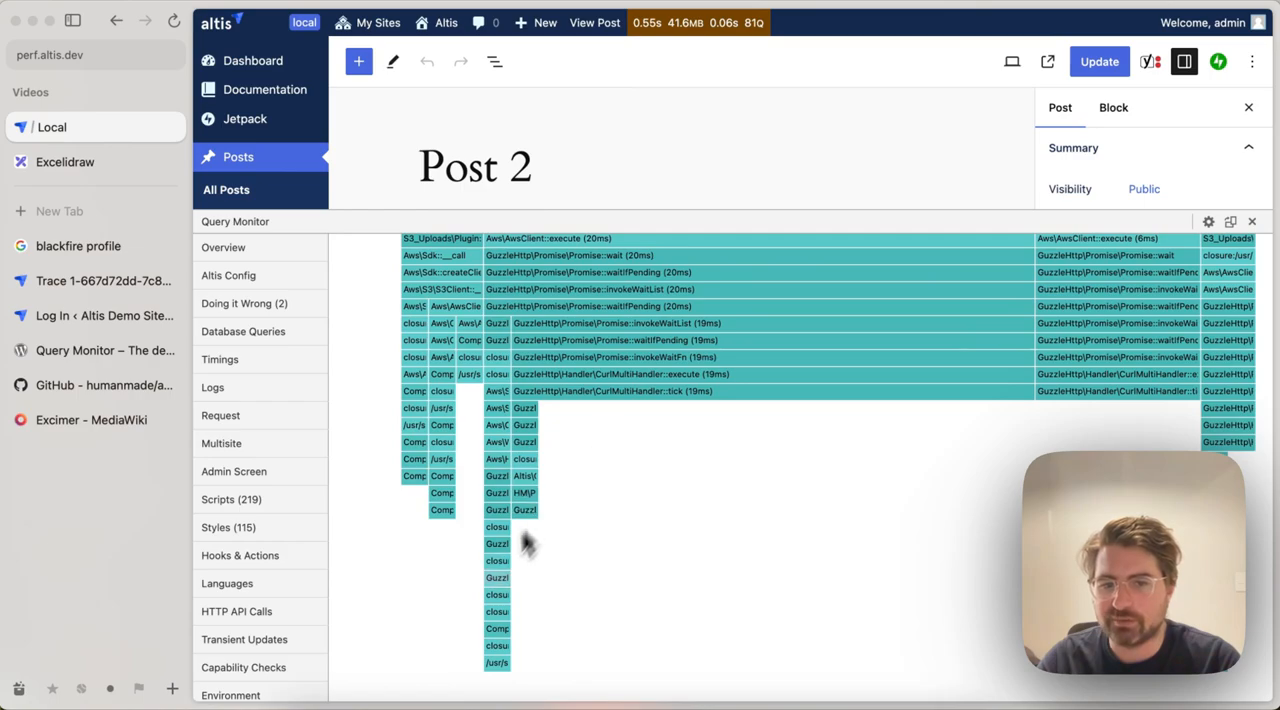
scroll(503, 664, "up", 10)
left_click(614, 266)
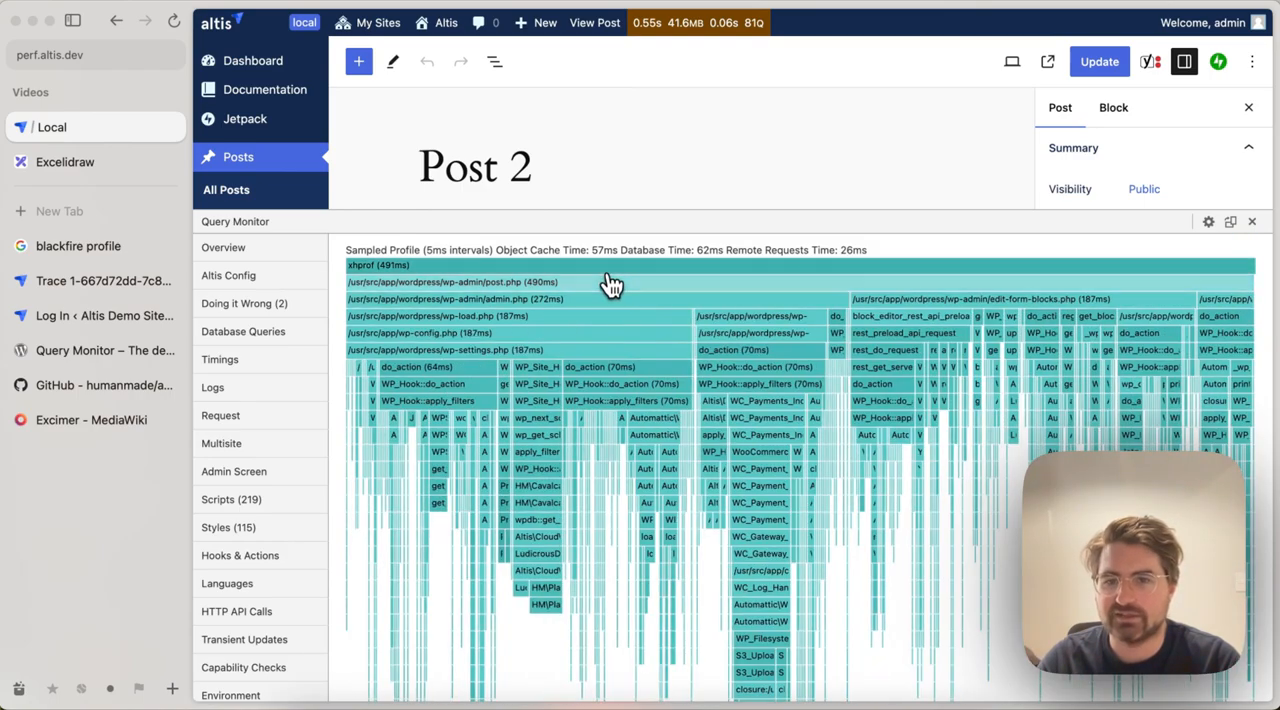
- Undo the SAMPLE_INTERVAL edit in namespace.php, reload the profile, then open the demo site's X-Ray trace
key("super+r")
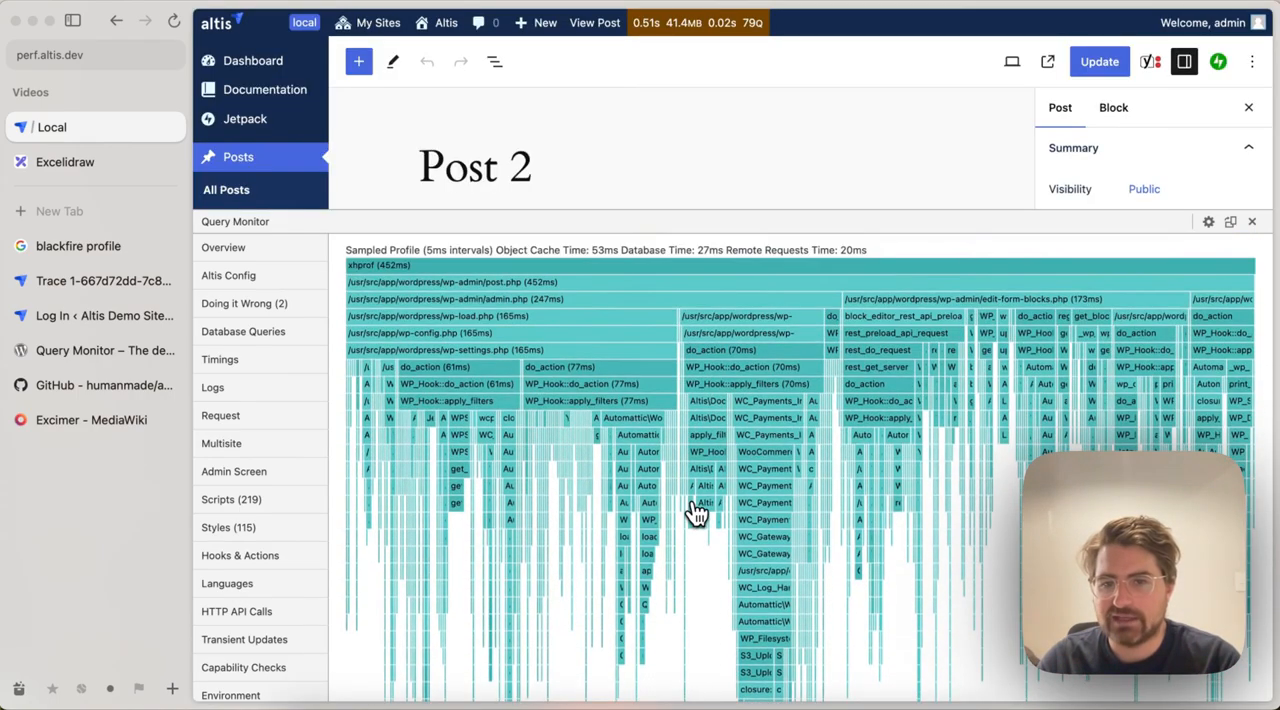
key("super+Tab")
key("super+z")
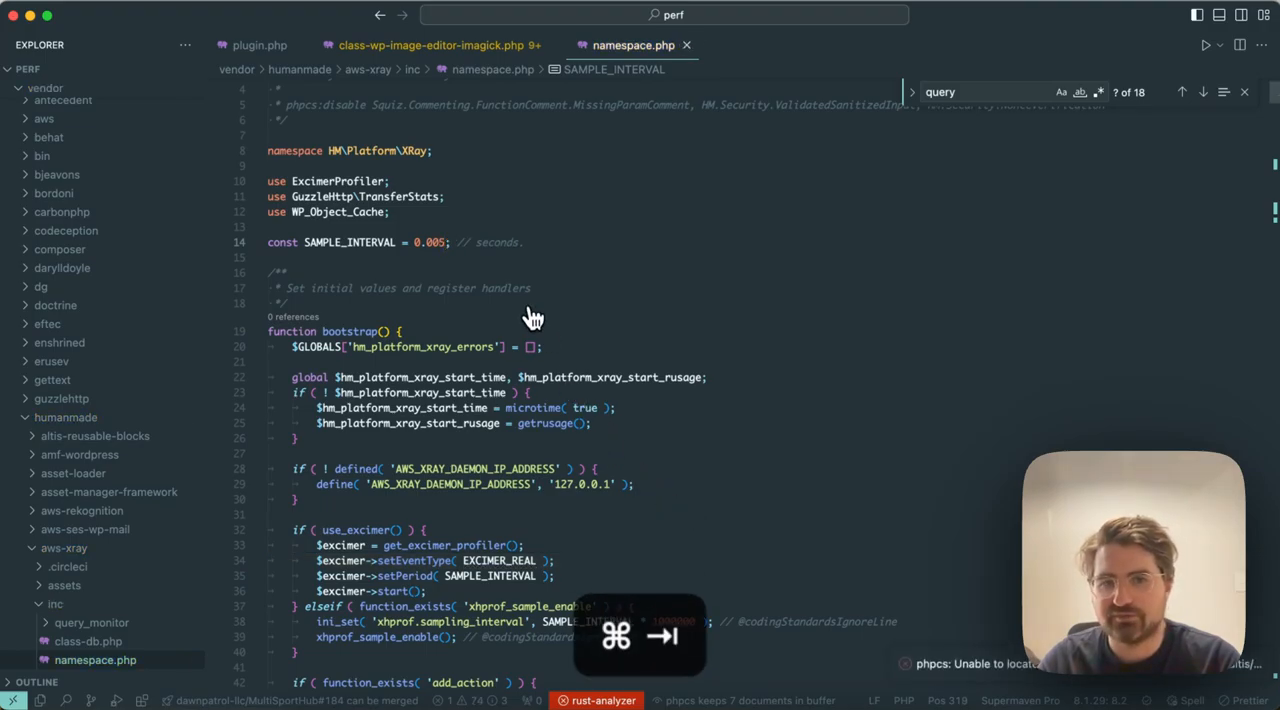
key("super+Tab")
key("super+r")
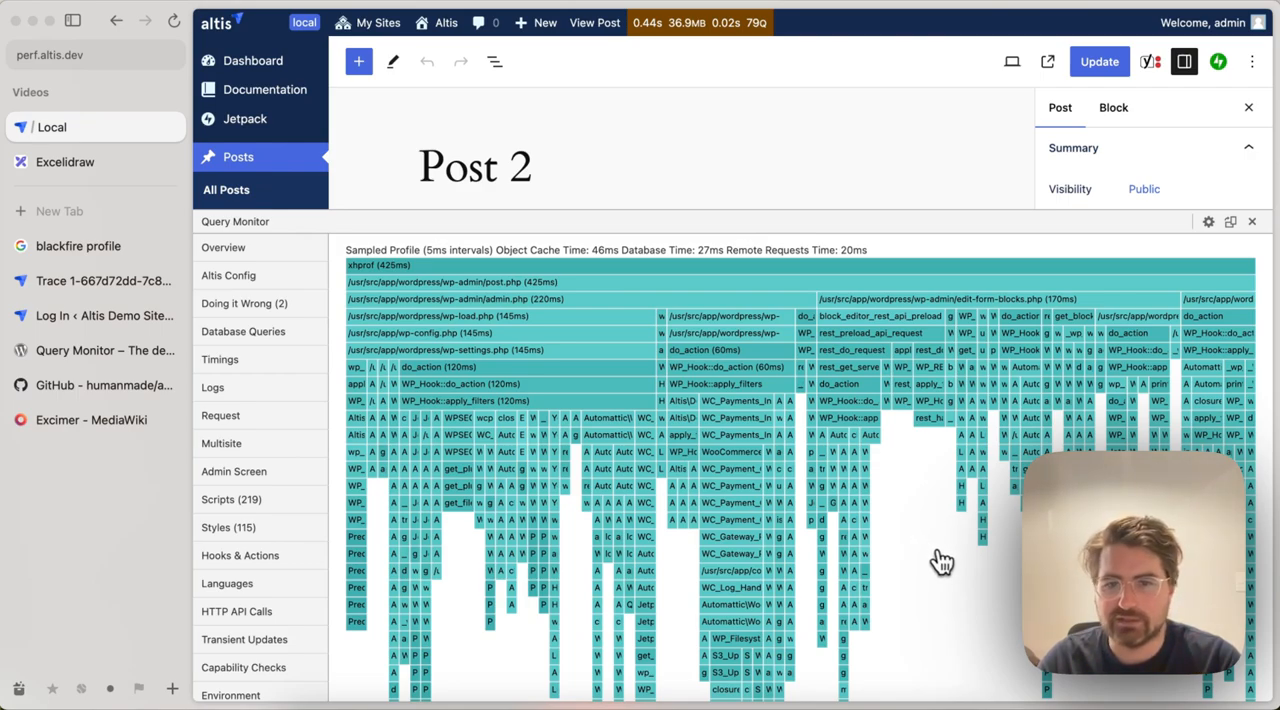
scroll(958, 575, "down", 5)
scroll(958, 575, "up", 5)
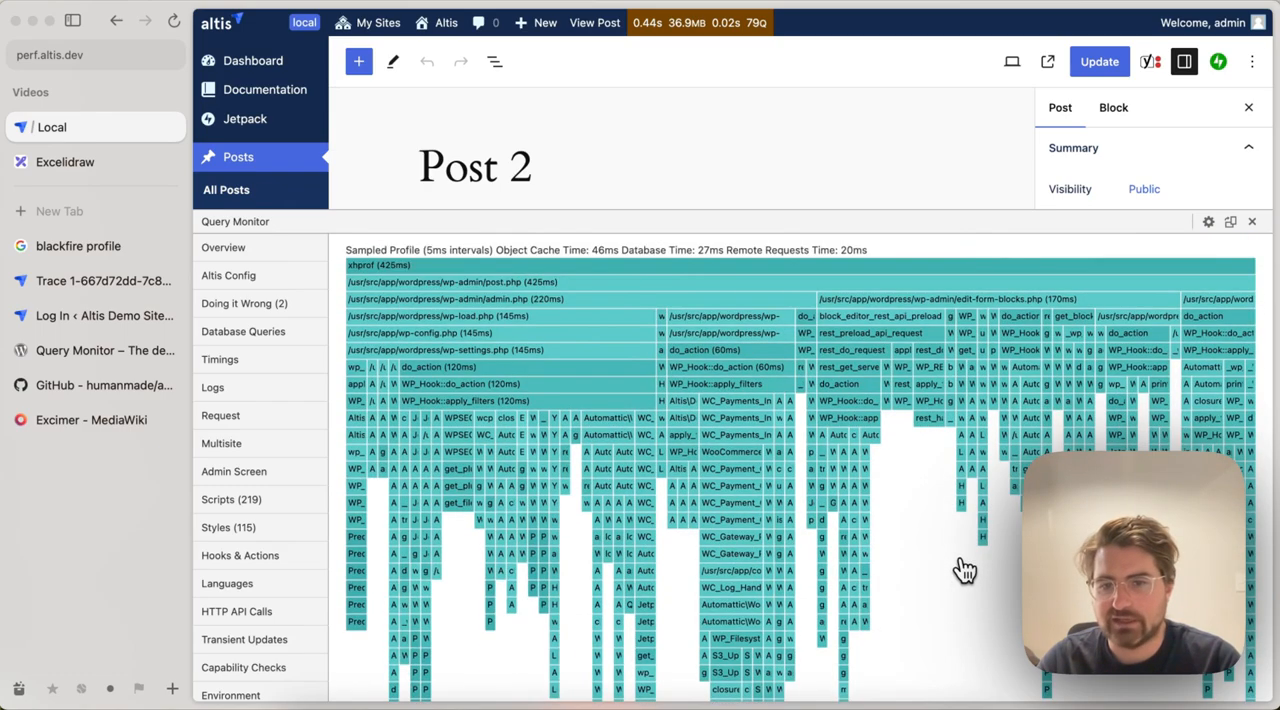
left_click(97, 280)
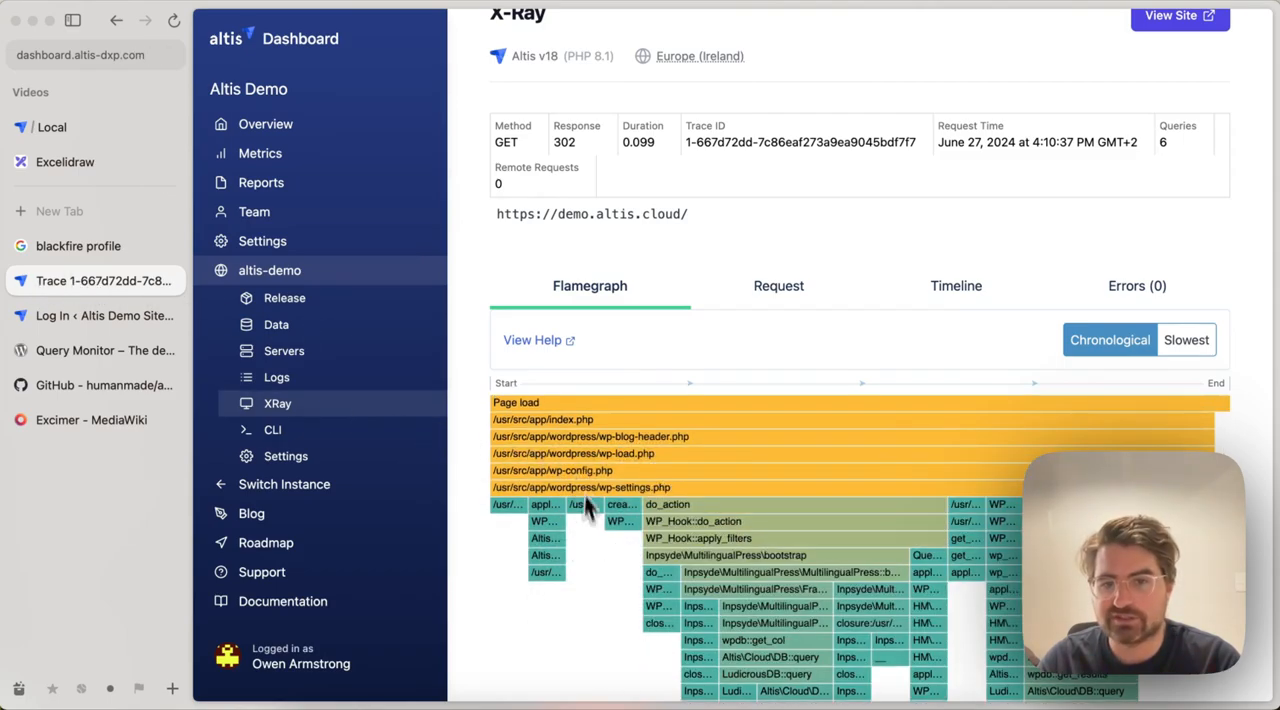
scroll(548, 543, "down", 3)
scroll(548, 543, "up", 3)
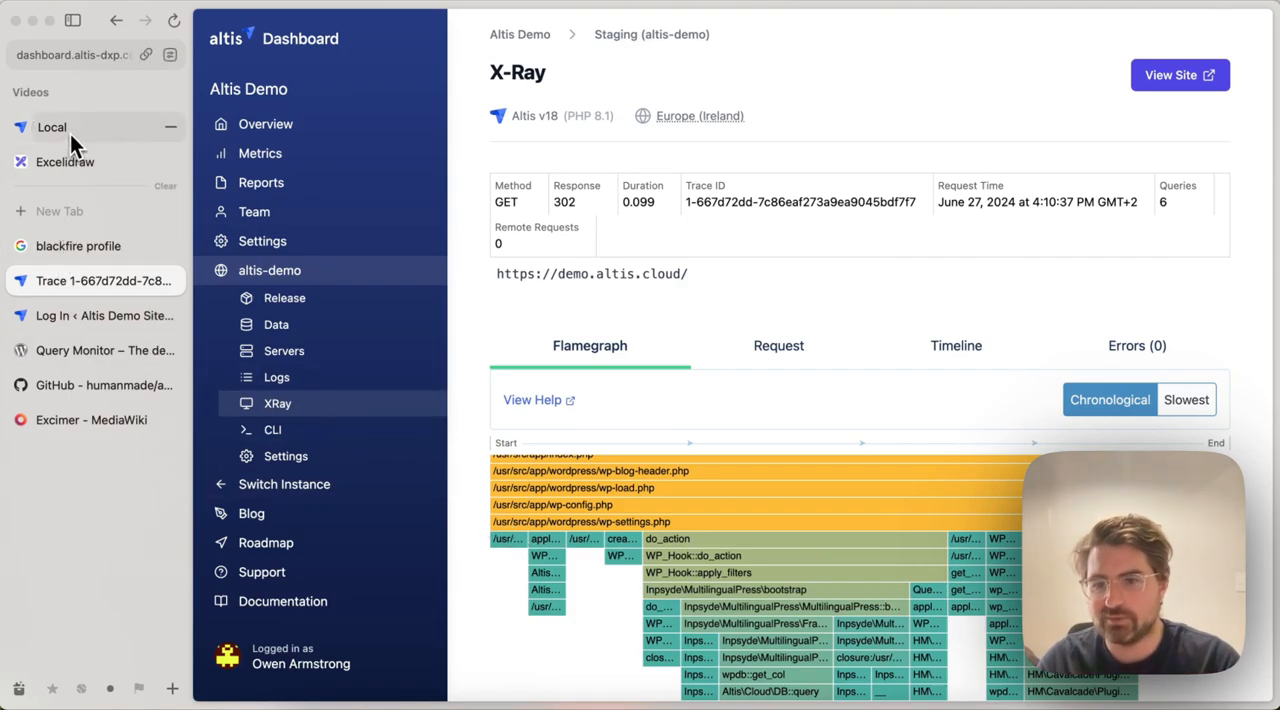
scroll(623, 610, "down", 4)
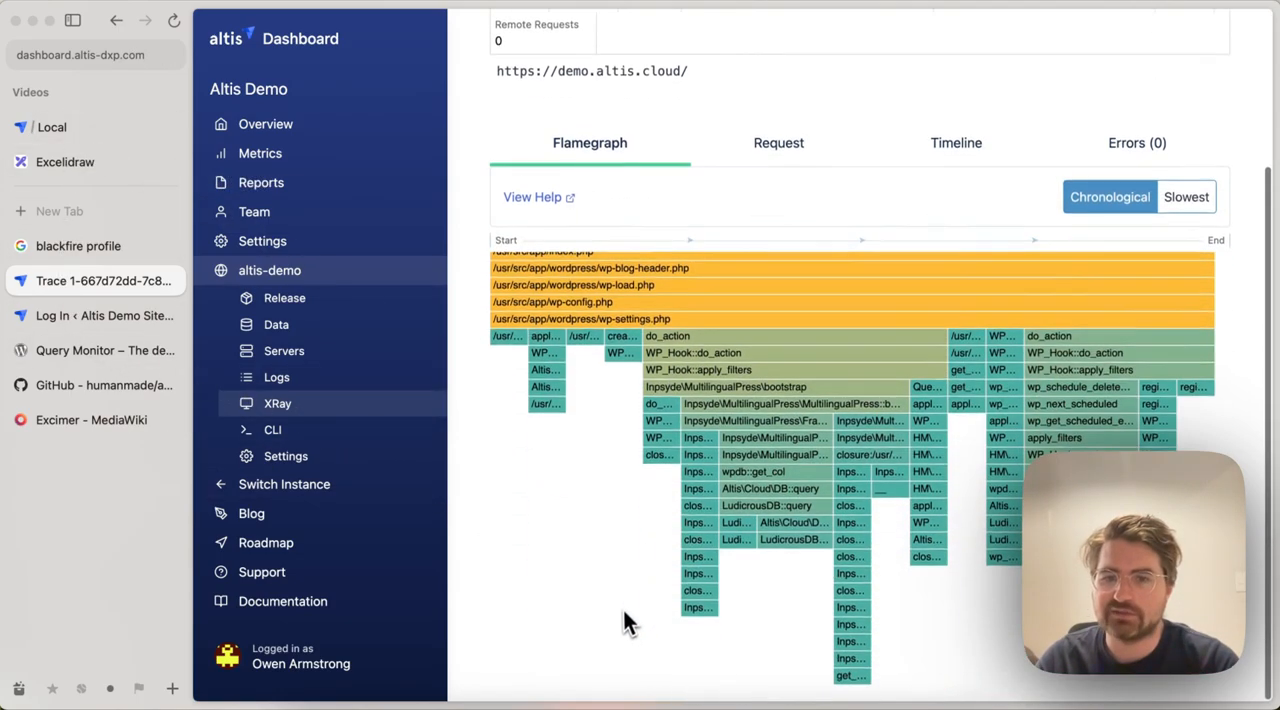
scroll(623, 610, "up", 4)
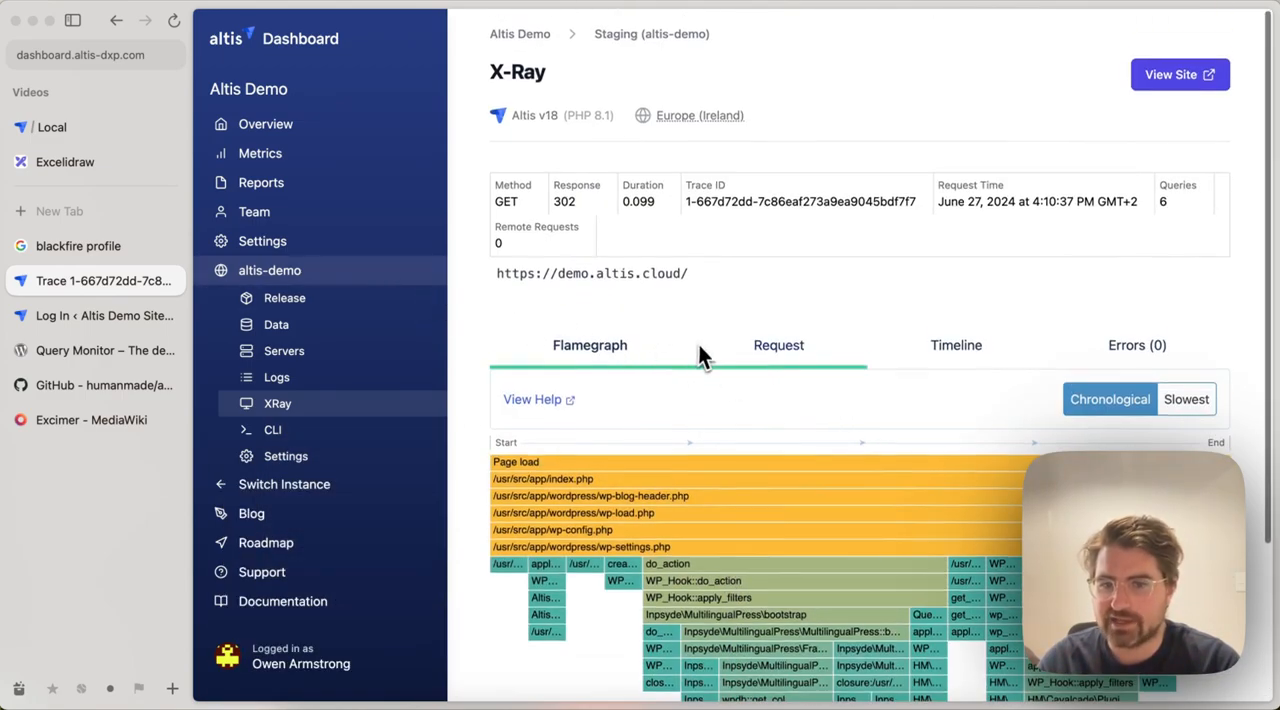
scroll(698, 346, "down", 1)
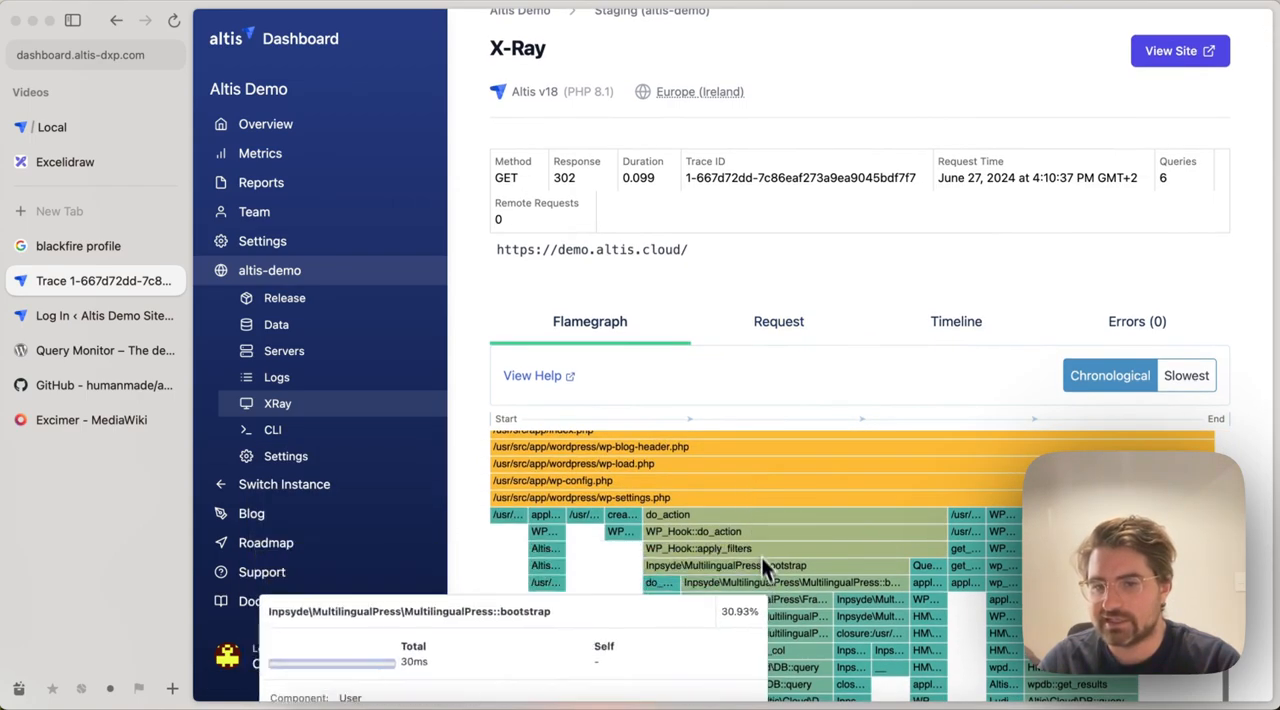
scroll(770, 650, "down", 3)
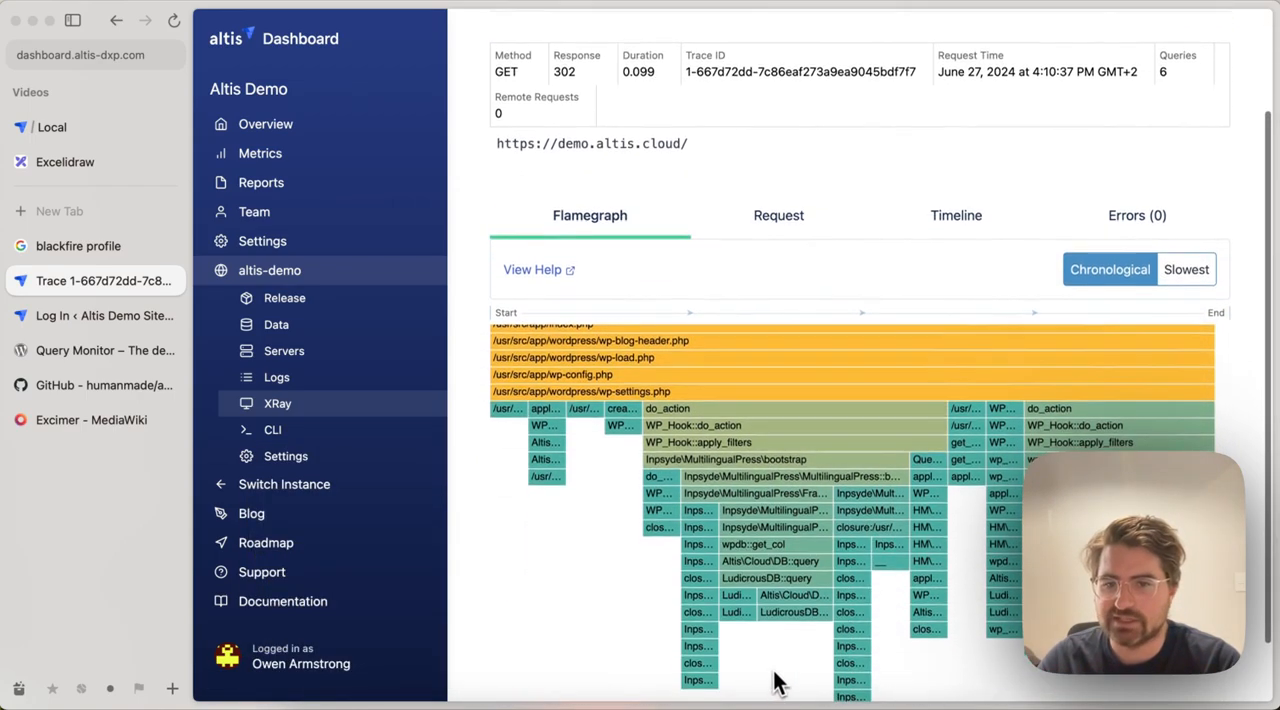
- Zoom the X-Ray trace into LudicrousDB::query and back out, then return to the local profile
left_click(803, 578)
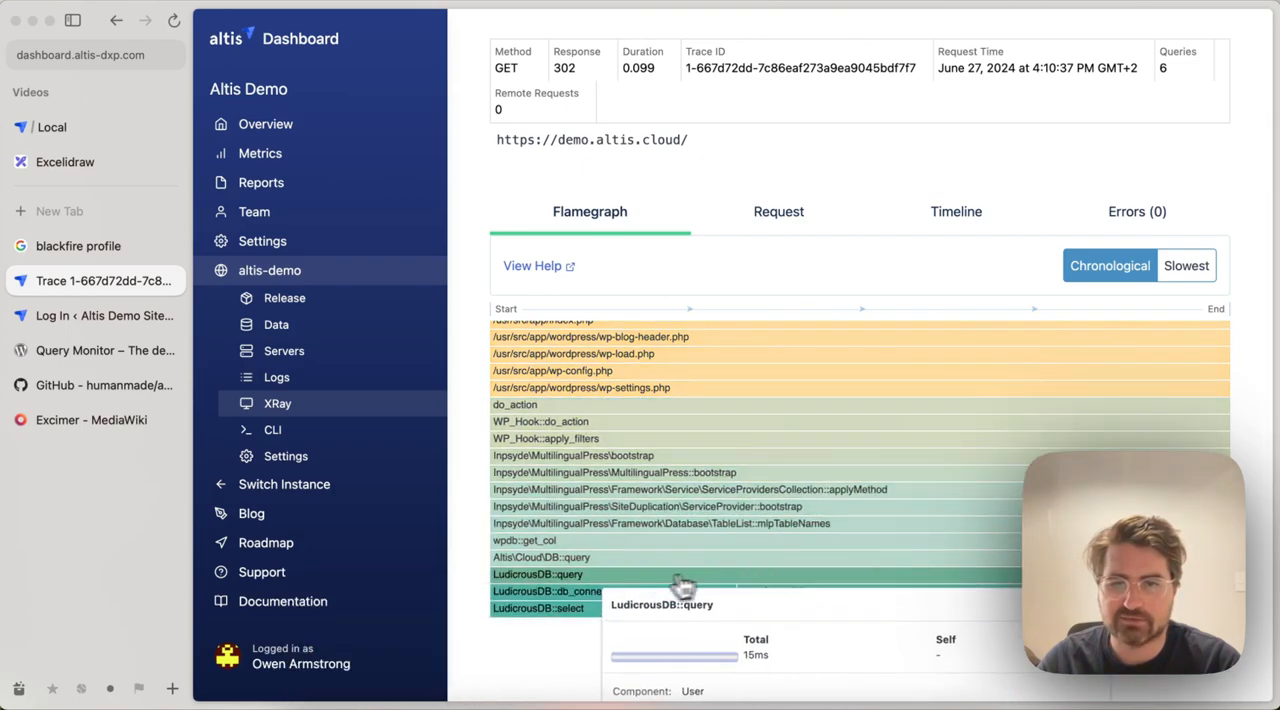
left_click(715, 330)
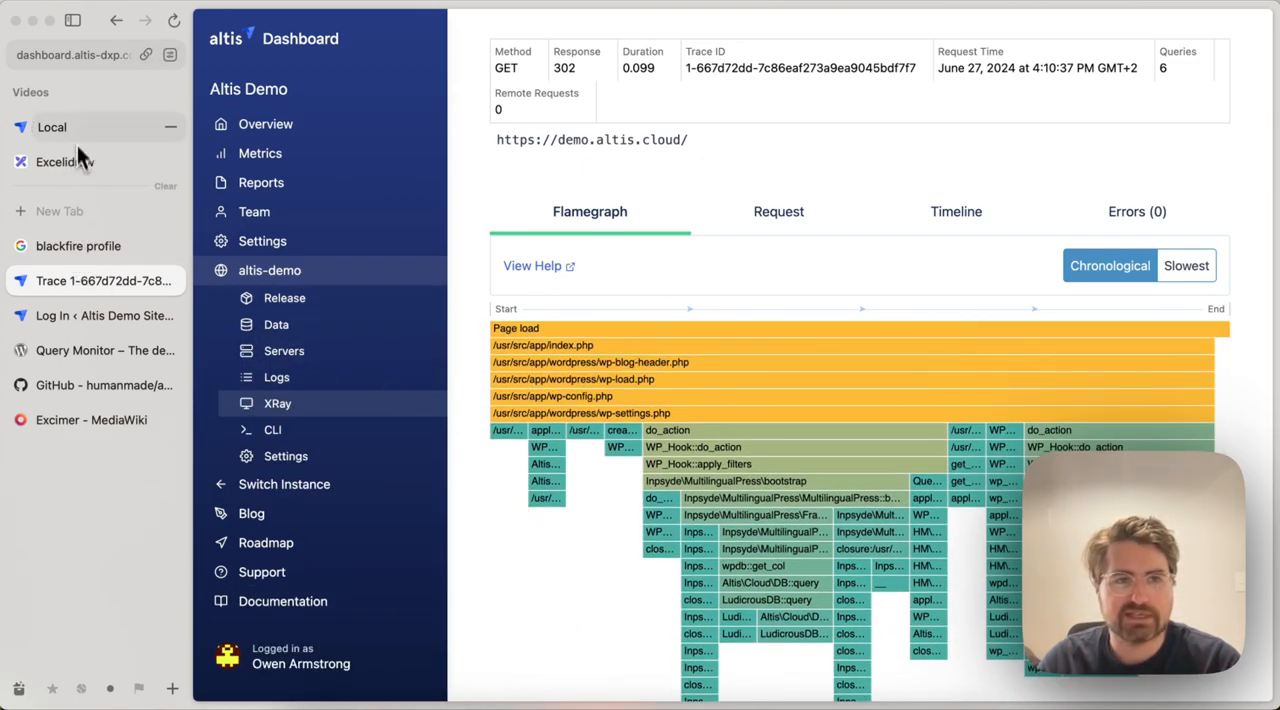
left_click(77, 130)
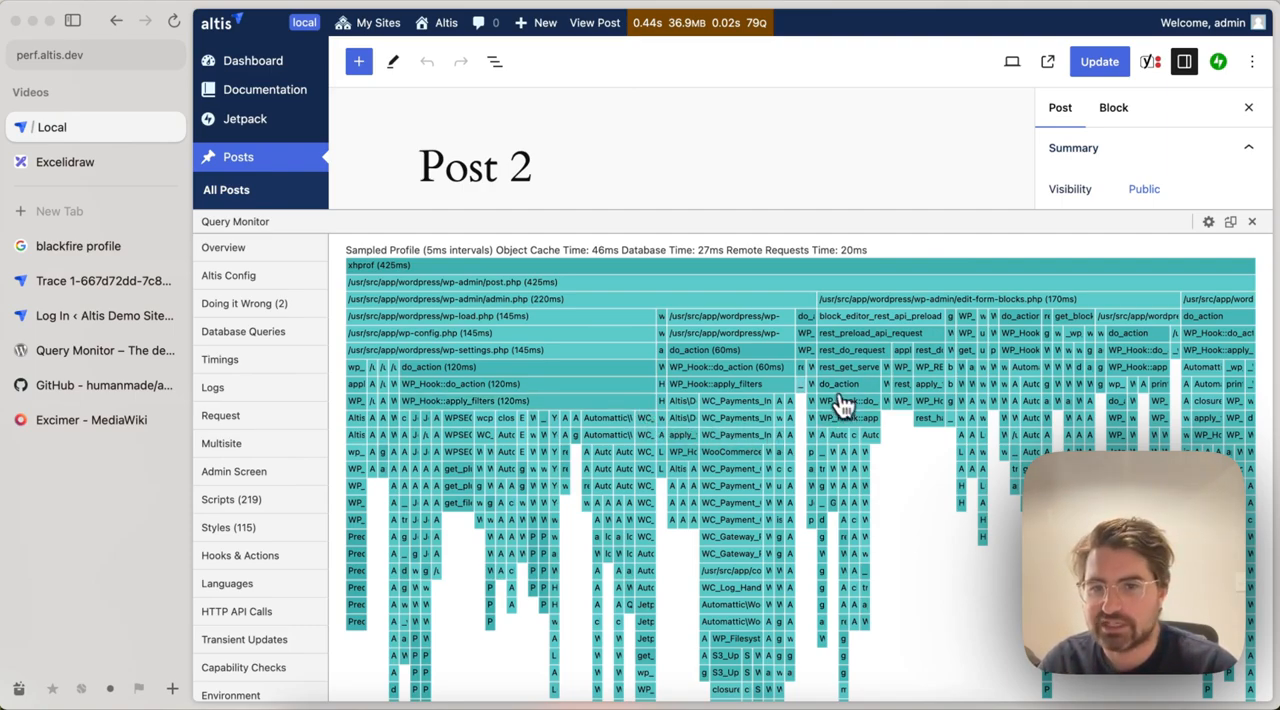
left_click(768, 437)
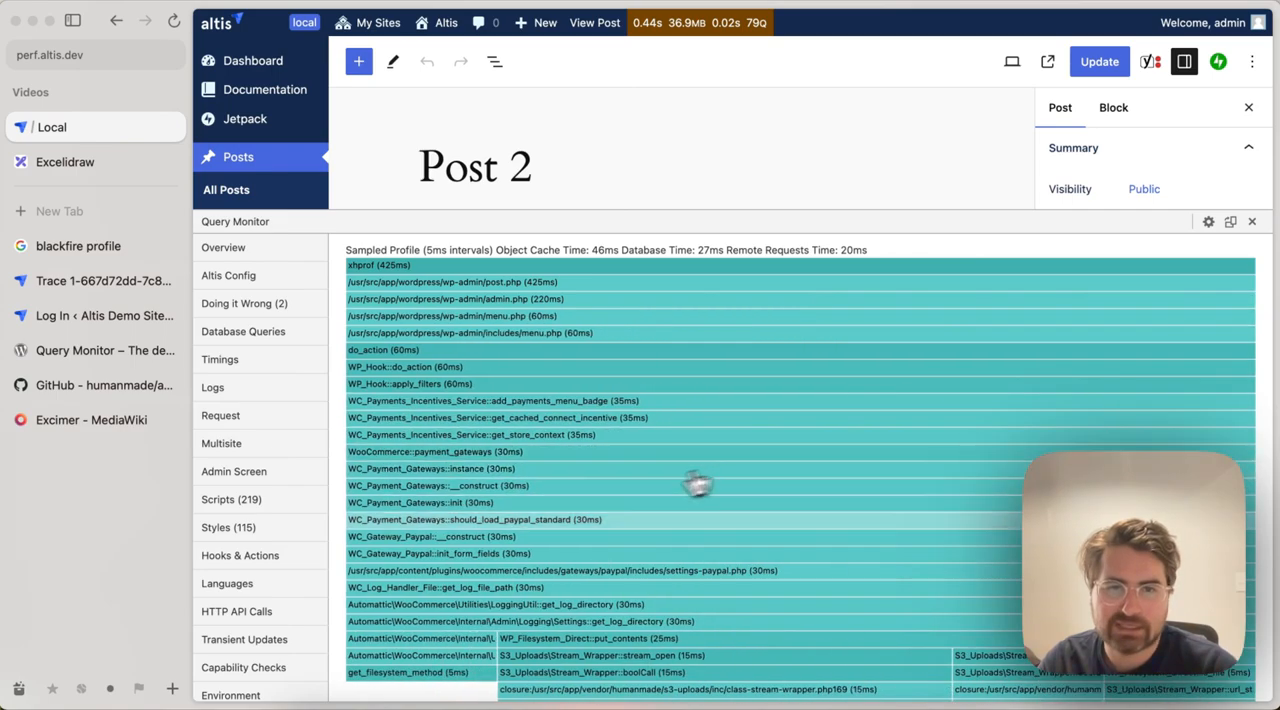
scroll(530, 533, "down", 1)
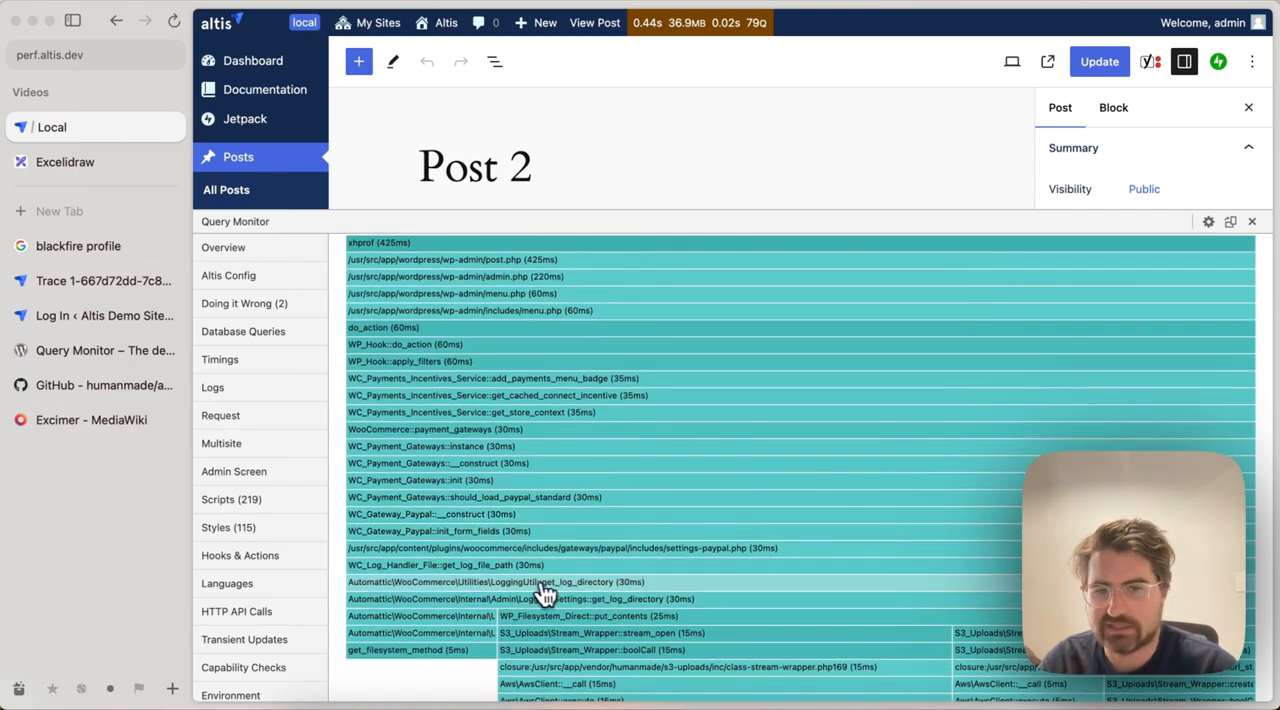
scroll(520, 598, "down", 2)
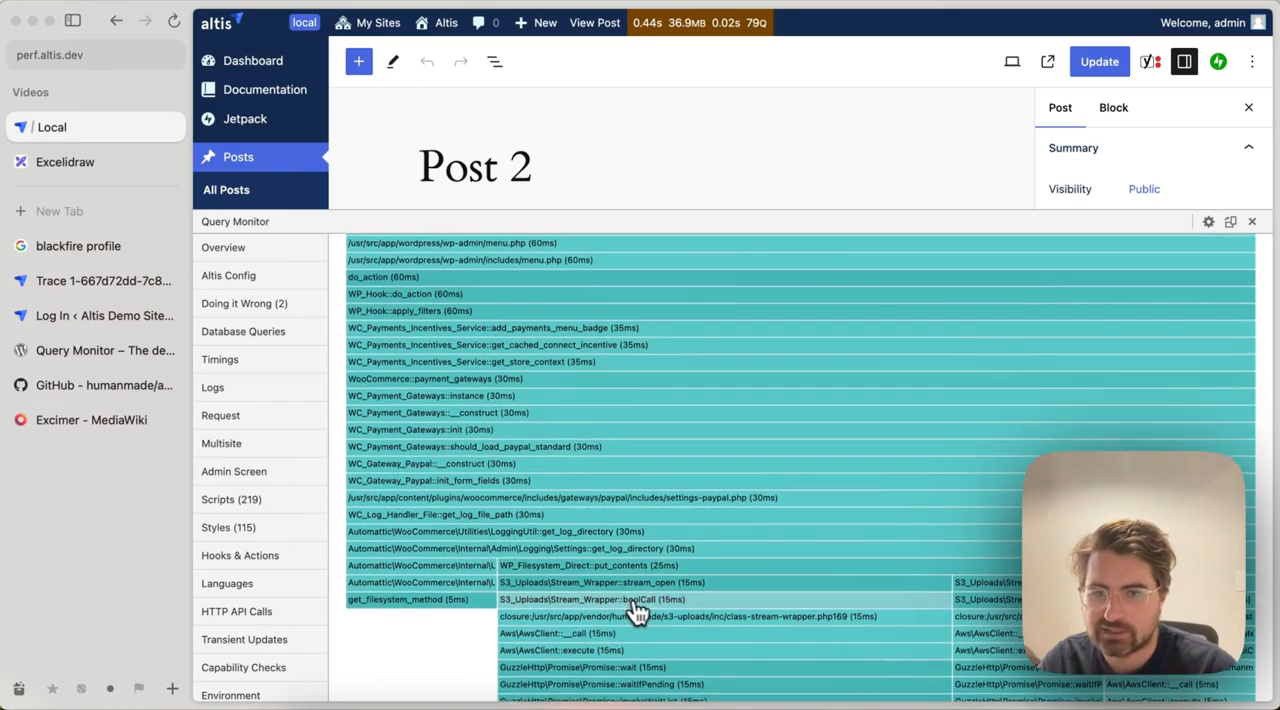
scroll(610, 600, "down", 3)
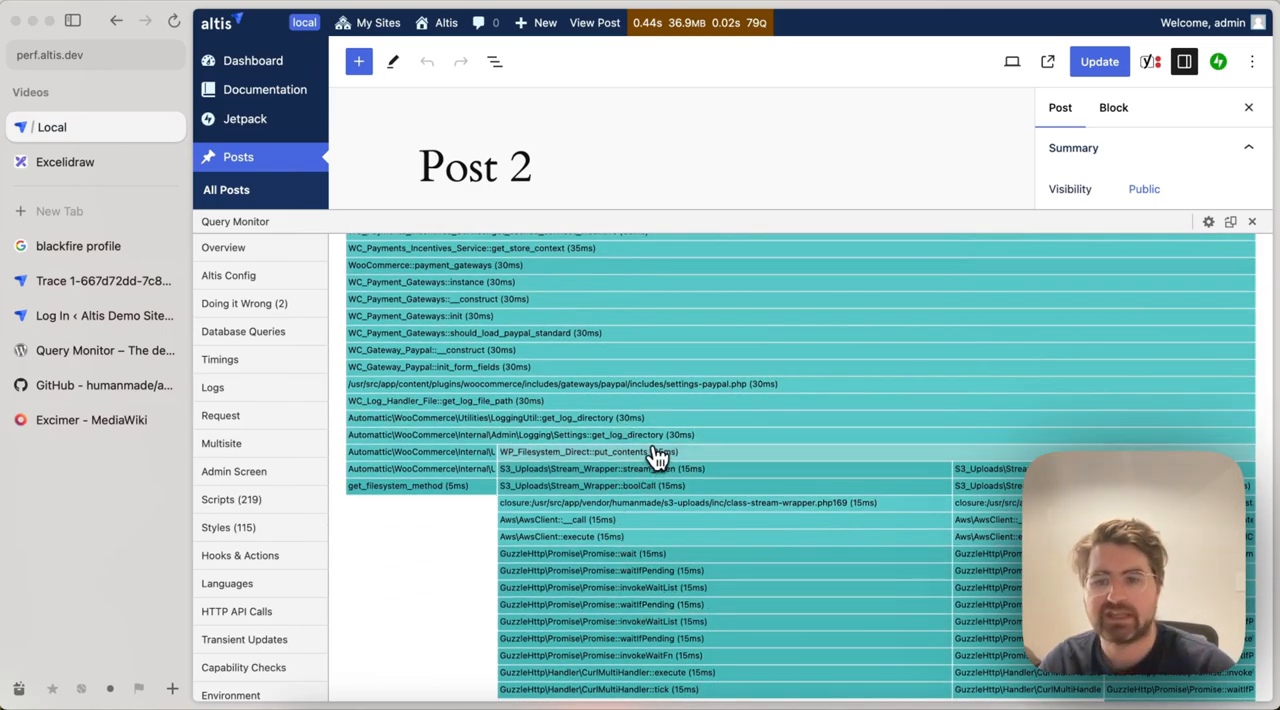
scroll(657, 457, "up", 1)
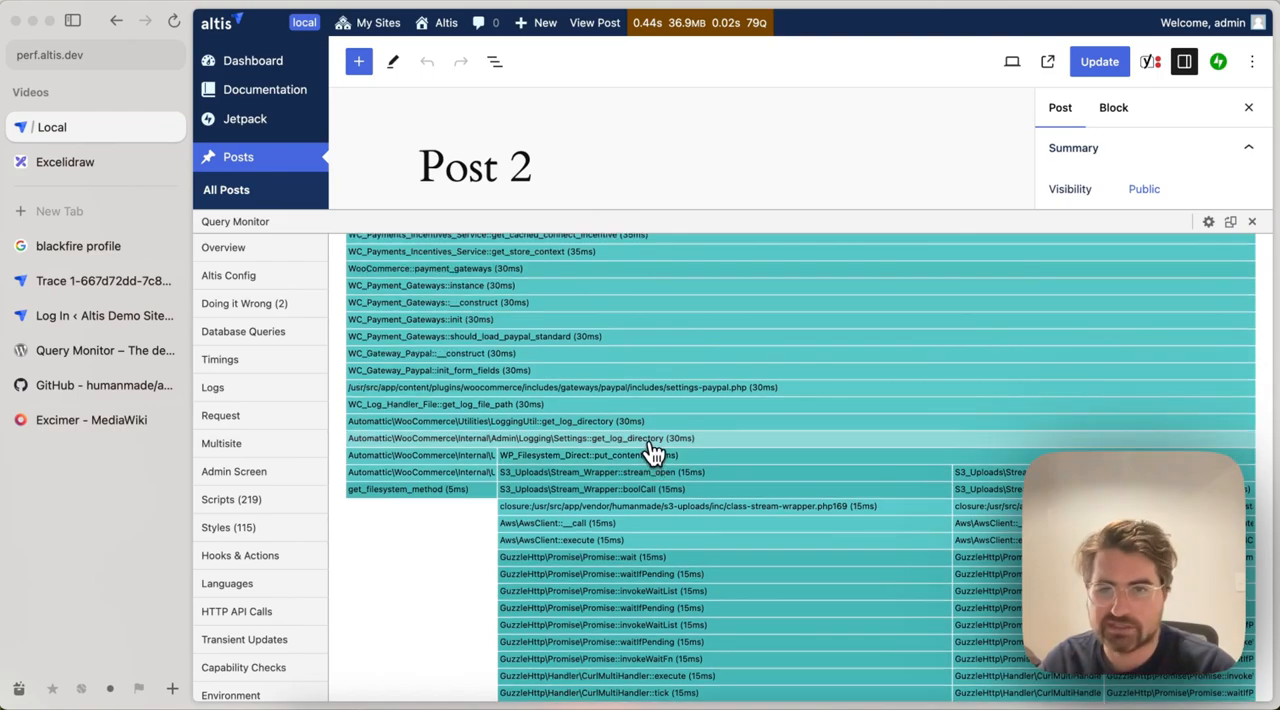
scroll(652, 452, "up", 2)
scroll(650, 460, "up", 3)
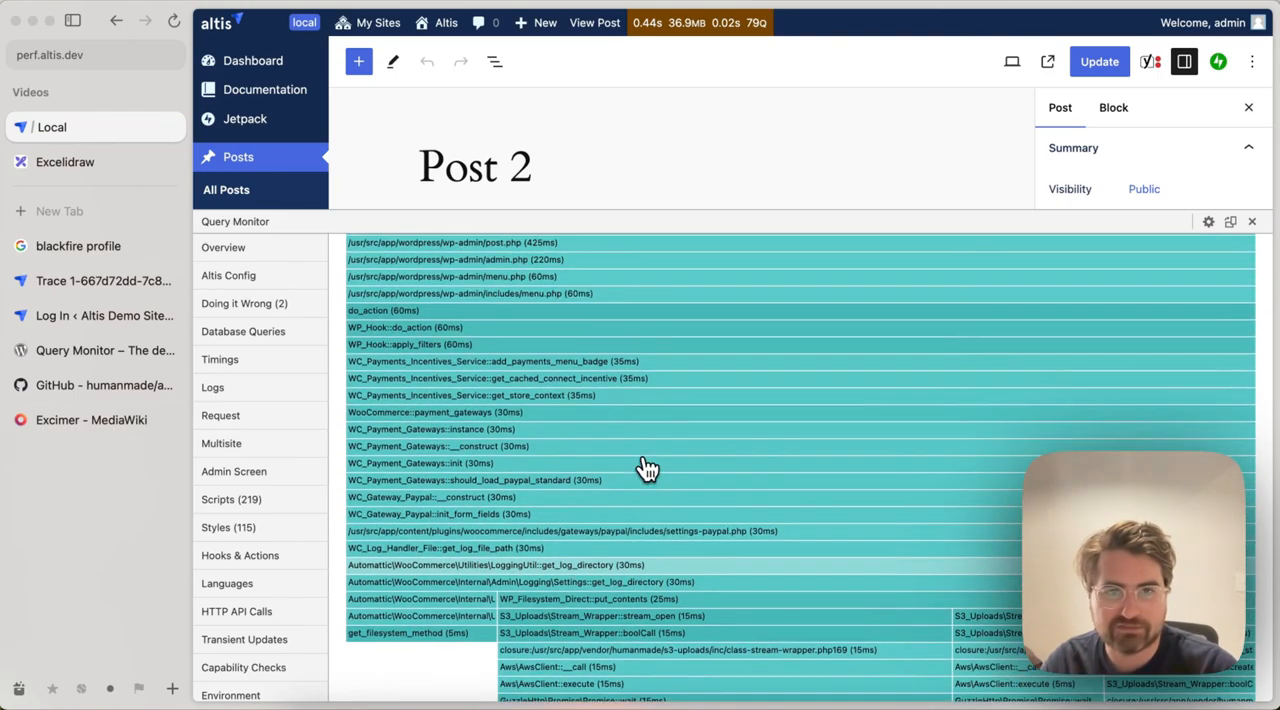
scroll(648, 460, "up", 1)
left_click(630, 300)
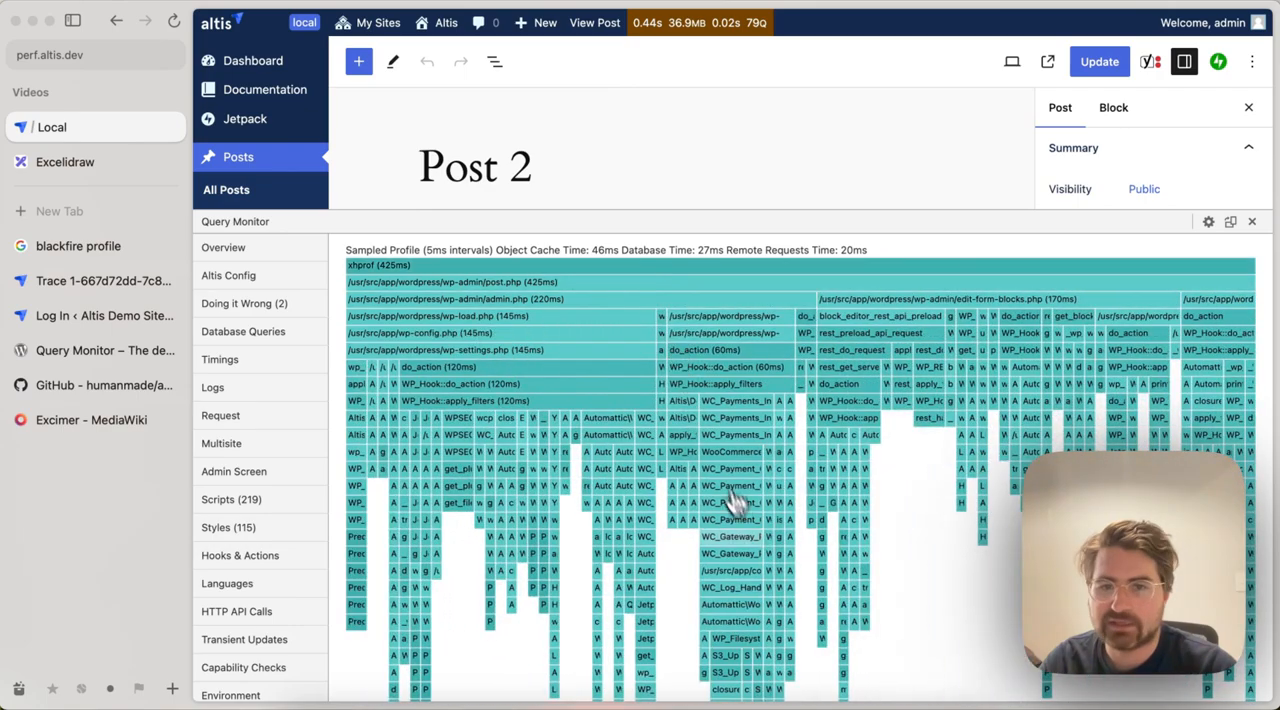